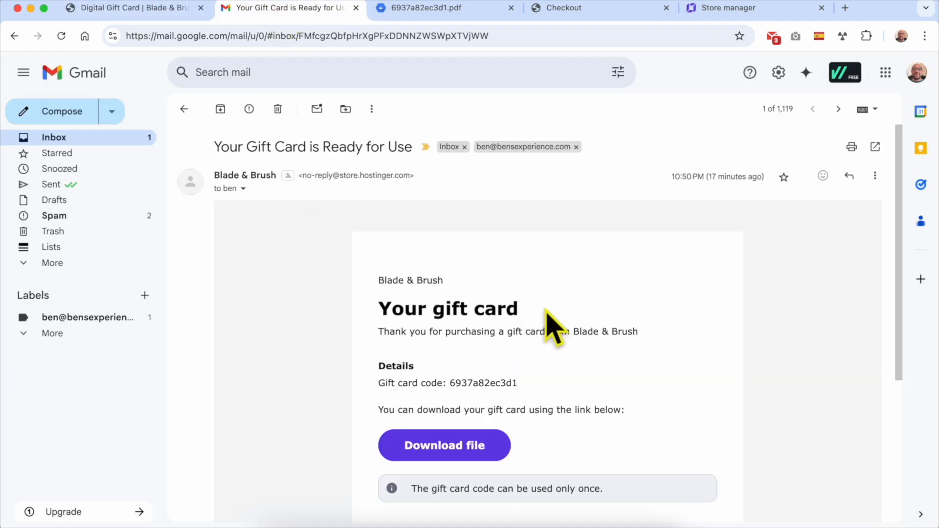
Scroll the gift card email and view the PDF with the $0.10 card and its code.
{"action": "scroll", "coordinate": [644, 309], "scroll_direction": "down", "scroll_amount": 2}
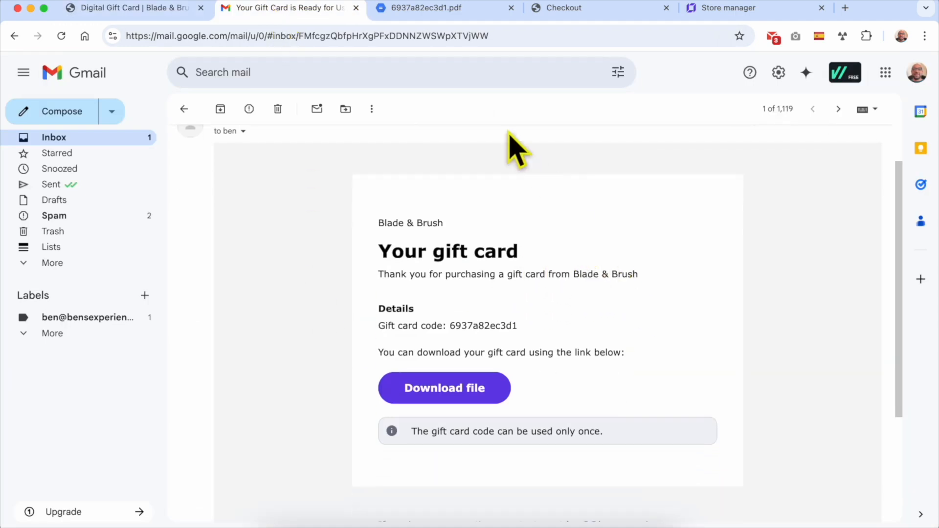
{"action": "left_click", "coordinate": [433, 8]}
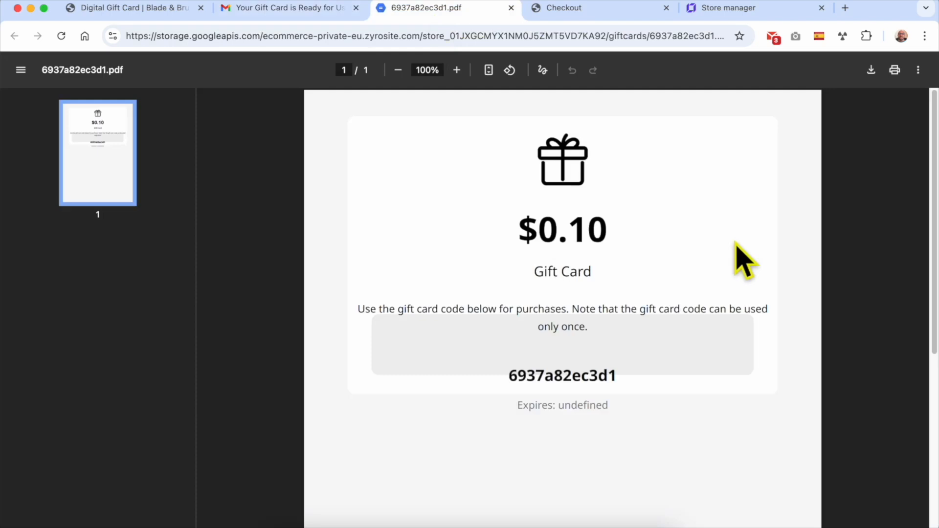
Confirm checkout shows the $0.10 gift card deduction and $17.90 total, then move to hPanel.
{"action": "left_click", "coordinate": [605, 10]}
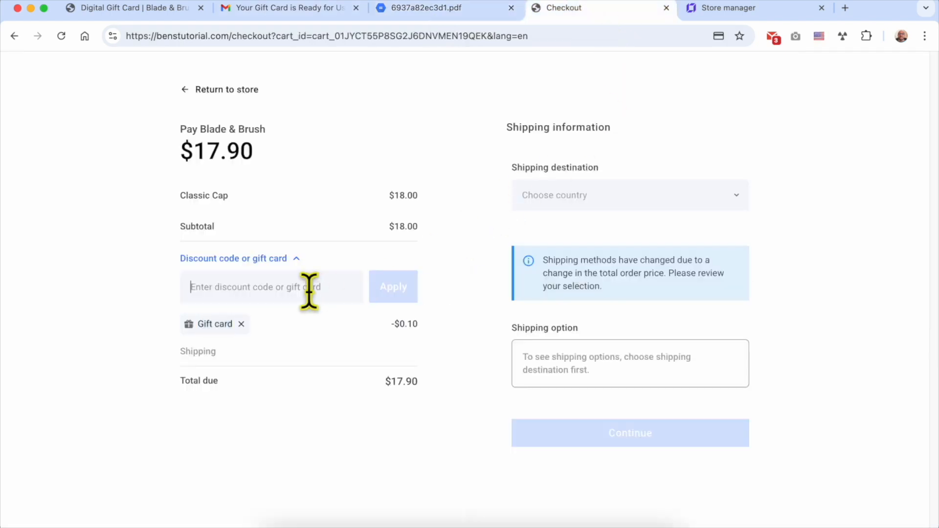
{"action": "triple_click", "coordinate": [219, 327]}
{"action": "scroll", "coordinate": [218, 364], "scroll_direction": "up", "scroll_amount": 4}
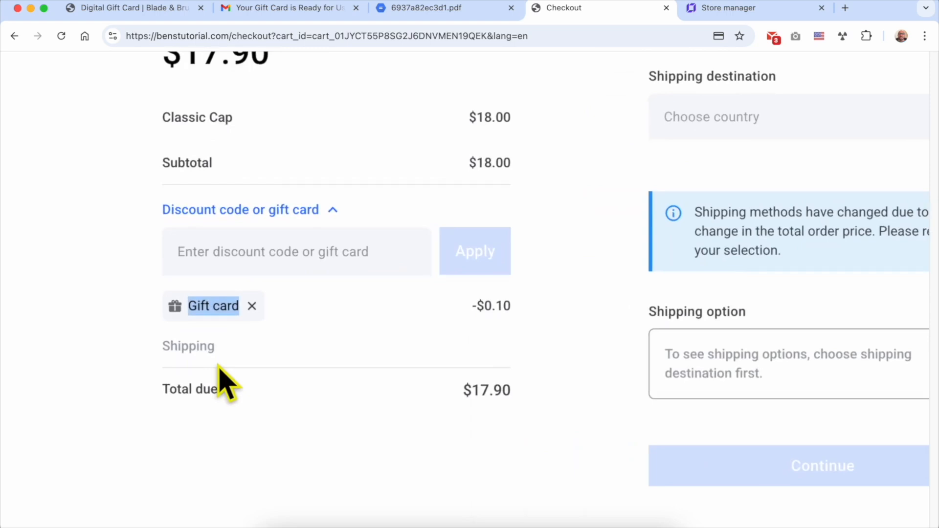
{"action": "left_click", "coordinate": [223, 377]}
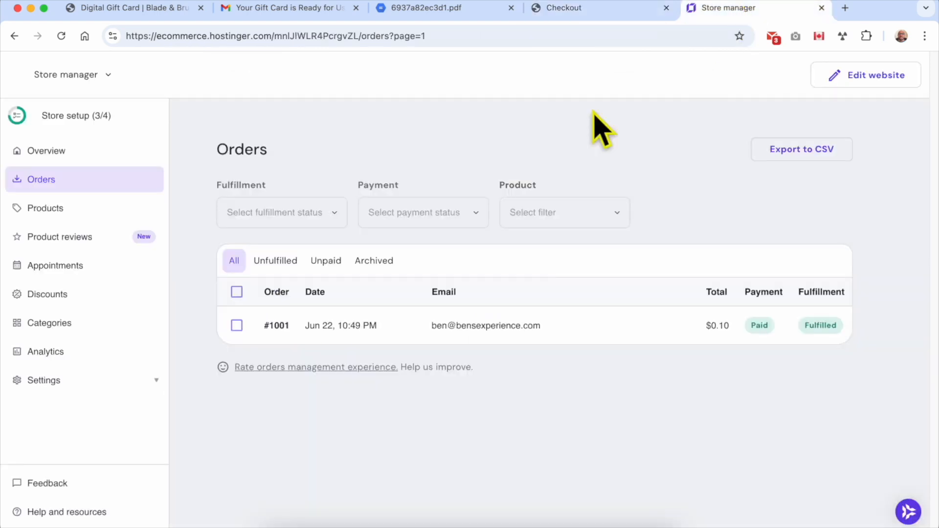
{"action": "left_click", "coordinate": [744, 11]}
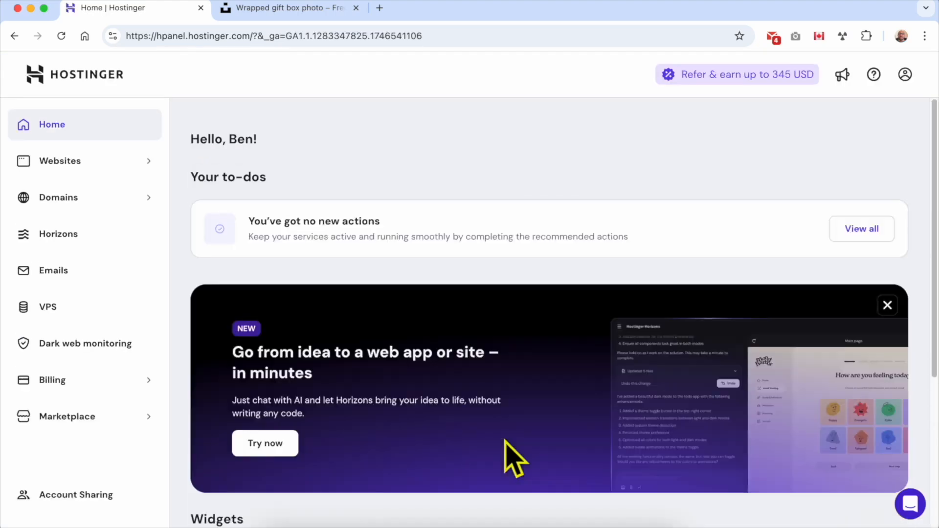
From the Websites list, open benstutorial.com in the website editor.
{"action": "left_click", "coordinate": [101, 166]}
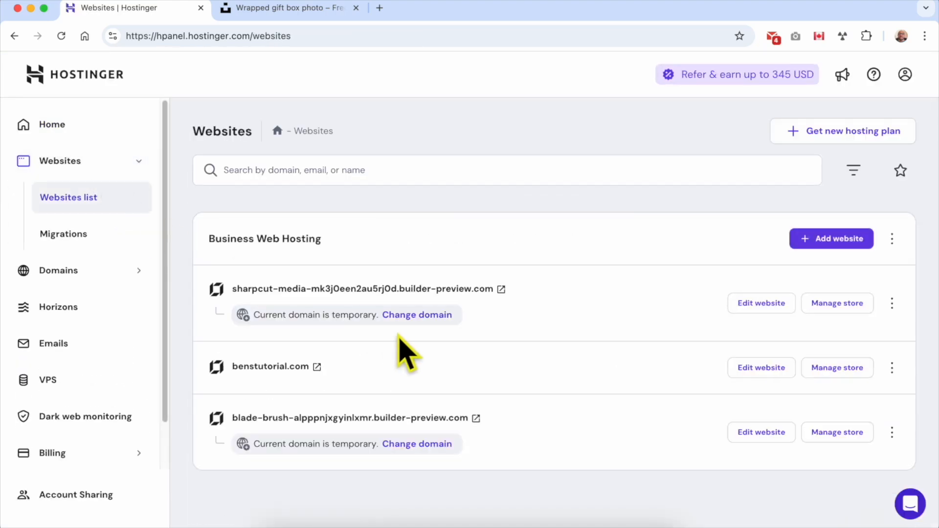
{"action": "double_click", "coordinate": [401, 368]}
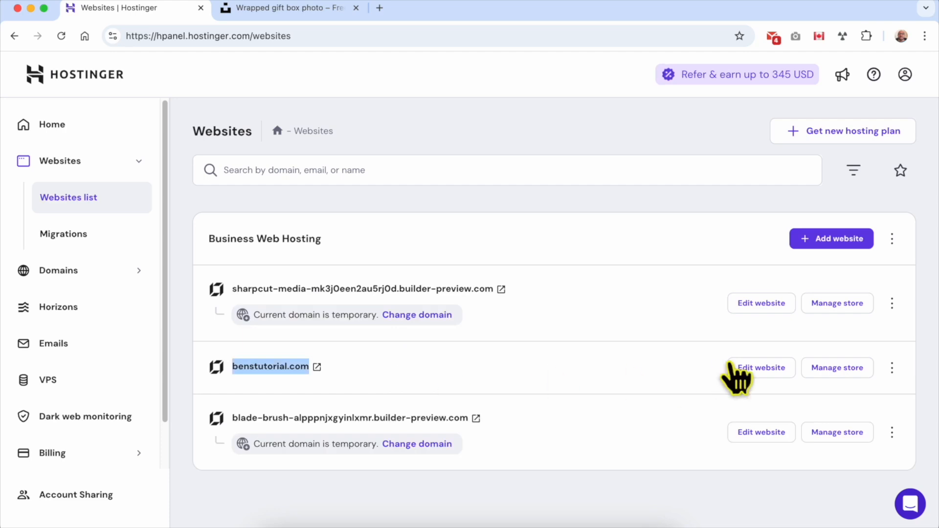
{"action": "left_click", "coordinate": [770, 370]}
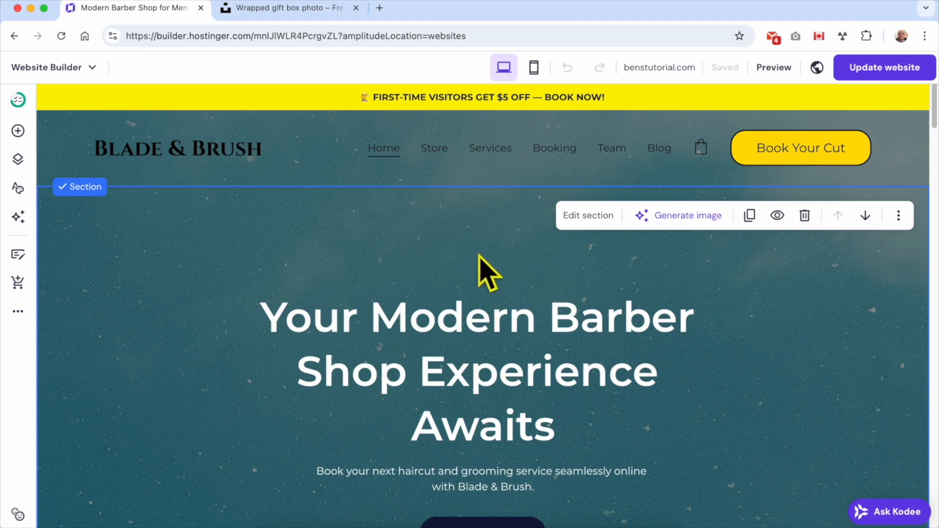
Look through the Website Builder menu and More settings, then go to Manage store.
{"action": "left_click", "coordinate": [89, 69]}
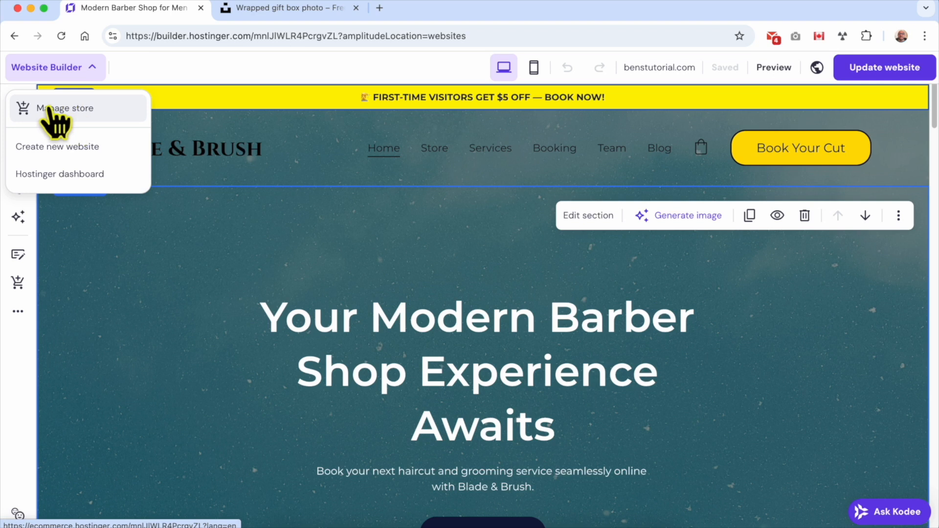
{"action": "left_click", "coordinate": [191, 227]}
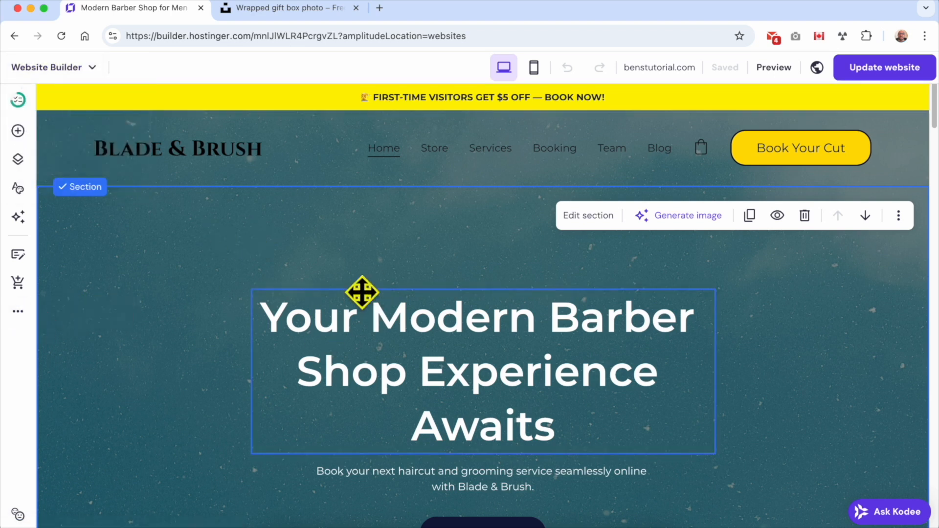
{"action": "left_click", "coordinate": [19, 312]}
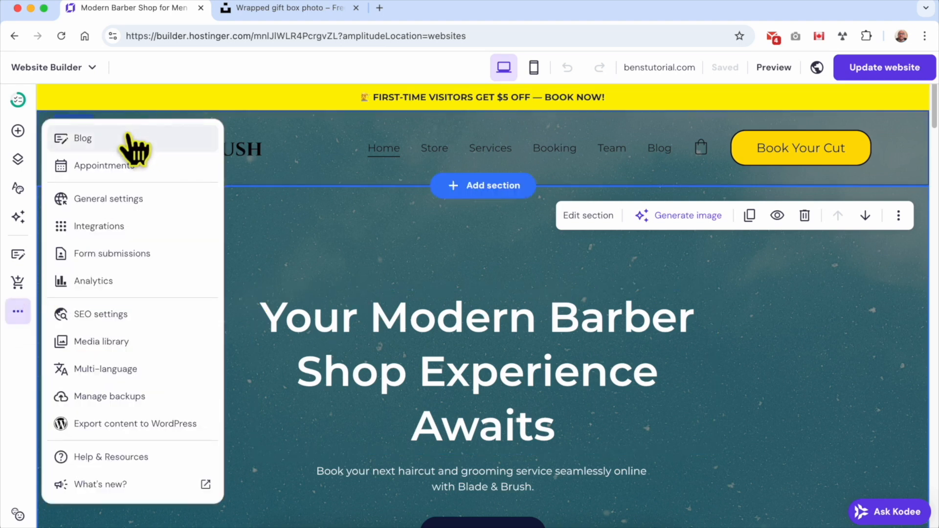
{"action": "left_click", "coordinate": [242, 274]}
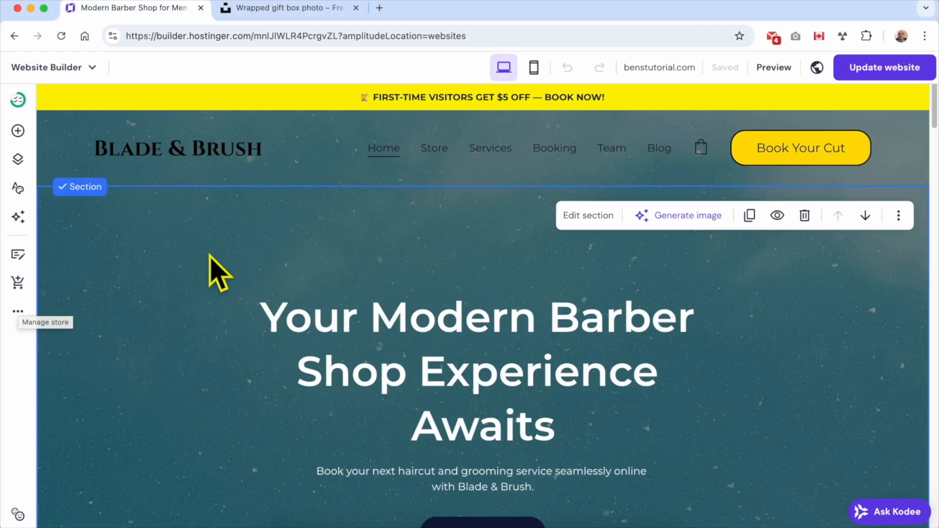
{"action": "left_click", "coordinate": [92, 69]}
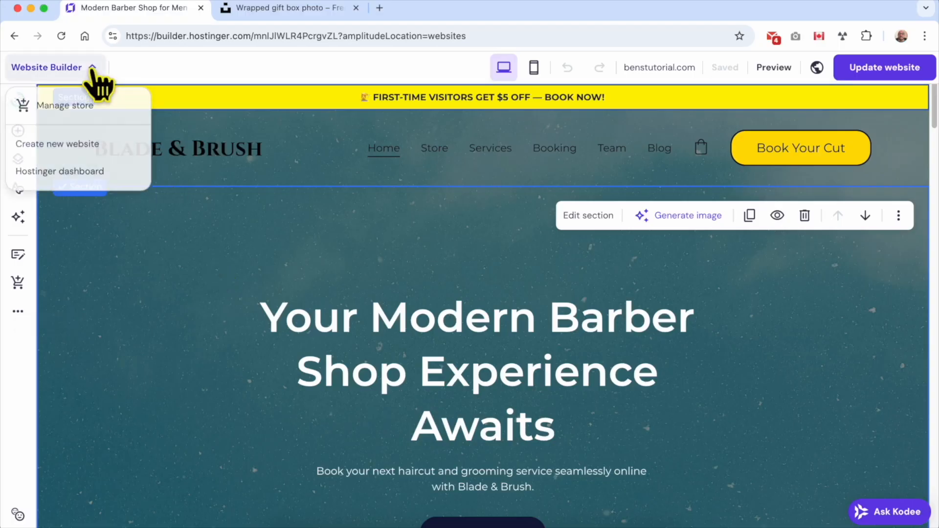
{"action": "left_click", "coordinate": [84, 111]}
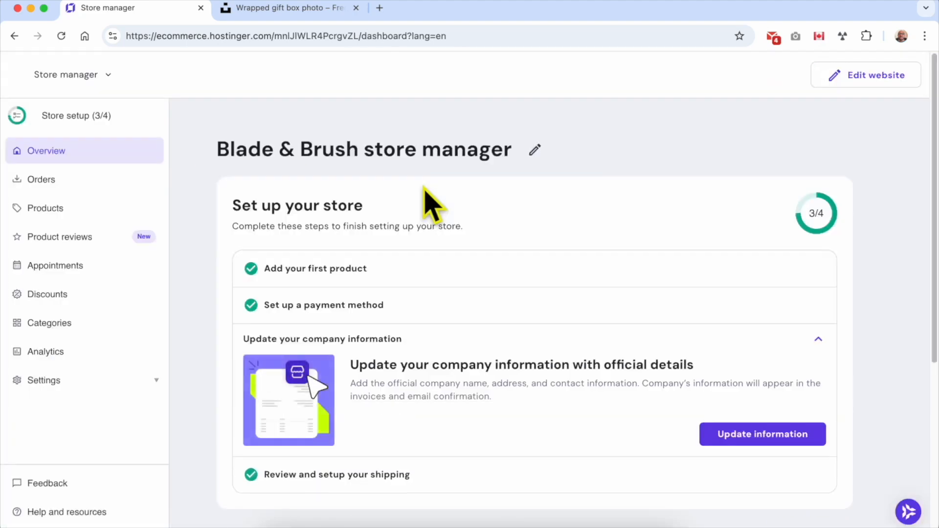
In Products, add a new product and pick Gift card as the type.
{"action": "left_click", "coordinate": [97, 210]}
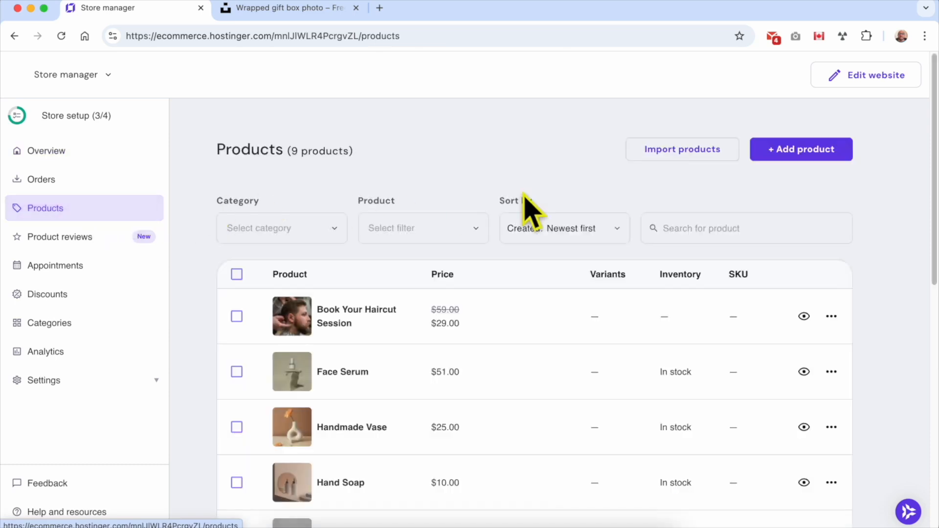
{"action": "left_click", "coordinate": [802, 150]}
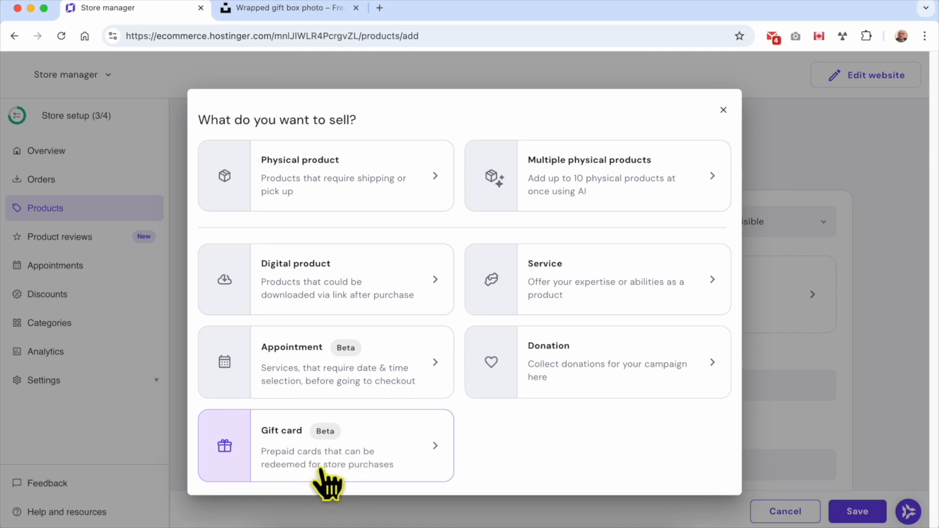
{"action": "left_click", "coordinate": [402, 437]}
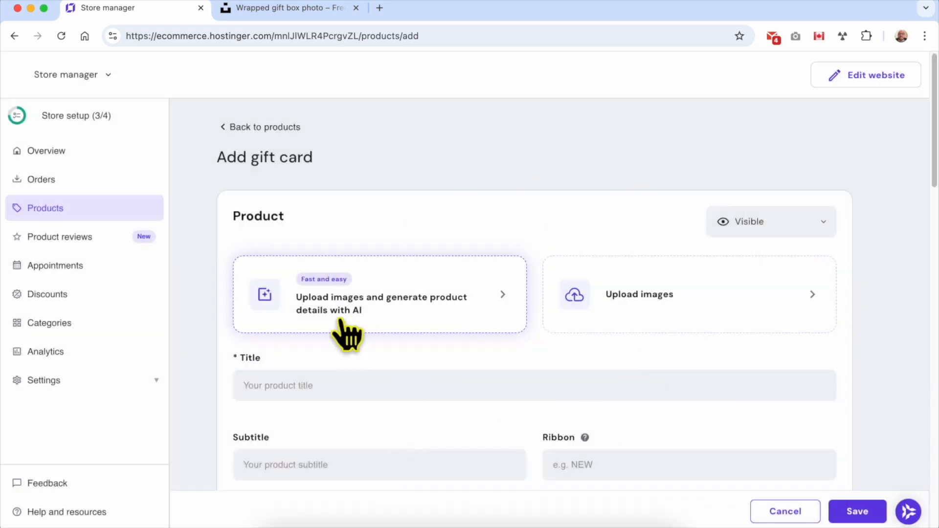
Review the empty Add gift card form and the prepared description notes, then begin image upload.
{"action": "triple_click", "coordinate": [277, 154]}
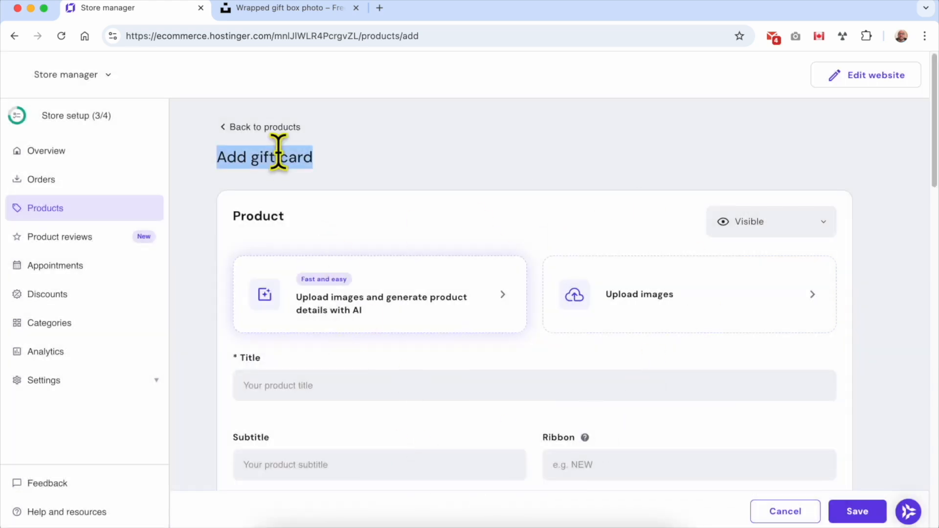
{"action": "left_click", "coordinate": [418, 215]}
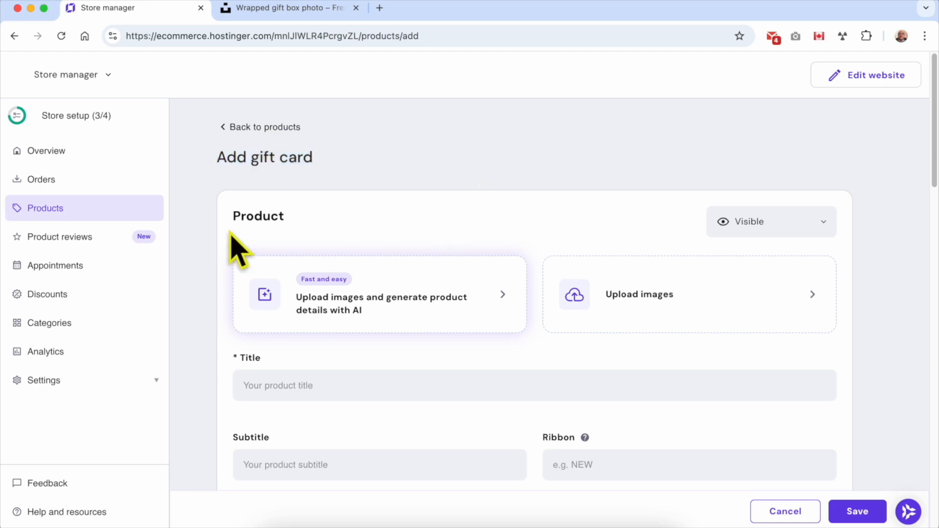
{"action": "double_click", "coordinate": [246, 220]}
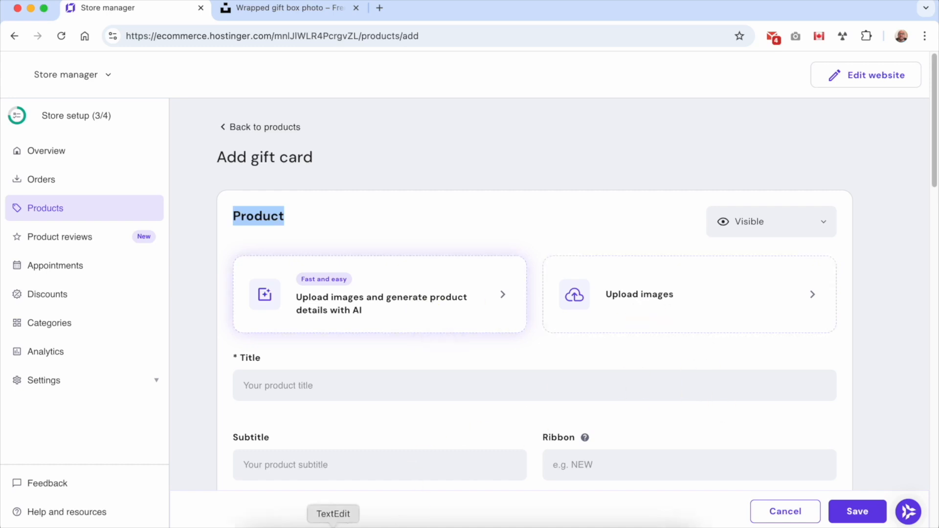
{"action": "left_click", "coordinate": [333, 521]}
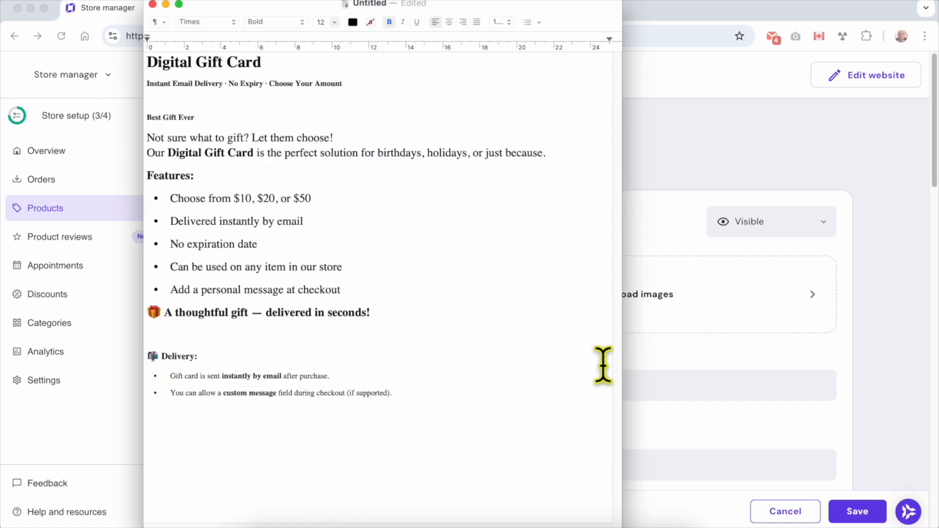
{"action": "left_click", "coordinate": [662, 347]}
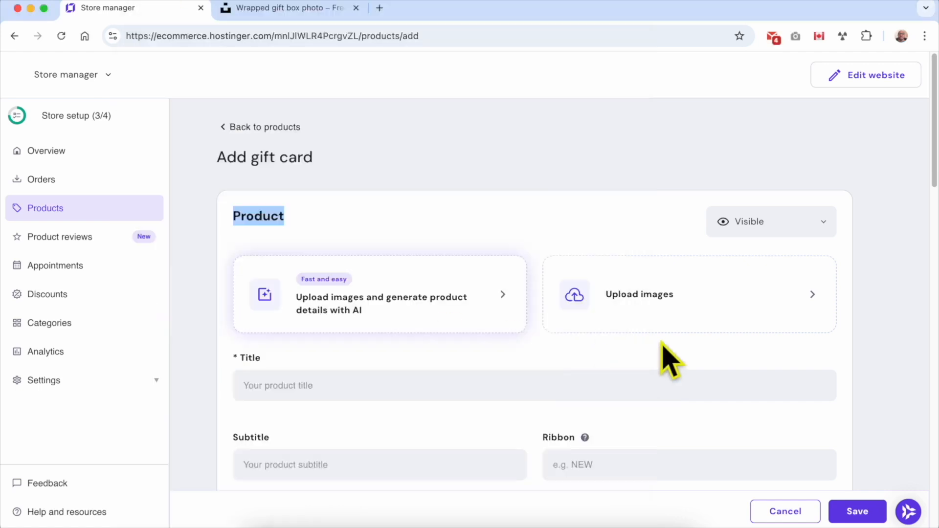
{"action": "left_click", "coordinate": [380, 303]}
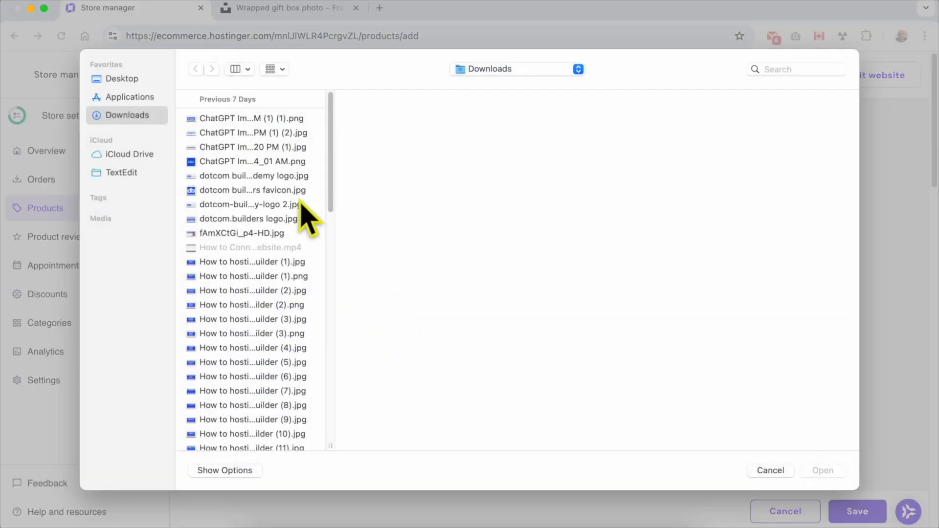
Upload the four New Project gift box images from Downloads.
{"action": "left_click", "coordinate": [284, 161]}
{"action": "left_click", "coordinate": [286, 120], "text": "shift"}
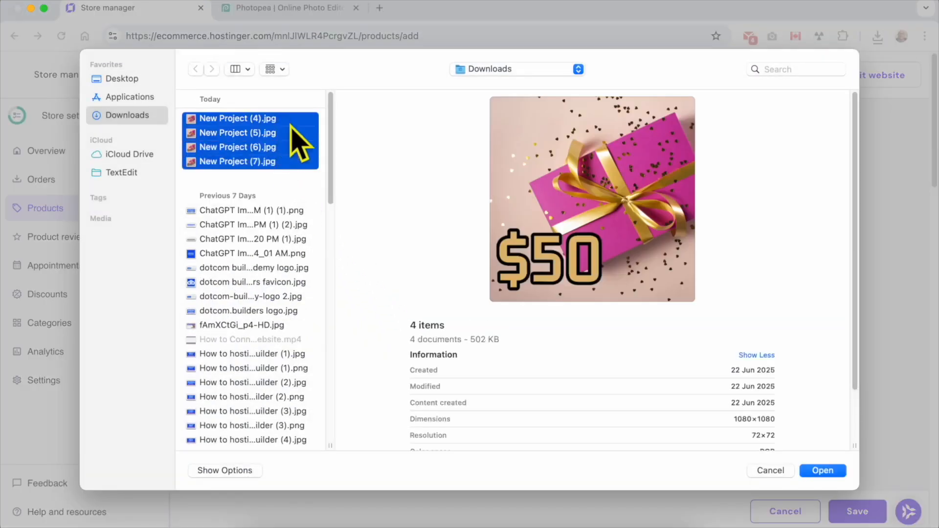
{"action": "left_click", "coordinate": [827, 470]}
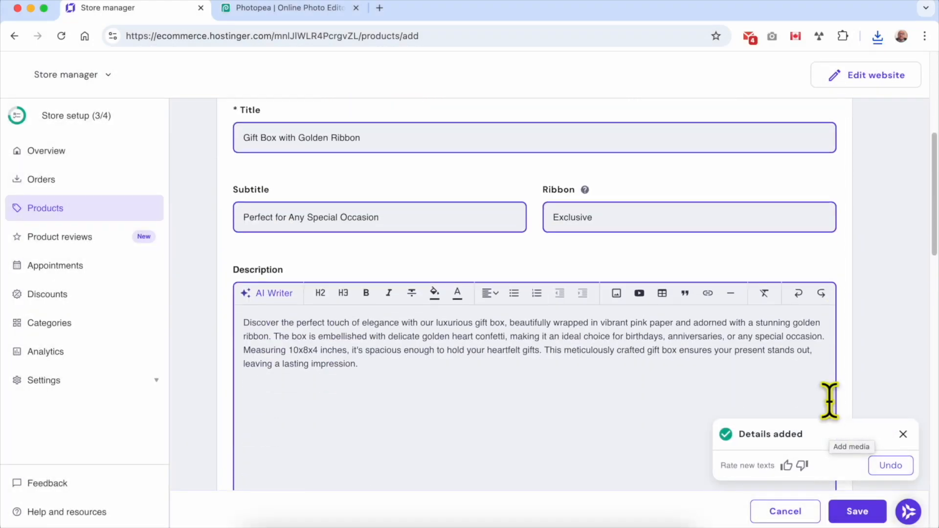
Review the AI-generated title, subtitle and description for the gift card.
{"action": "triple_click", "coordinate": [251, 137]}
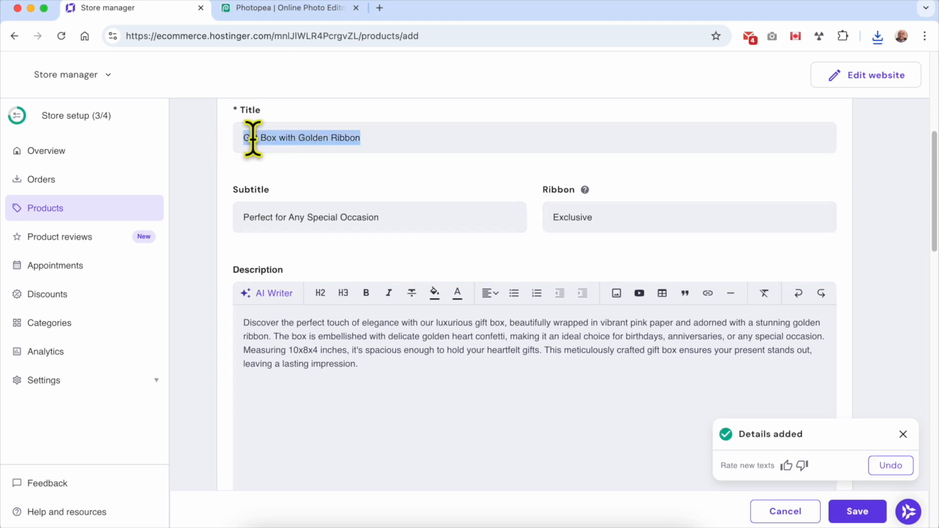
{"action": "scroll", "coordinate": [315, 321], "scroll_direction": "up", "scroll_amount": 4}
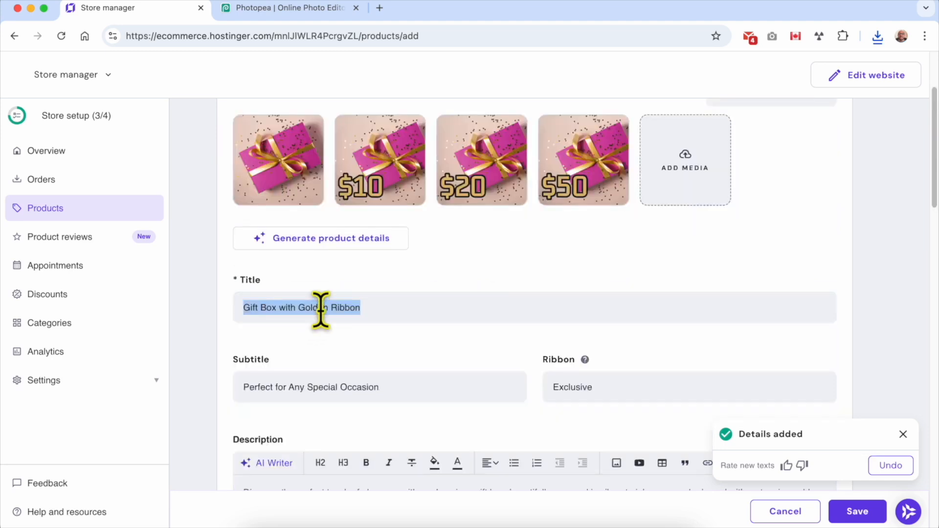
{"action": "mouse_move", "coordinate": [269, 162]}
{"action": "triple_click", "coordinate": [333, 310]}
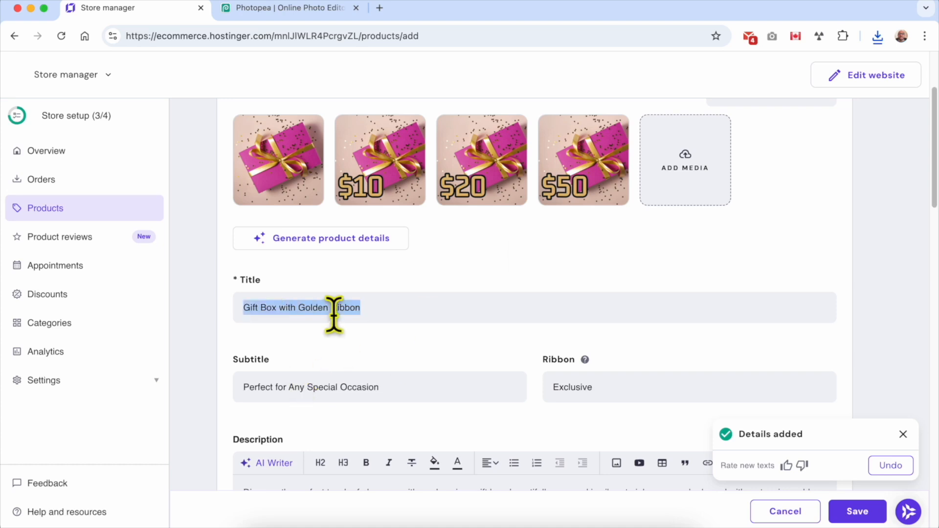
{"action": "triple_click", "coordinate": [346, 388]}
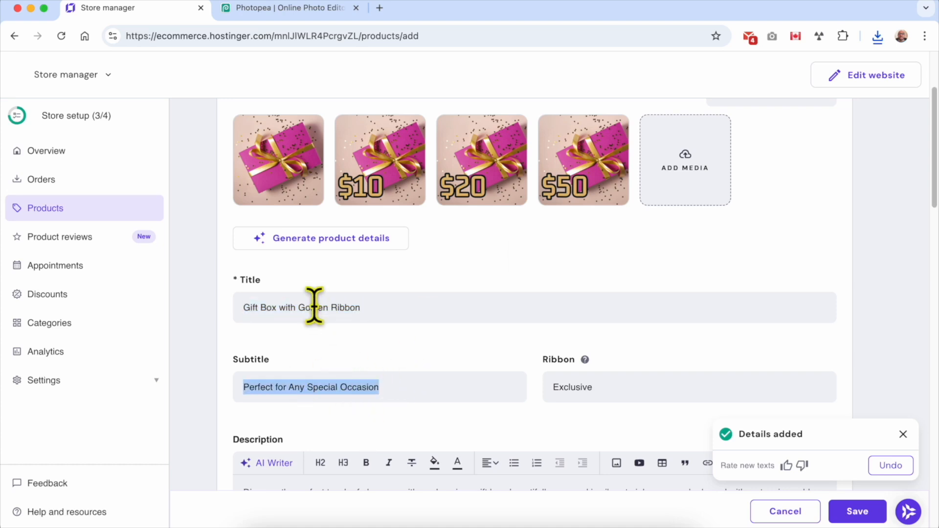
{"action": "scroll", "coordinate": [315, 308], "scroll_direction": "down", "scroll_amount": 4}
{"action": "triple_click", "coordinate": [363, 329]}
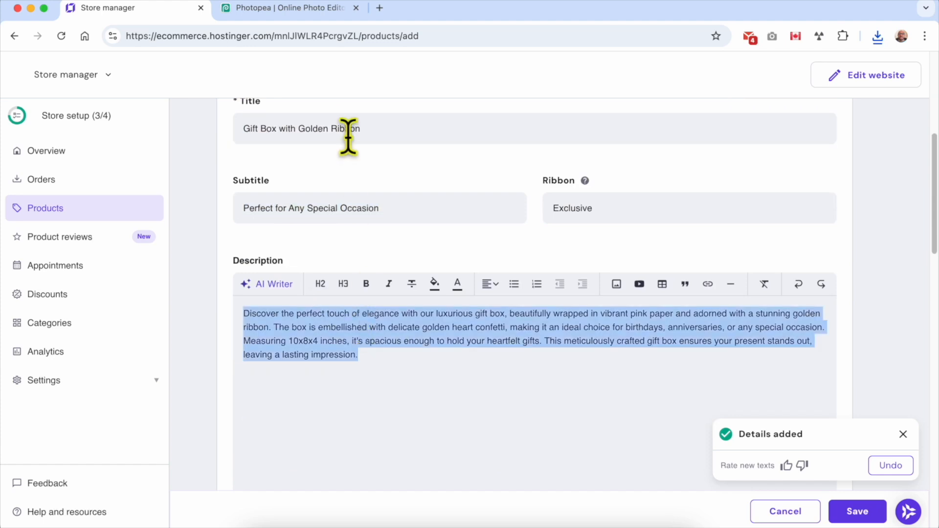
{"action": "scroll", "coordinate": [335, 251], "scroll_direction": "up", "scroll_amount": 3}
{"action": "left_click", "coordinate": [315, 284]}
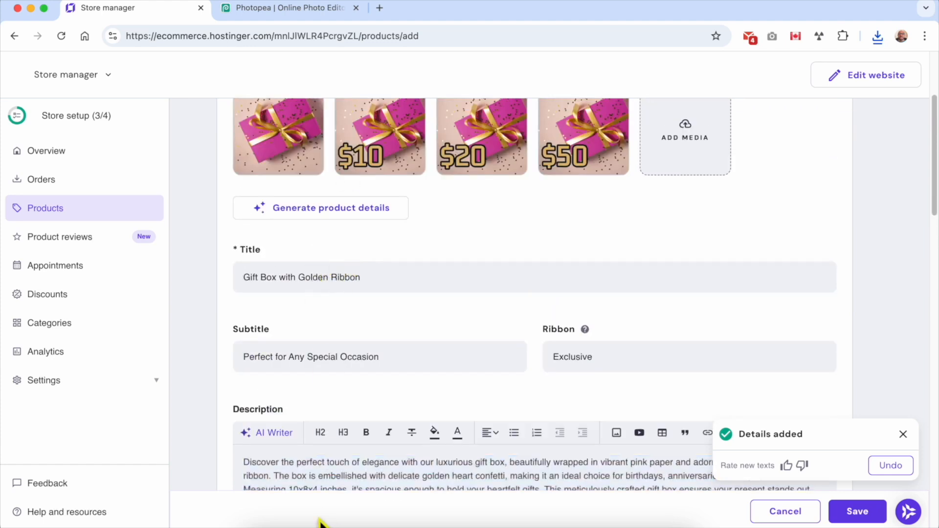
Clear the generated Title, Subtitle and Description fields.
{"action": "triple_click", "coordinate": [297, 280]}
{"action": "key", "text": "BackSpace"}
{"action": "triple_click", "coordinate": [308, 357]}
{"action": "key", "text": "BackSpace"}
{"action": "triple_click", "coordinate": [336, 463]}
{"action": "key", "text": "BackSpace"}
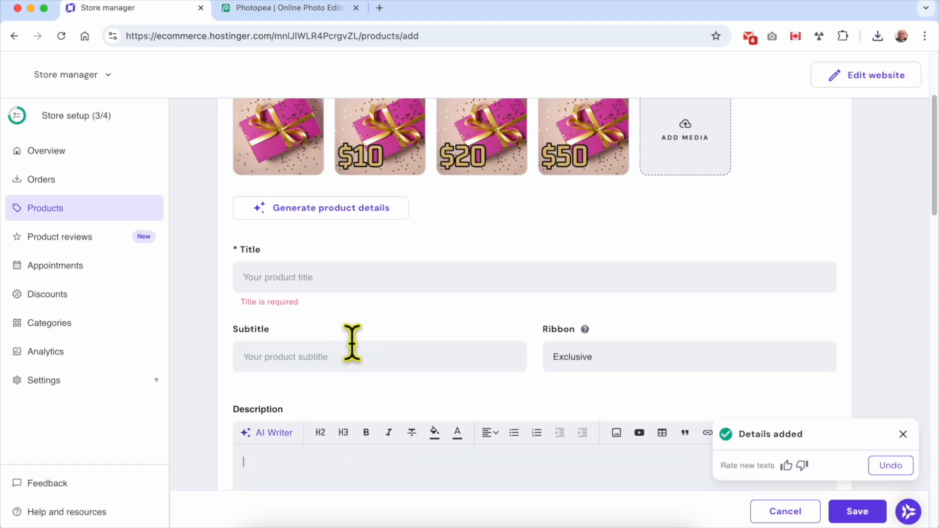
Set the product title to 'Digital Gift Card' copied from the notes.
{"action": "left_click", "coordinate": [331, 522]}
{"action": "left_click_drag", "start_coordinate": [243, 34], "coordinate": [517, 35]}
{"action": "triple_click", "coordinate": [497, 62]}
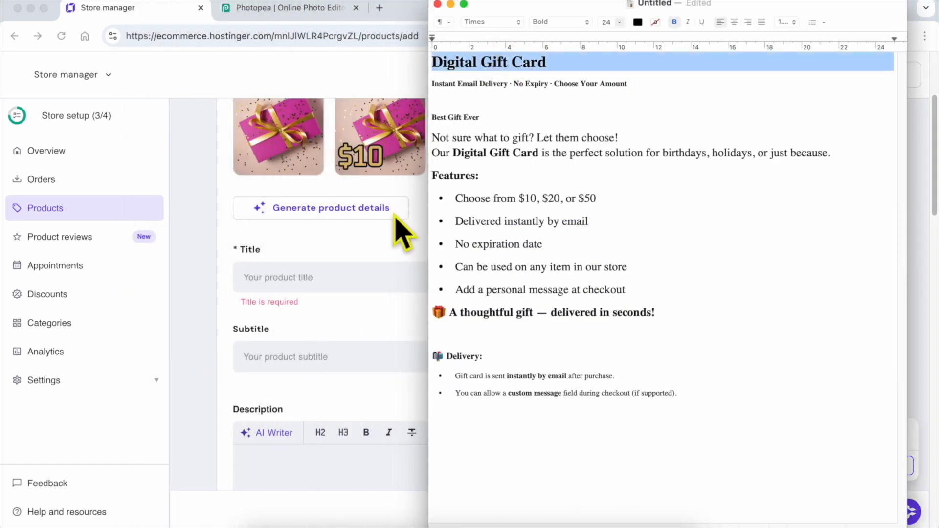
{"action": "key", "text": "super+c"}
{"action": "left_click", "coordinate": [304, 278]}
{"action": "key", "text": "super+v"}
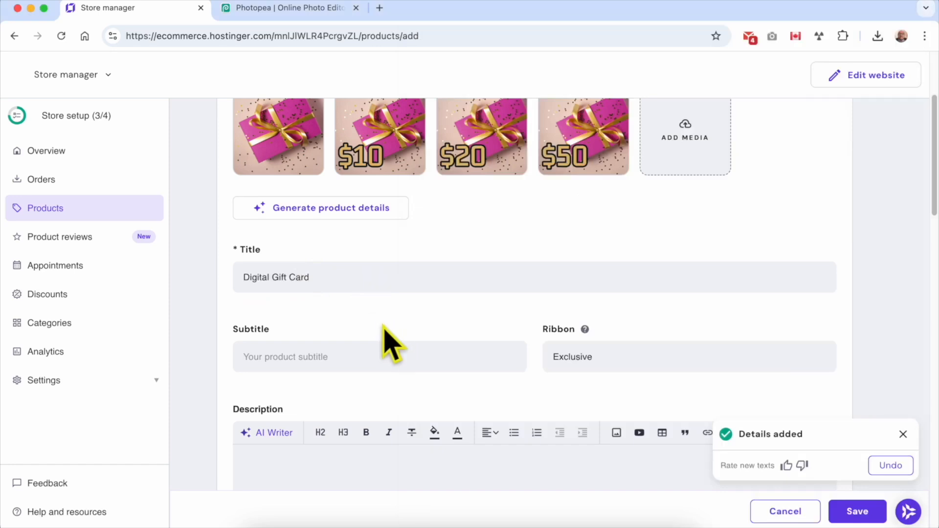
Paste the prepared subtitle line from the notes into Subtitle.
{"action": "left_click", "coordinate": [334, 522]}
{"action": "double_click", "coordinate": [489, 89]}
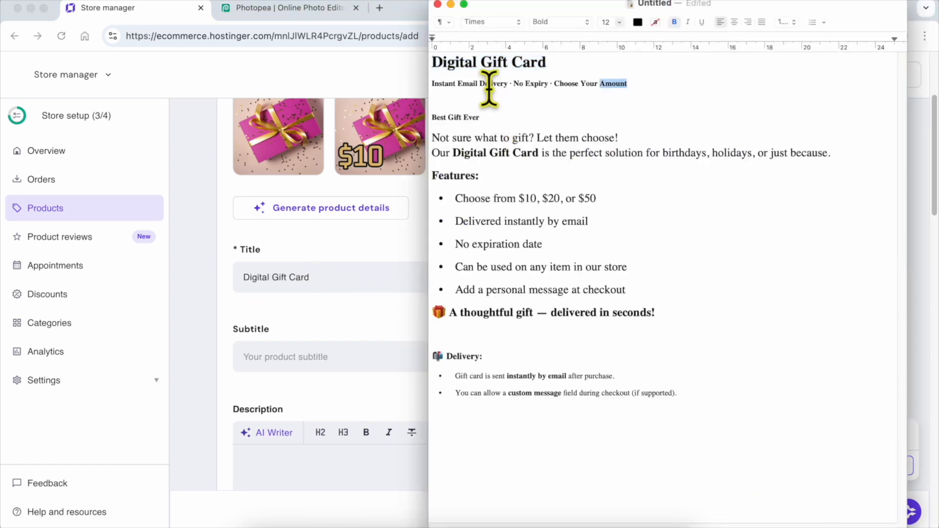
{"action": "triple_click", "coordinate": [489, 89]}
{"action": "key", "text": "super+c"}
{"action": "left_click", "coordinate": [311, 364]}
{"action": "key", "text": "super+v"}
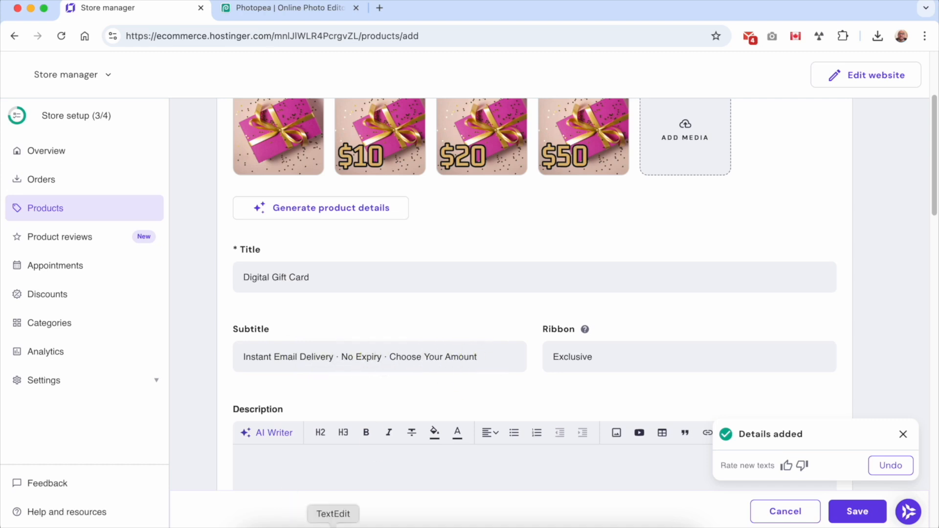
Change the ribbon from Exclusive to 'Best Gift Ever'.
{"action": "left_click", "coordinate": [331, 524]}
{"action": "triple_click", "coordinate": [457, 117]}
{"action": "left_click", "coordinate": [357, 335]}
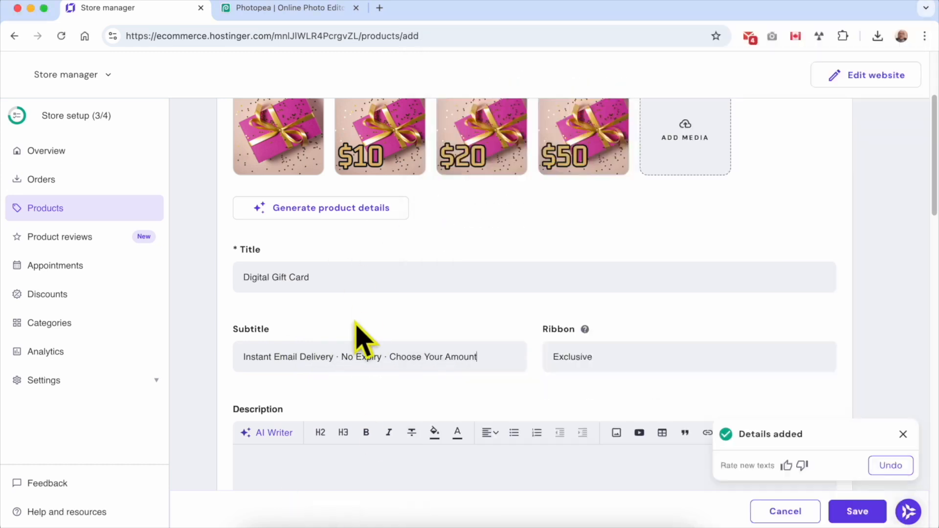
{"action": "key", "text": "super+v"}
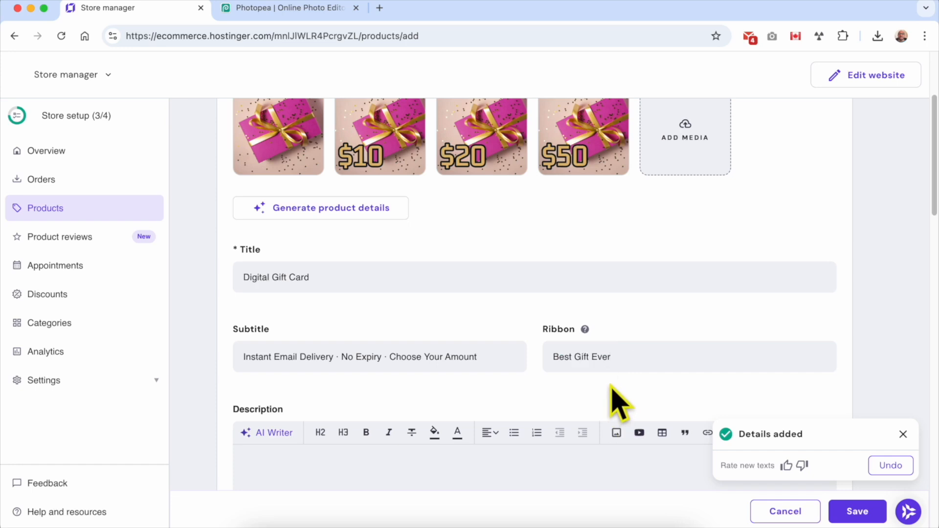
Paste the notes' gift card text into Description and check its $10/$20/$50, email and no-expiration bullets.
{"action": "scroll", "coordinate": [459, 403], "scroll_direction": "down", "scroll_amount": 3}
{"action": "left_click", "coordinate": [334, 524]}
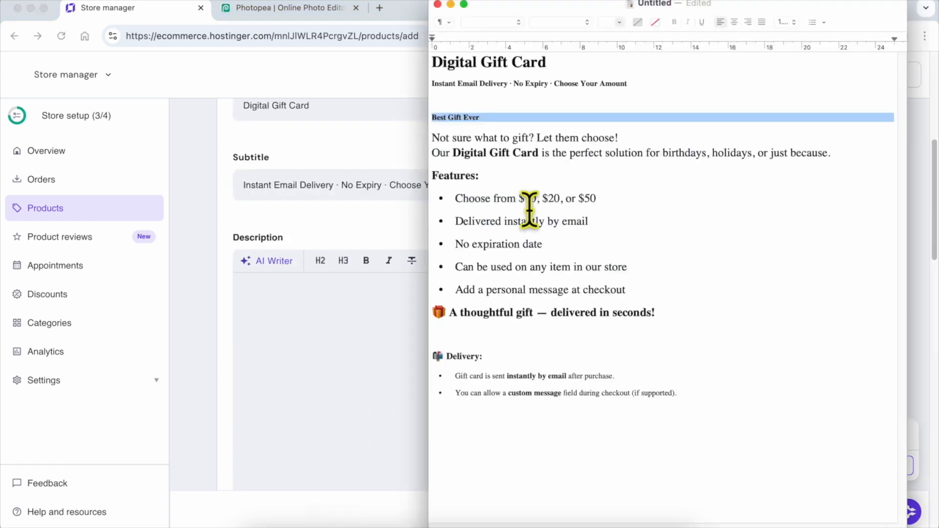
{"action": "left_click", "coordinate": [490, 139]}
{"action": "triple_click", "coordinate": [490, 138]}
{"action": "left_click", "coordinate": [685, 392], "text": "shift"}
{"action": "key", "text": "super+c"}
{"action": "left_click", "coordinate": [338, 354]}
{"action": "key", "text": "super+v"}
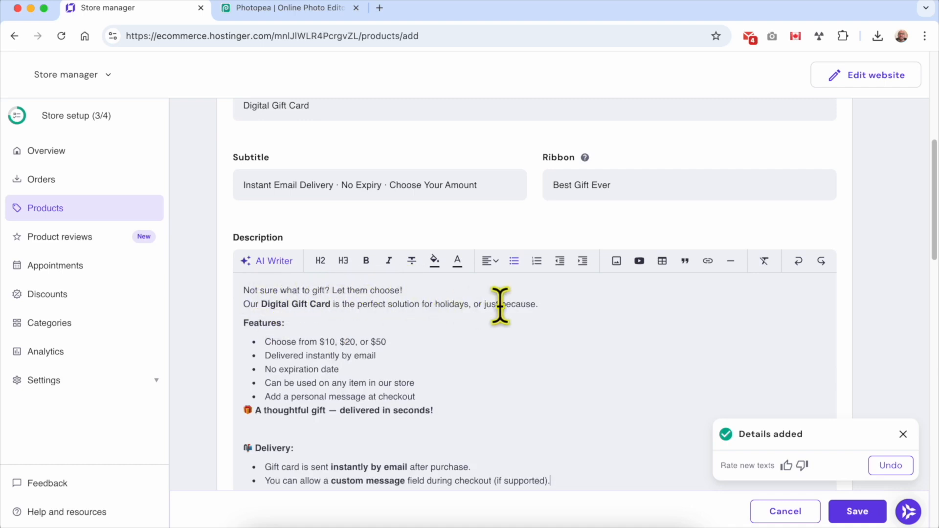
{"action": "triple_click", "coordinate": [298, 338]}
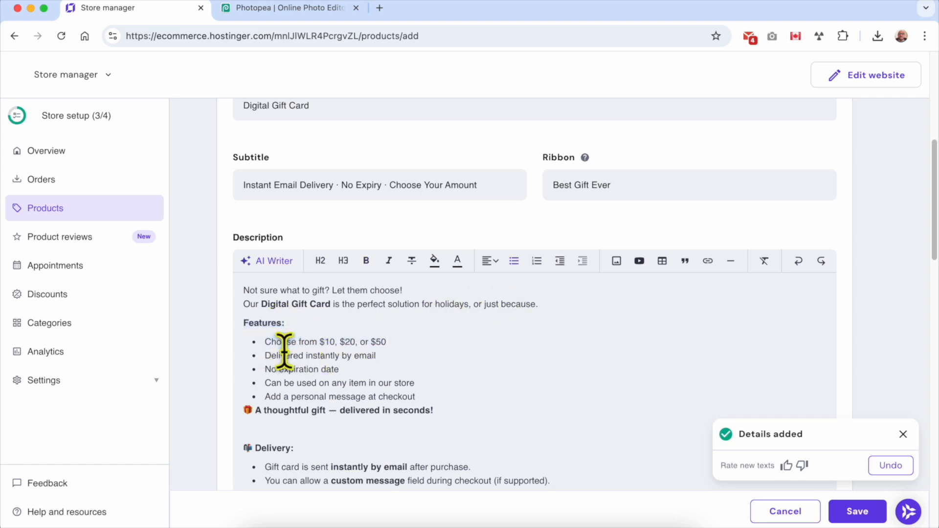
{"action": "triple_click", "coordinate": [283, 354]}
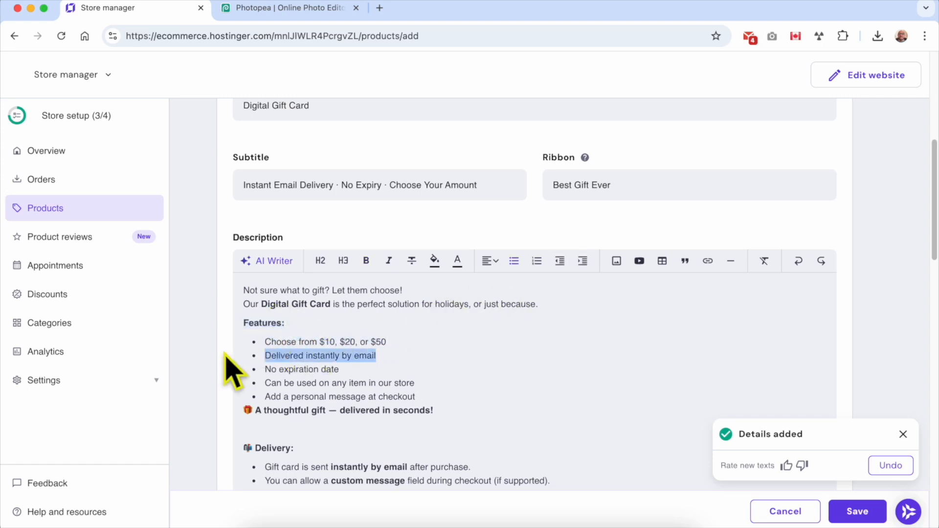
{"action": "triple_click", "coordinate": [284, 369]}
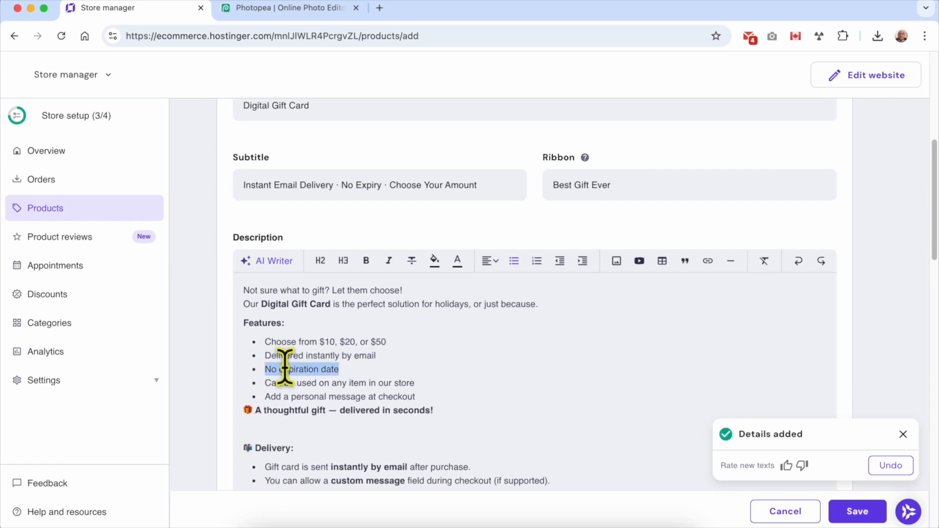
Delete the 'Add a personal message at checkout' bullet from the description.
{"action": "triple_click", "coordinate": [376, 383]}
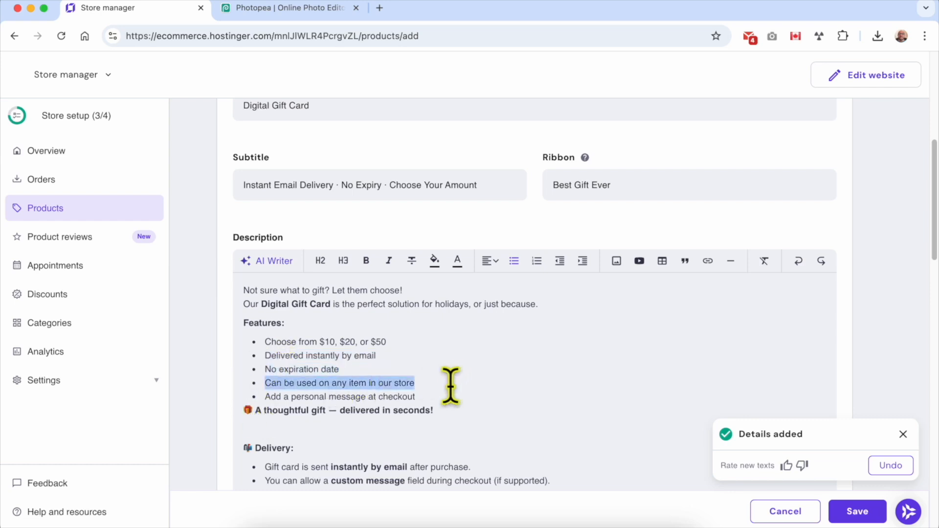
{"action": "triple_click", "coordinate": [414, 395]}
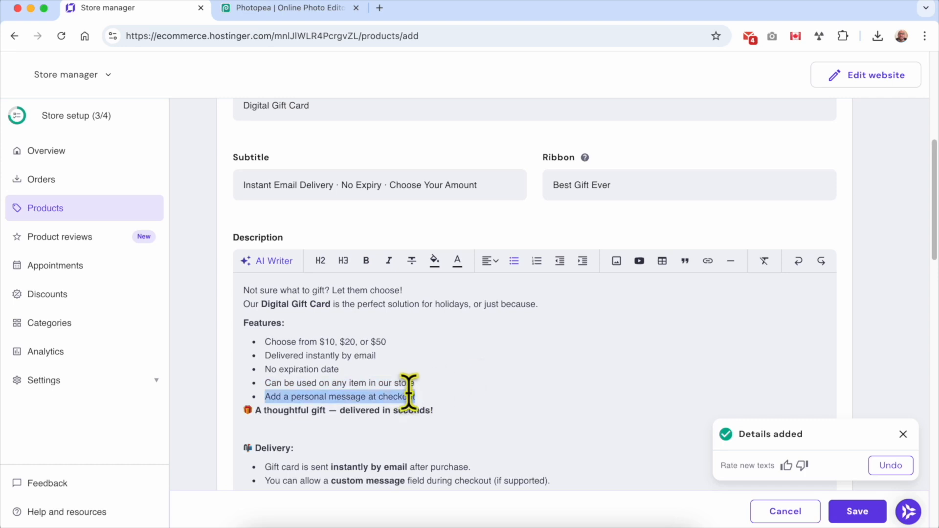
{"action": "key", "text": "BackSpace"}
{"action": "key", "text": "BackSpace"}
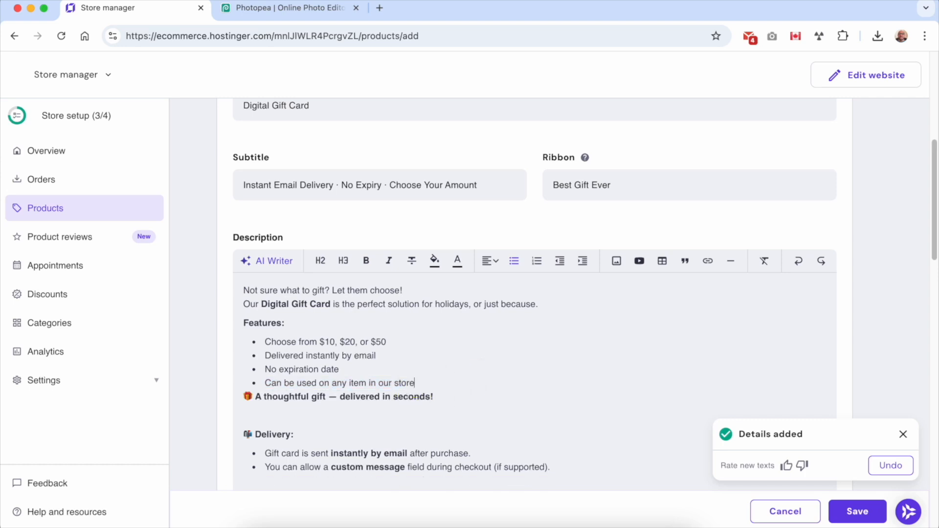
Delete the Delivery heading and both its bullets from the description.
{"action": "scroll", "coordinate": [409, 391], "scroll_direction": "down", "scroll_amount": 3}
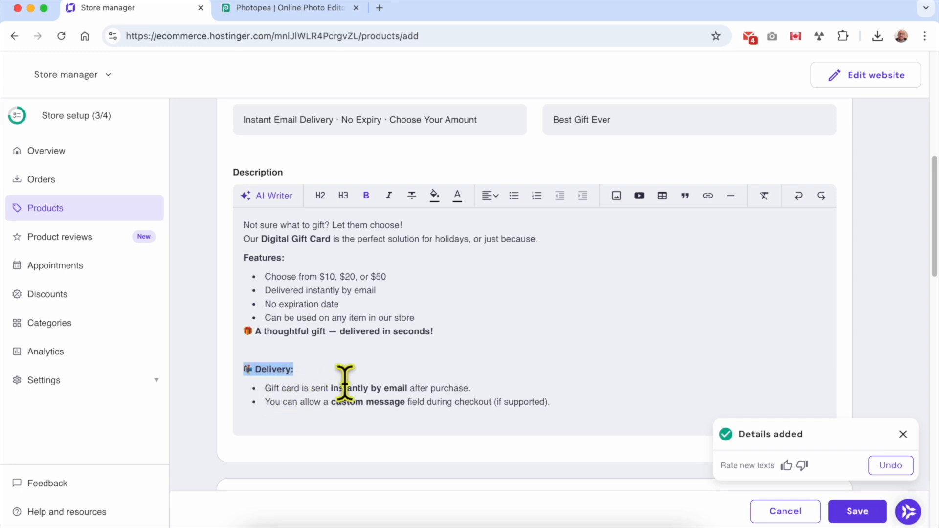
{"action": "triple_click", "coordinate": [393, 386]}
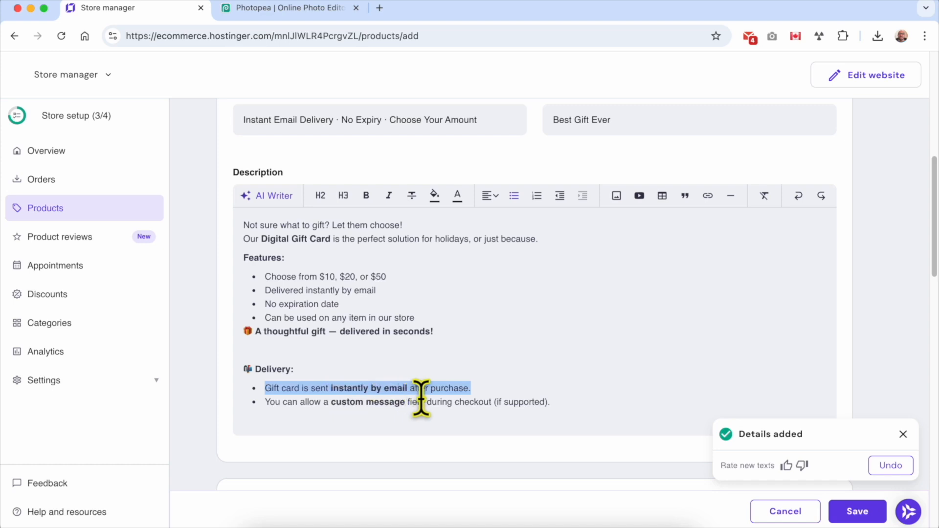
{"action": "left_click_drag", "start_coordinate": [570, 398], "coordinate": [241, 370]}
{"action": "key", "text": "BackSpace"}
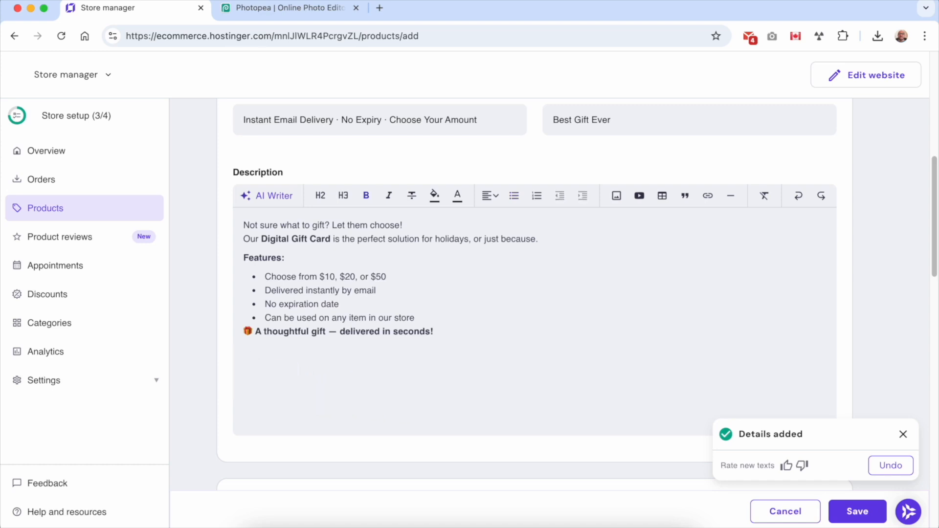
{"action": "key", "text": "super+z"}
{"action": "triple_click", "coordinate": [332, 388]}
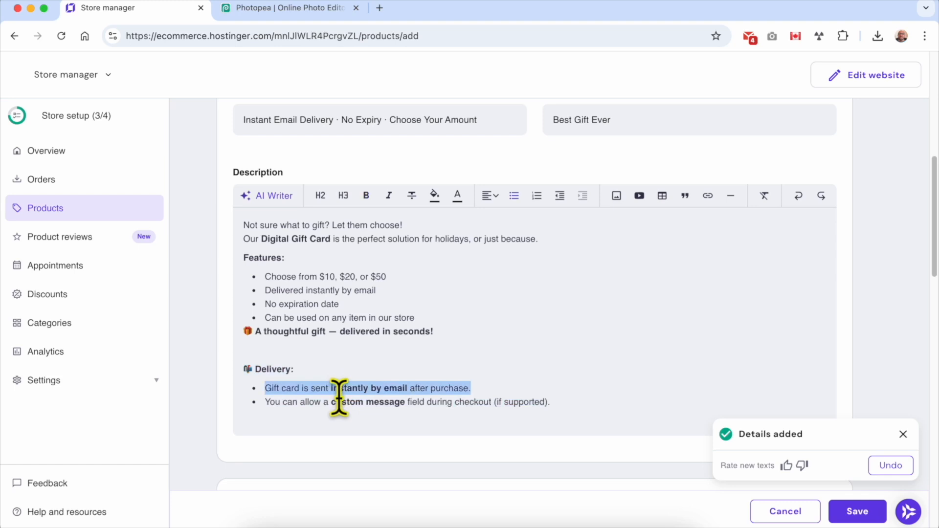
{"action": "triple_click", "coordinate": [339, 398]}
{"action": "left_click_drag", "start_coordinate": [587, 400], "coordinate": [250, 366]}
{"action": "key", "text": "BackSpace"}
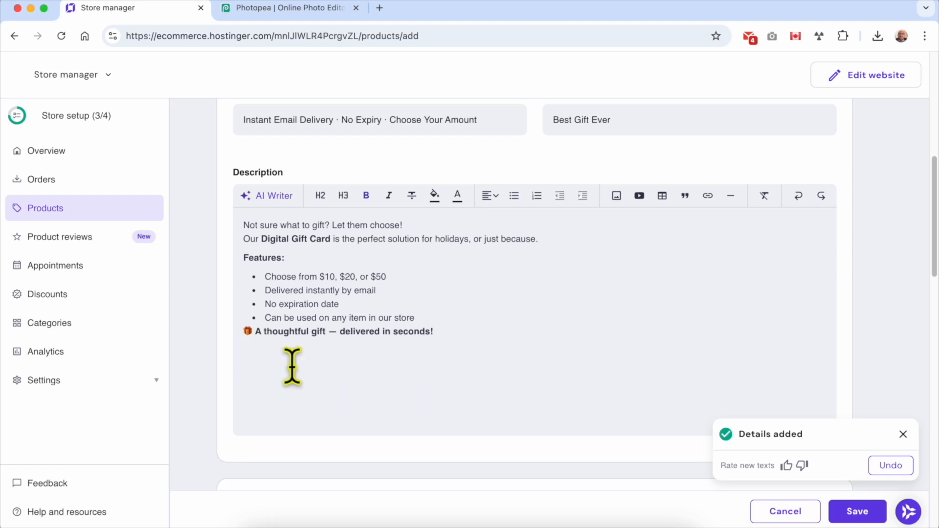
{"action": "scroll", "coordinate": [318, 372], "scroll_direction": "down", "scroll_amount": 1}
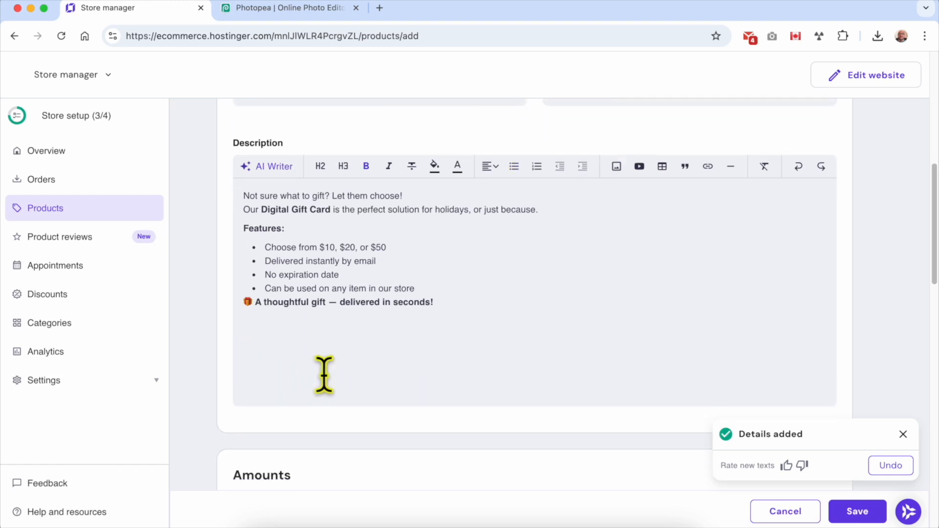
Split off the opening question as its own left-aligned H2 heading.
{"action": "left_click", "coordinate": [274, 169]}
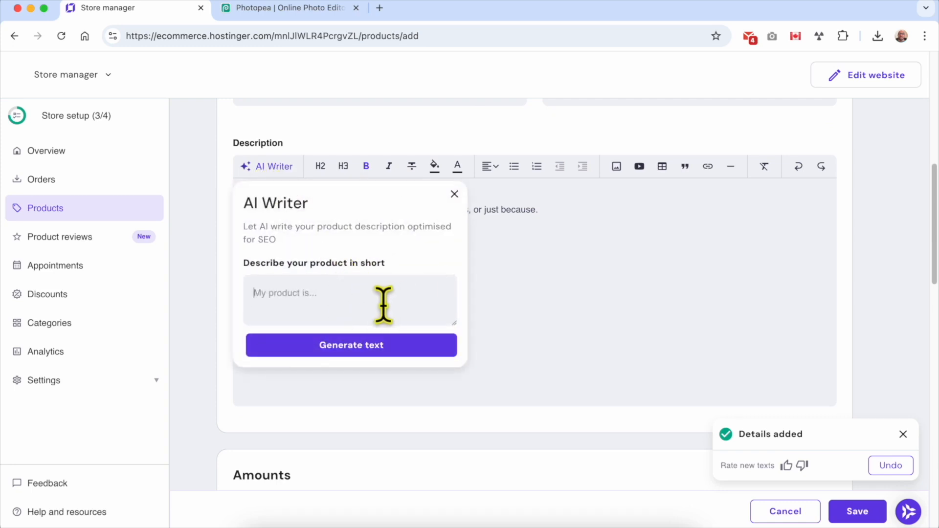
{"action": "left_click", "coordinate": [455, 194]}
{"action": "triple_click", "coordinate": [338, 196]}
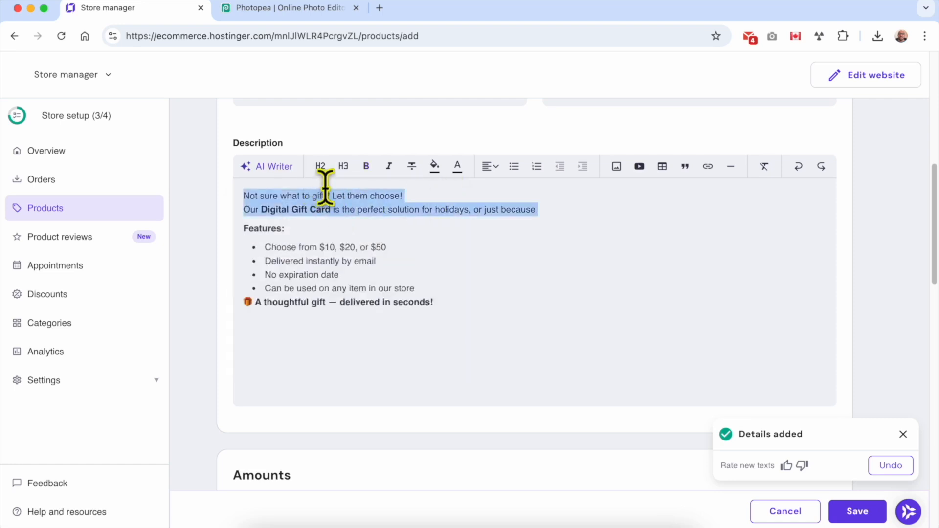
{"action": "left_click", "coordinate": [331, 196]}
{"action": "key", "text": "Return"}
{"action": "left_click_drag", "start_coordinate": [419, 194], "coordinate": [209, 210]}
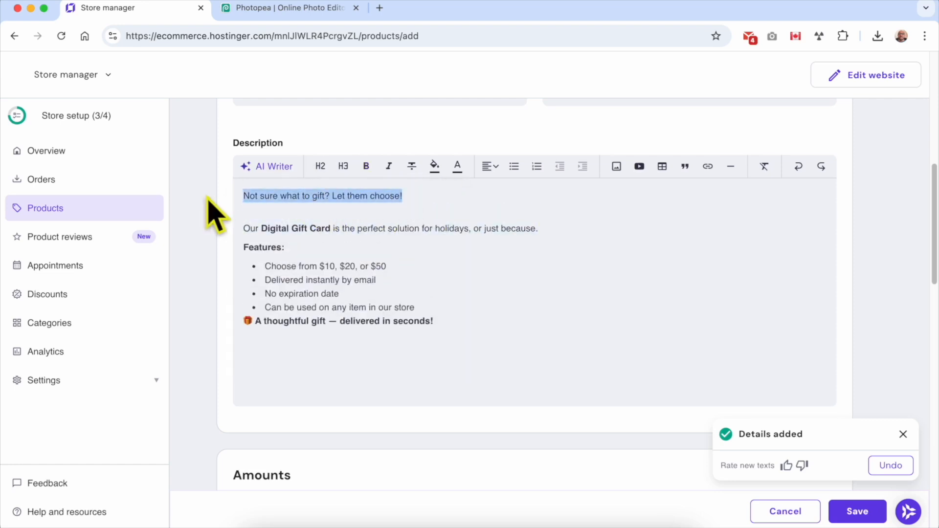
{"action": "left_click", "coordinate": [321, 166]}
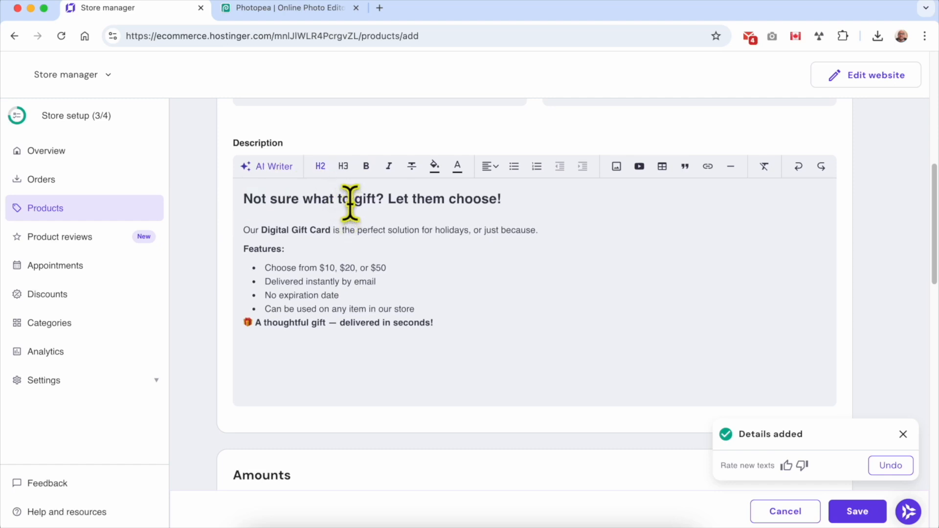
{"action": "triple_click", "coordinate": [379, 200]}
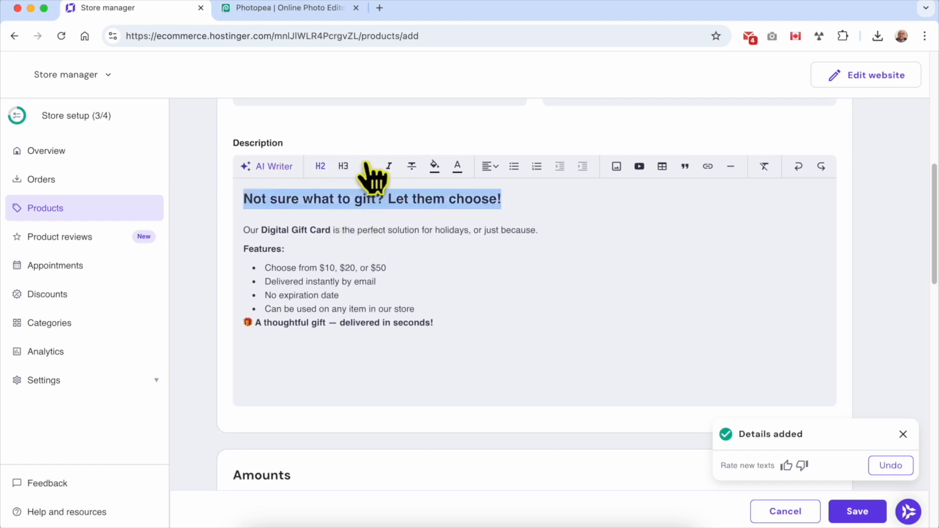
{"action": "left_click", "coordinate": [487, 167]}
{"action": "left_click", "coordinate": [495, 211]}
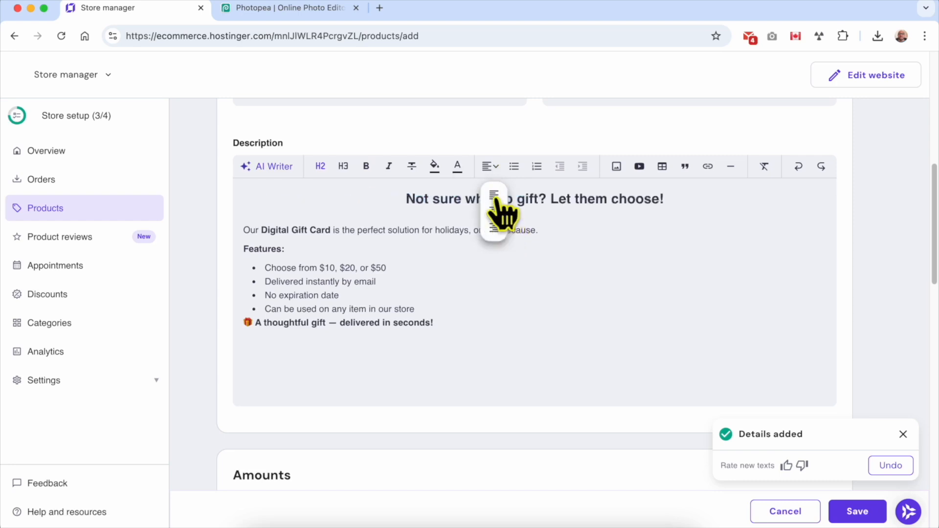
{"action": "left_click", "coordinate": [488, 166]}
{"action": "left_click", "coordinate": [494, 195]}
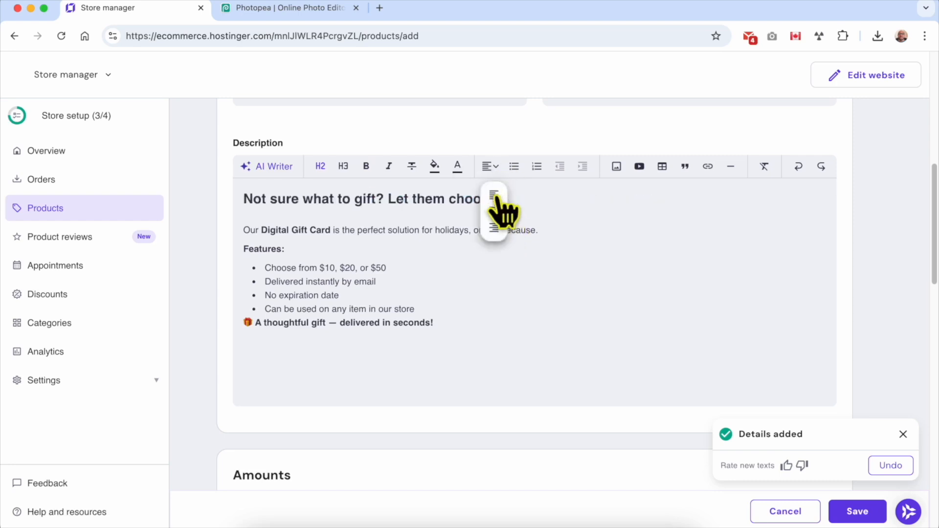
{"action": "left_click", "coordinate": [615, 208]}
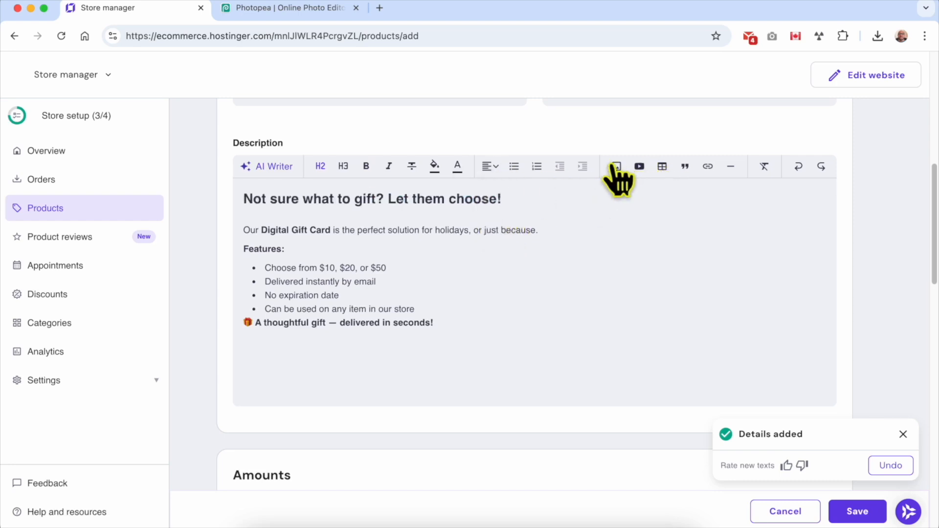
Add blank lines above the closing 'A thoughtful gift — delivered in seconds!' line.
{"action": "left_click", "coordinate": [459, 309]}
{"action": "key", "text": "shift+Return"}
{"action": "left_click", "coordinate": [246, 334]}
{"action": "key", "text": "Return"}
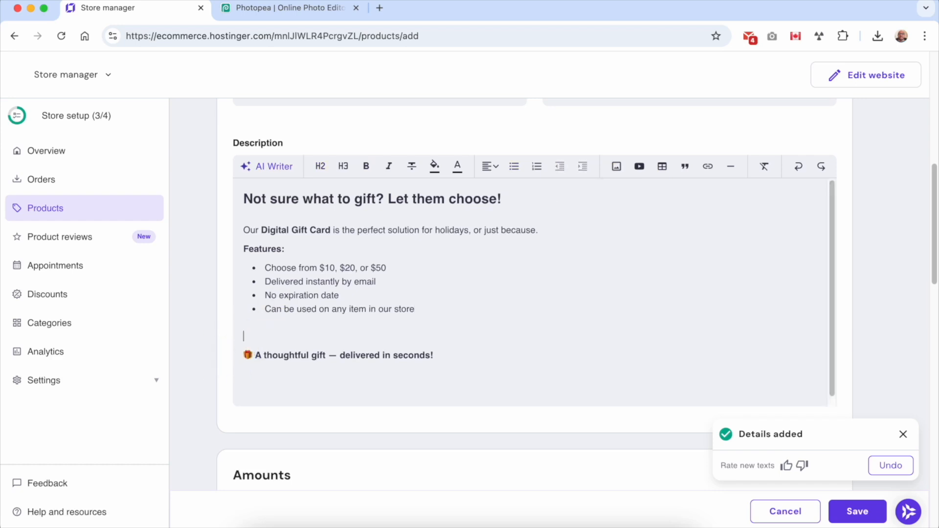
{"action": "left_click", "coordinate": [617, 169]}
Upload the gift-box photo New Project (8).jpg and insert it into the description.
{"action": "left_click", "coordinate": [626, 310]}
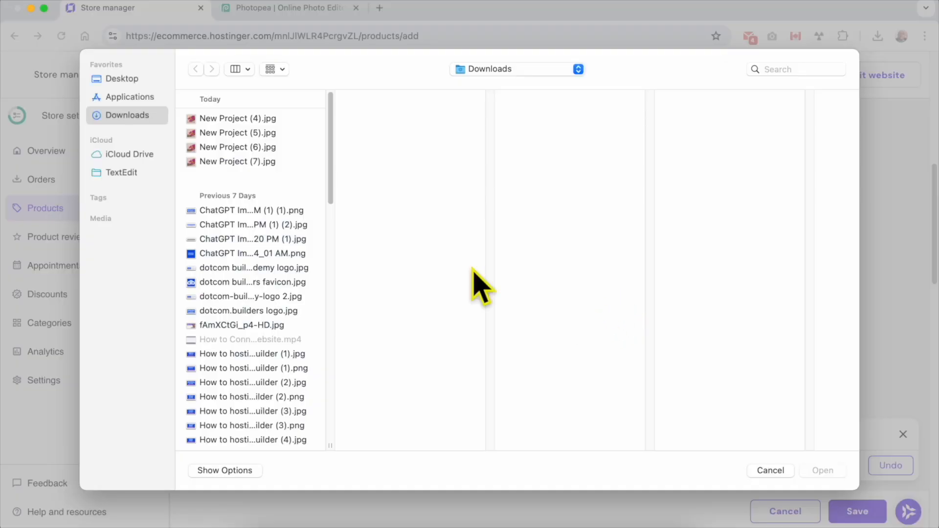
{"action": "left_click", "coordinate": [269, 180]}
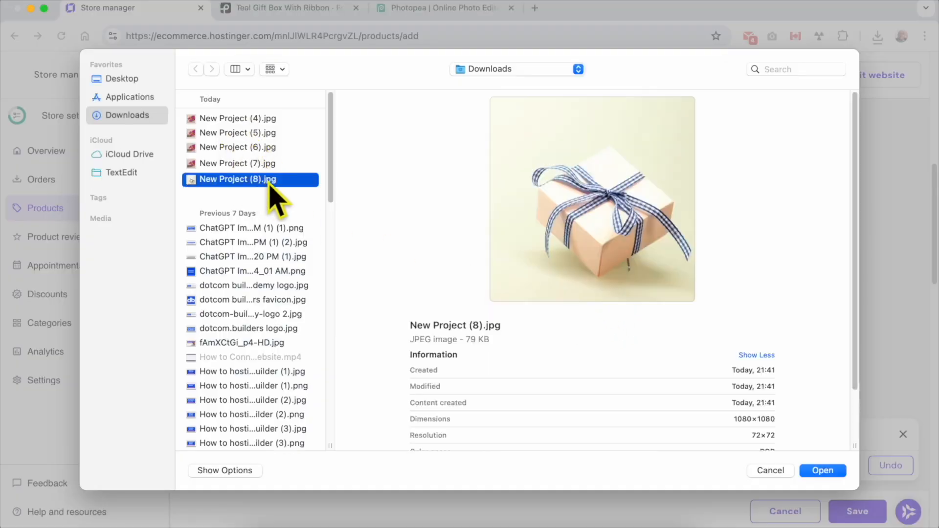
{"action": "double_click", "coordinate": [269, 182]}
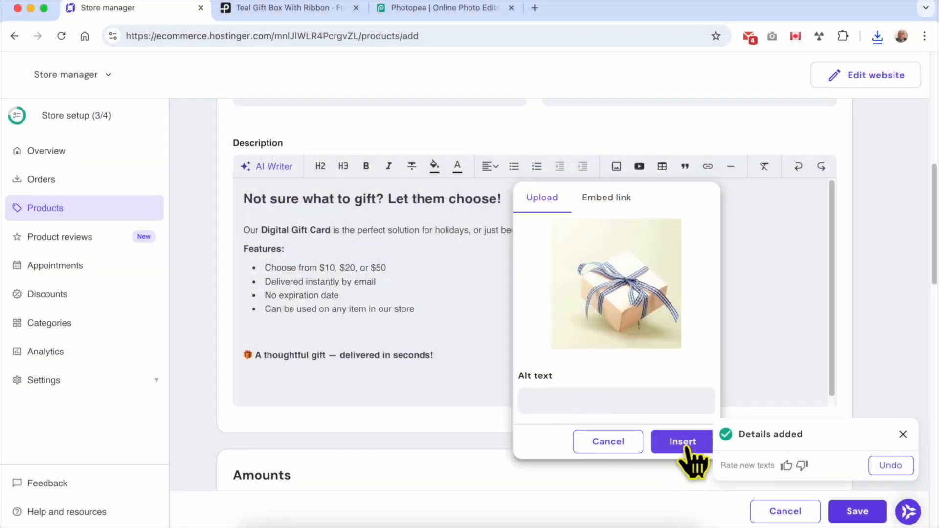
{"action": "left_click", "coordinate": [687, 446]}
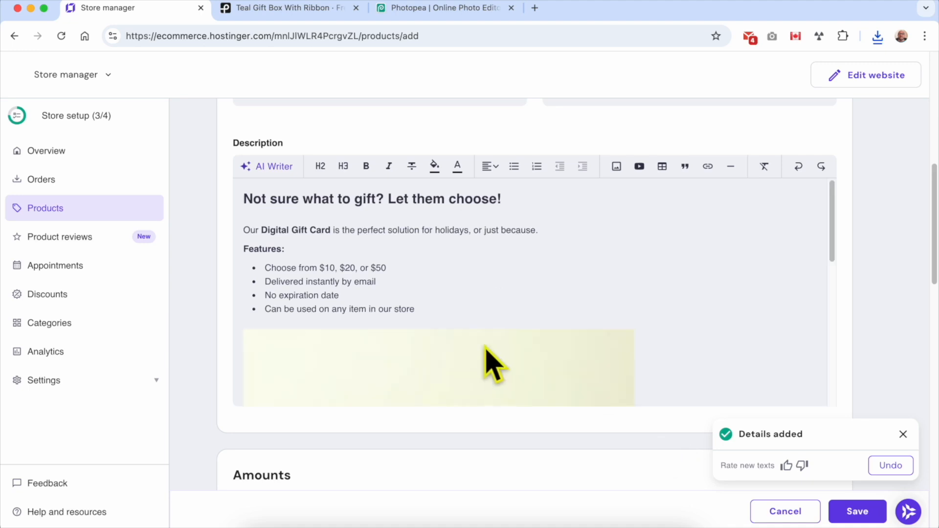
Embed the Digital Gift Cards YouTube video below the closing thoughtful-gift line.
{"action": "scroll", "coordinate": [503, 361], "scroll_direction": "down", "scroll_amount": 5}
{"action": "scroll", "coordinate": [507, 348], "scroll_direction": "down", "scroll_amount": 5}
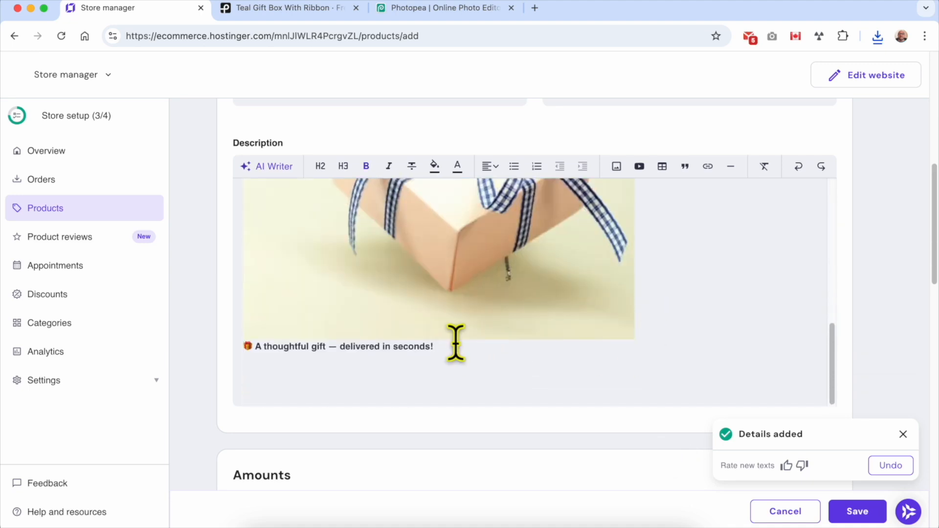
{"action": "left_click", "coordinate": [639, 167]}
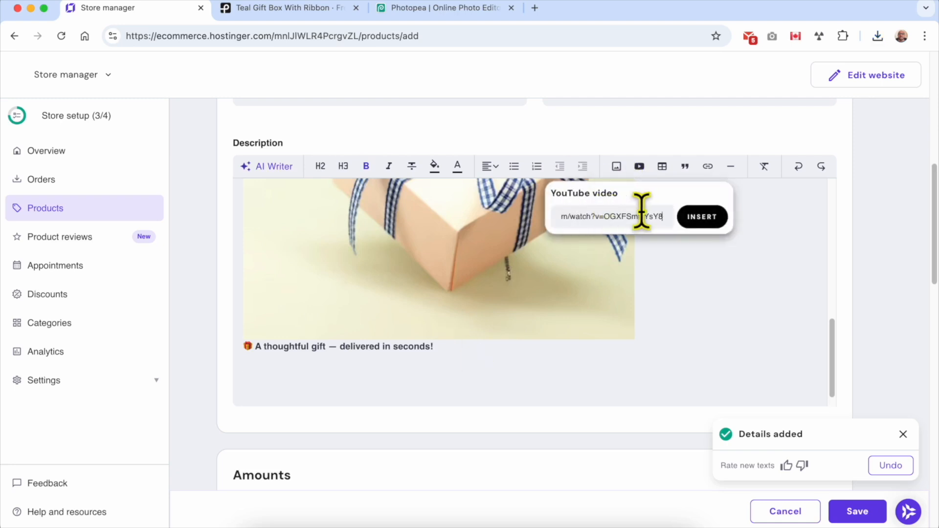
{"action": "left_click", "coordinate": [707, 217]}
Scroll down the product form to the Amounts section.
{"action": "scroll", "coordinate": [507, 277], "scroll_direction": "up", "scroll_amount": 2}
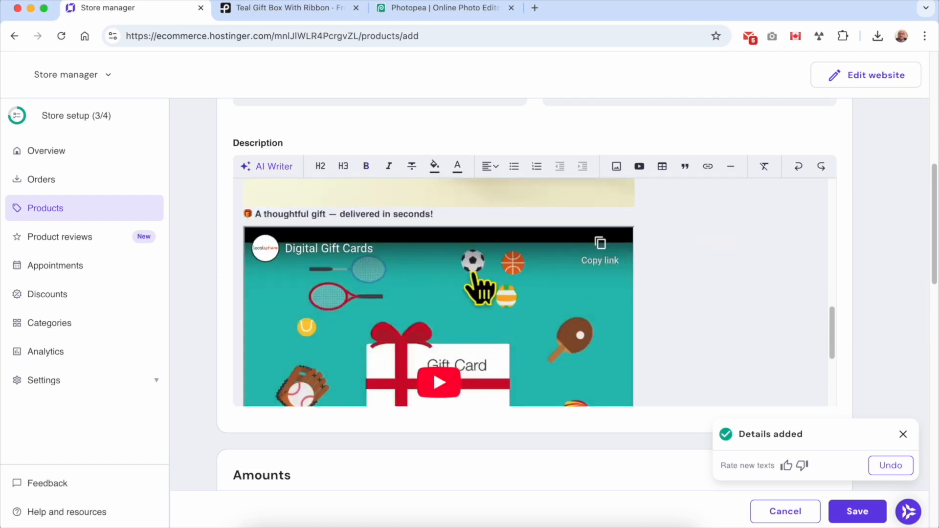
{"action": "scroll", "coordinate": [469, 330], "scroll_direction": "down", "scroll_amount": 1}
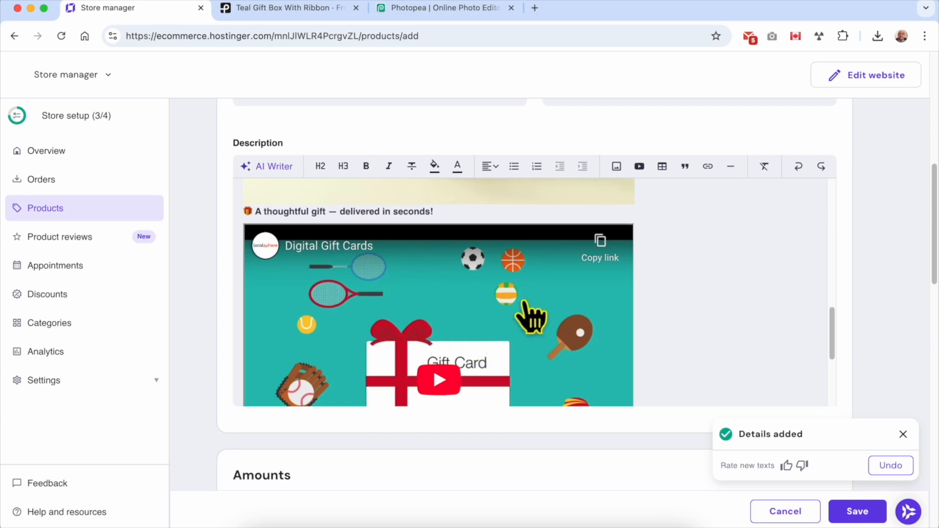
{"action": "scroll", "coordinate": [476, 384], "scroll_direction": "down", "scroll_amount": 4}
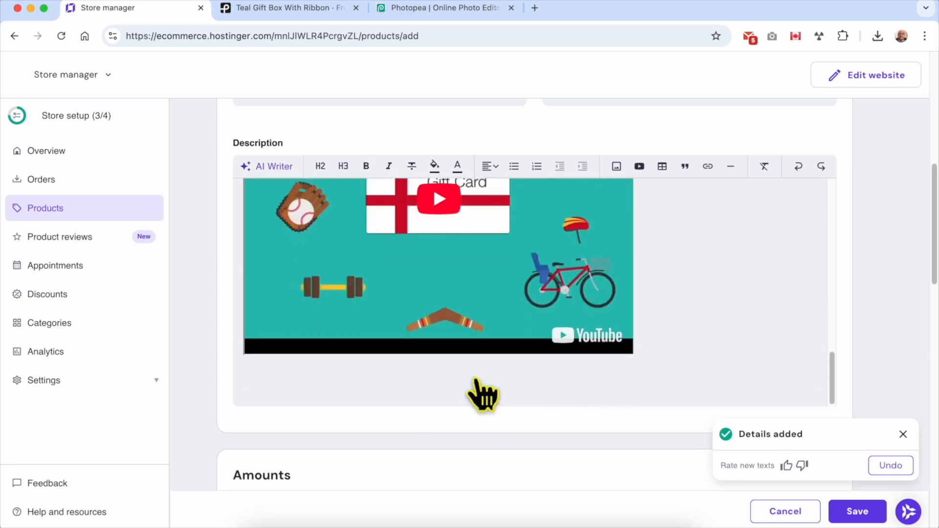
{"action": "scroll", "coordinate": [481, 396], "scroll_direction": "down", "scroll_amount": 5}
{"action": "scroll", "coordinate": [482, 452], "scroll_direction": "down", "scroll_amount": 2}
{"action": "double_click", "coordinate": [266, 128]}
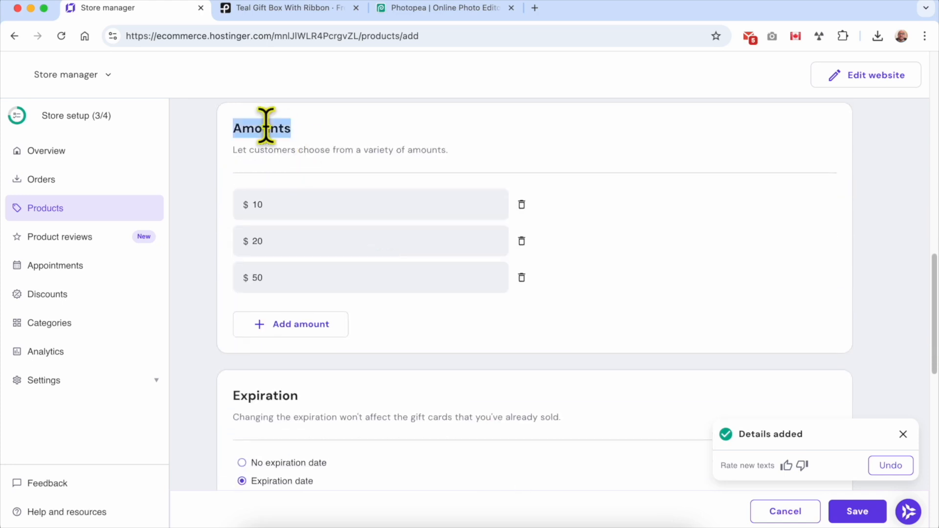
{"action": "left_click", "coordinate": [231, 153]}
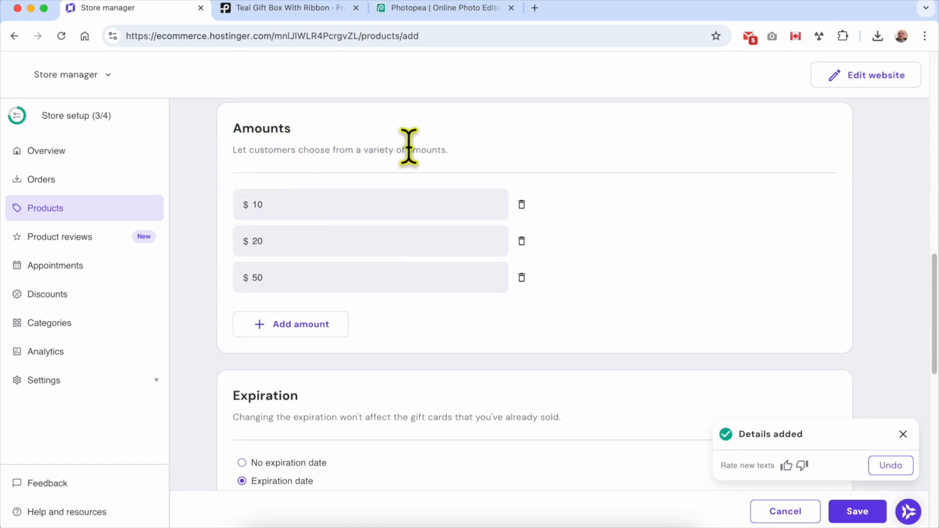
{"action": "left_click", "coordinate": [322, 213]}
{"action": "left_click", "coordinate": [287, 218]}
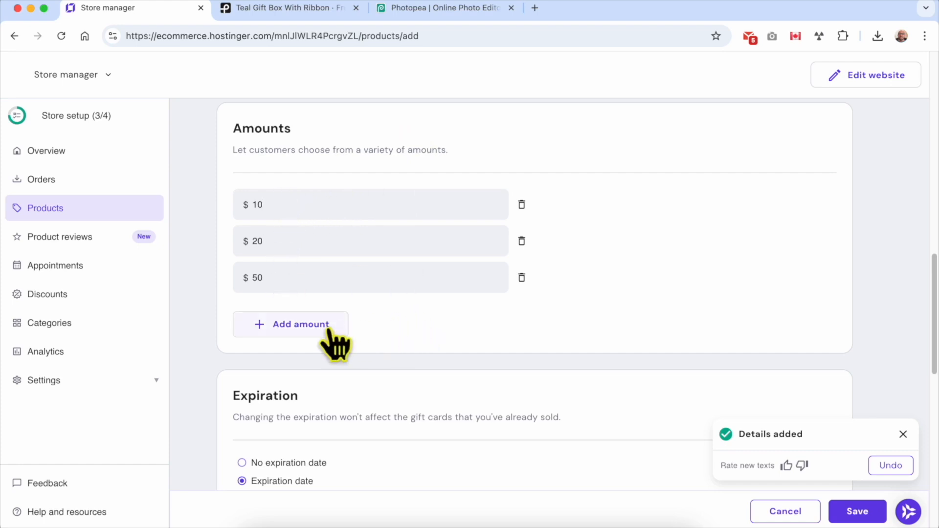
{"action": "left_click", "coordinate": [299, 325]}
{"action": "type", "text": "100"}
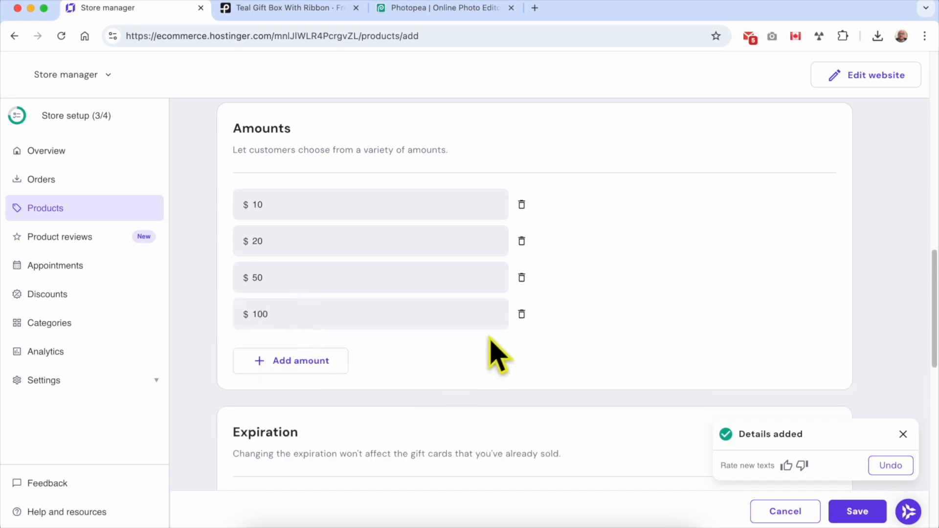
{"action": "left_click", "coordinate": [522, 314]}
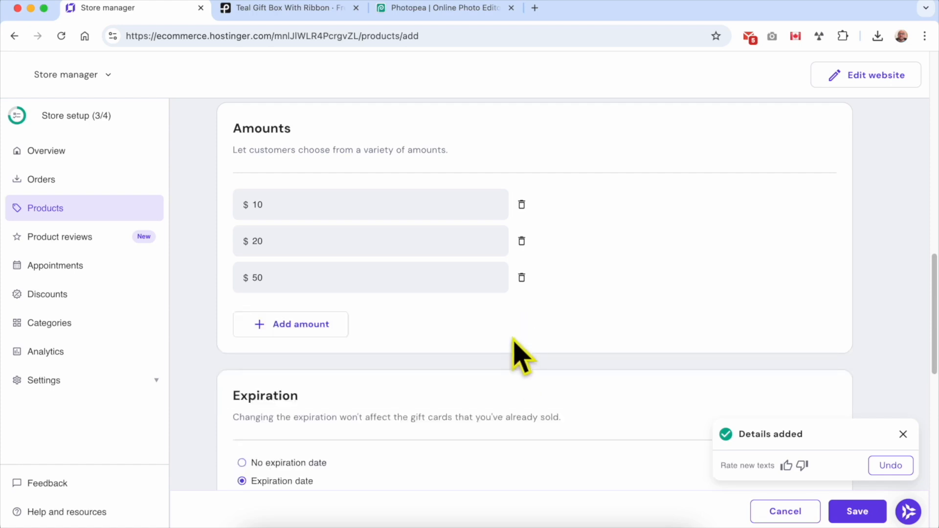
{"action": "scroll", "coordinate": [519, 356], "scroll_direction": "down", "scroll_amount": 5}
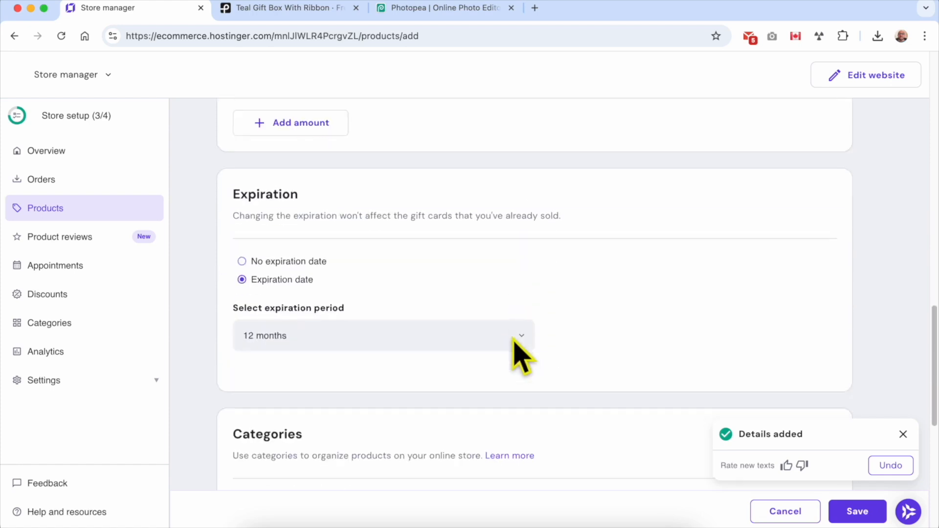
Compare the expiration options, keep the 12-month period unchanged, and finally choose No expiration date.
{"action": "left_click", "coordinate": [242, 263]}
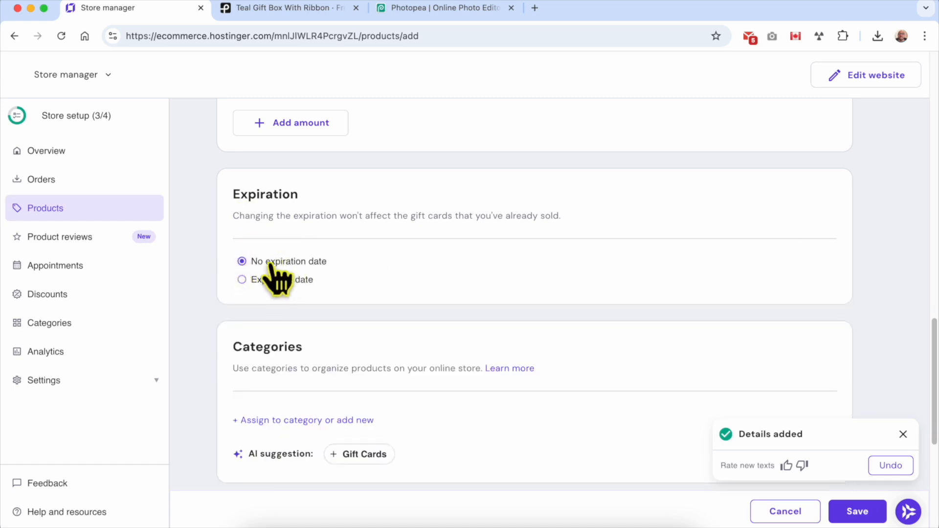
{"action": "left_click", "coordinate": [249, 282]}
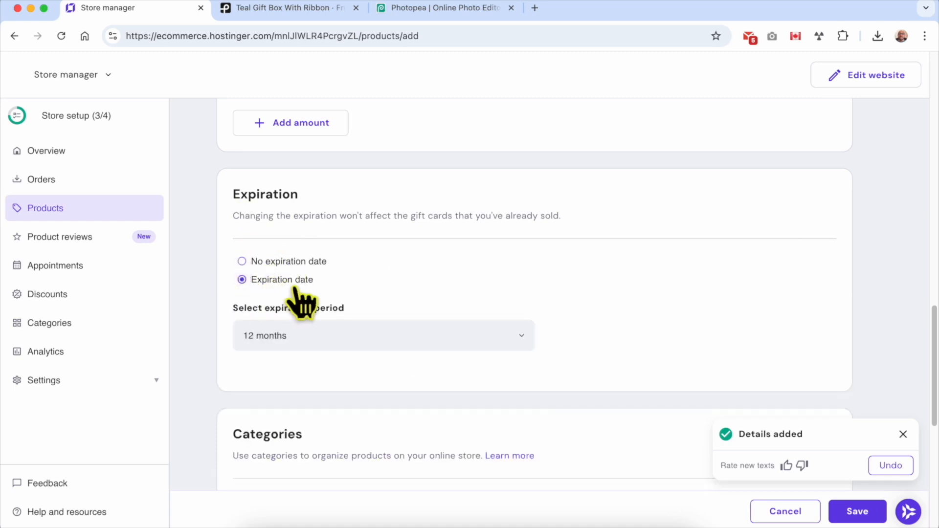
{"action": "left_click_drag", "start_coordinate": [233, 215], "coordinate": [569, 219]}
{"action": "left_click", "coordinate": [570, 219]}
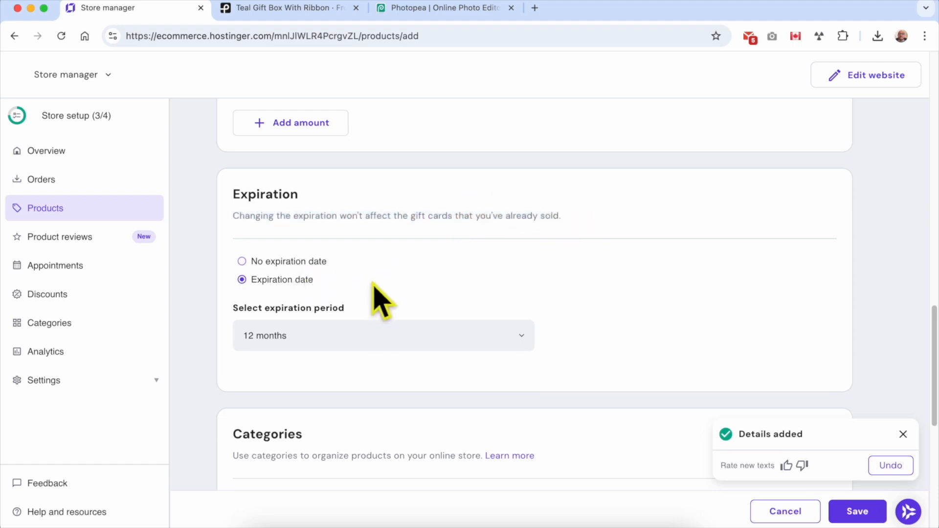
{"action": "left_click", "coordinate": [286, 261]}
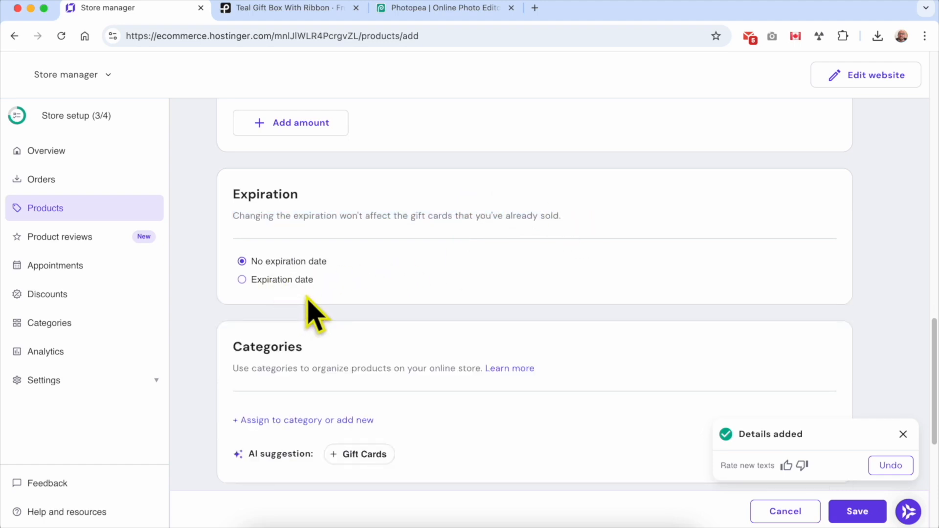
{"action": "left_click", "coordinate": [289, 280]}
{"action": "left_click", "coordinate": [338, 335]}
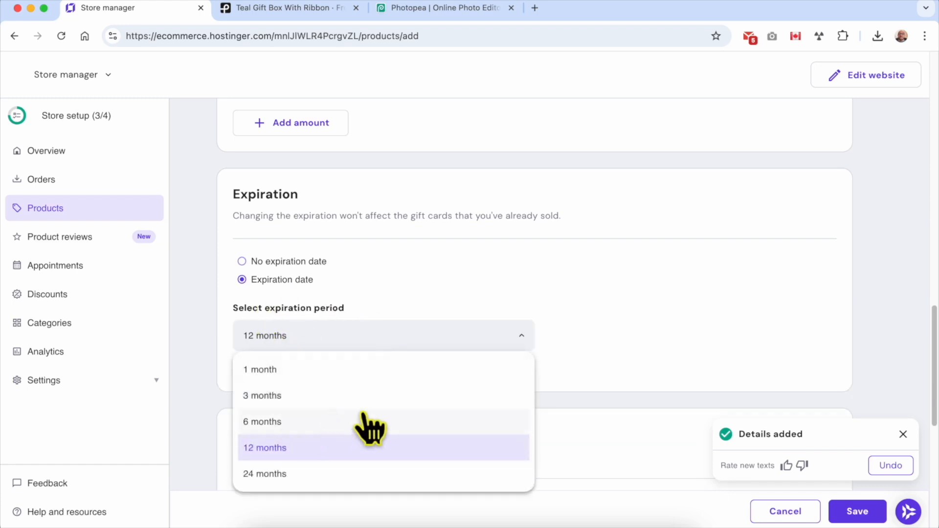
{"action": "left_click", "coordinate": [372, 299]}
{"action": "left_click", "coordinate": [289, 262]}
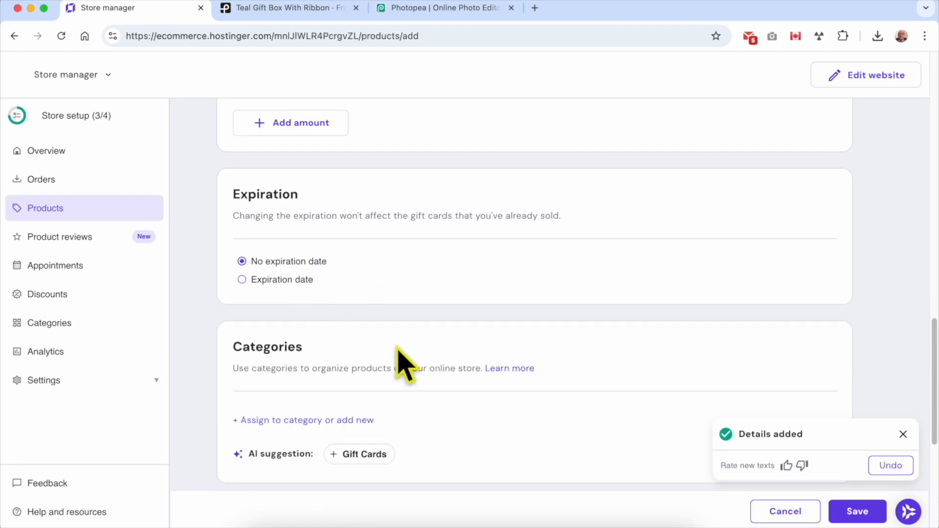
{"action": "scroll", "coordinate": [387, 342], "scroll_direction": "down", "scroll_amount": 4}
Search the category list for 'Gi' and create a new 'Gift Cards' category.
{"action": "left_click_drag", "start_coordinate": [234, 162], "coordinate": [444, 176]}
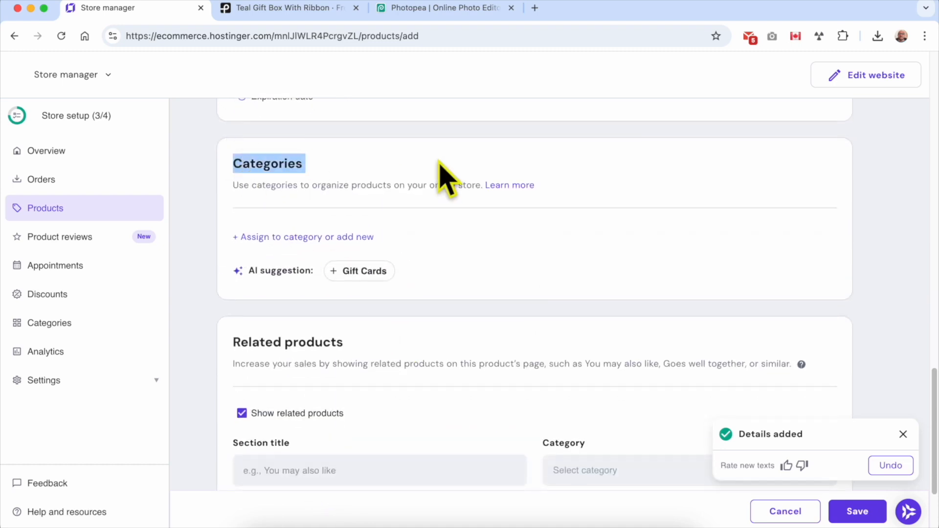
{"action": "left_click_drag", "start_coordinate": [233, 187], "coordinate": [469, 186]}
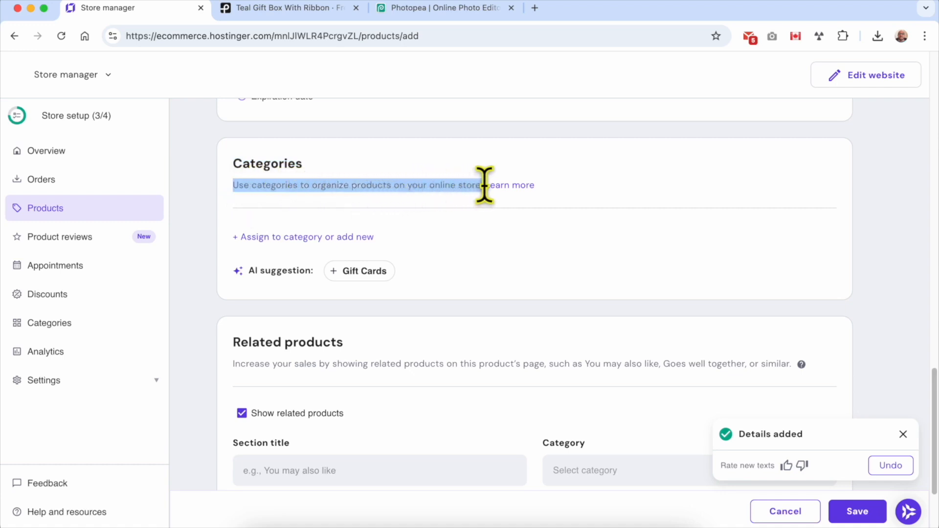
{"action": "left_click", "coordinate": [513, 239]}
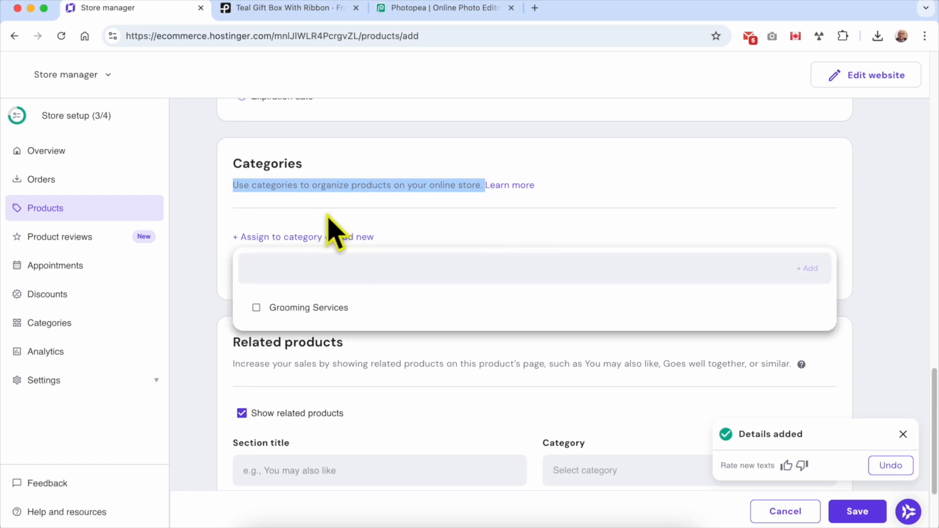
{"action": "left_click", "coordinate": [313, 224]}
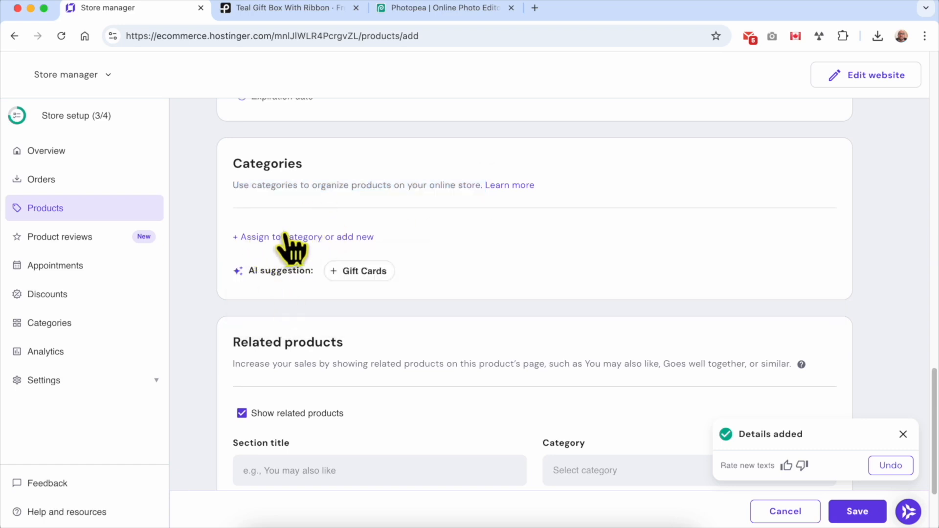
{"action": "left_click", "coordinate": [322, 238]}
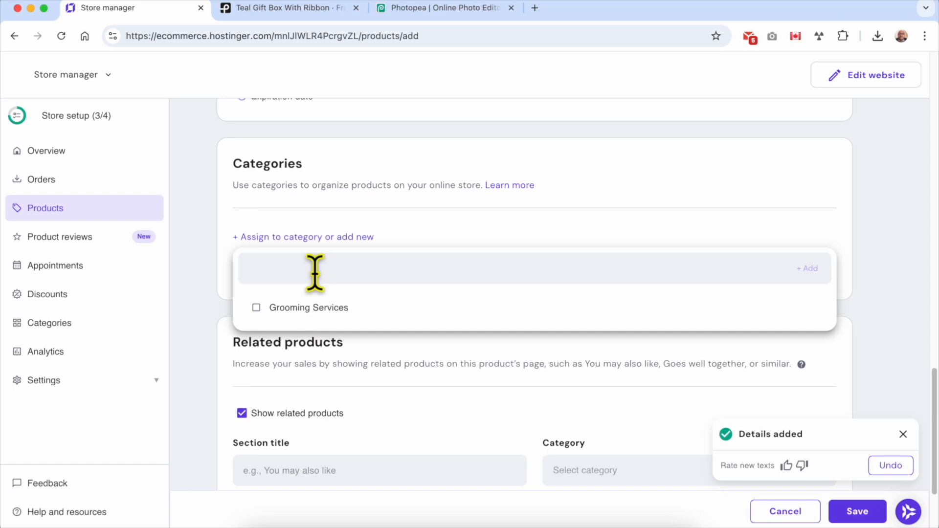
{"action": "type", "text": "Gift Cards"}
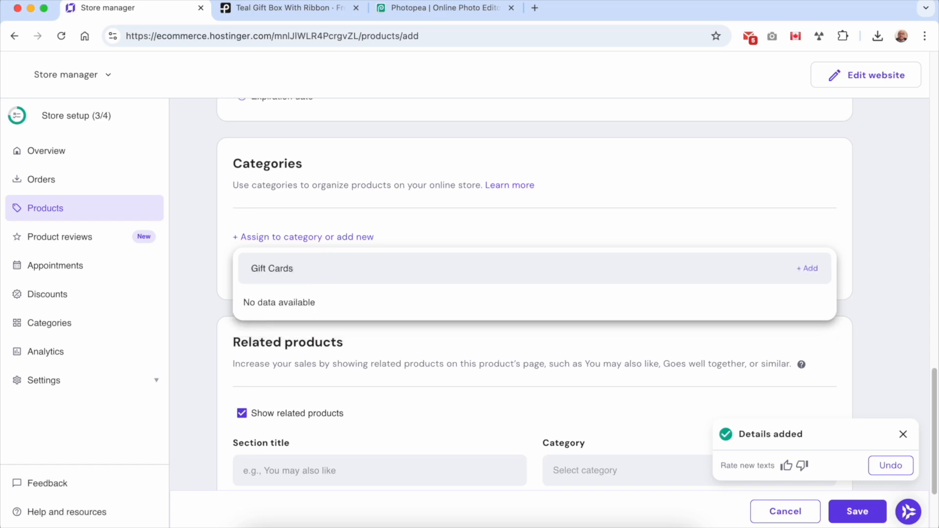
{"action": "left_click", "coordinate": [808, 270]}
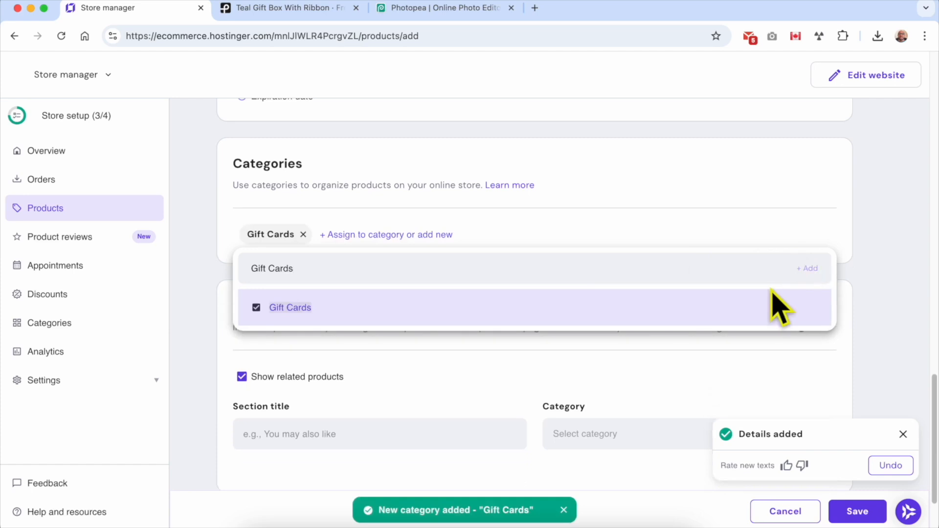
{"action": "left_click", "coordinate": [675, 201]}
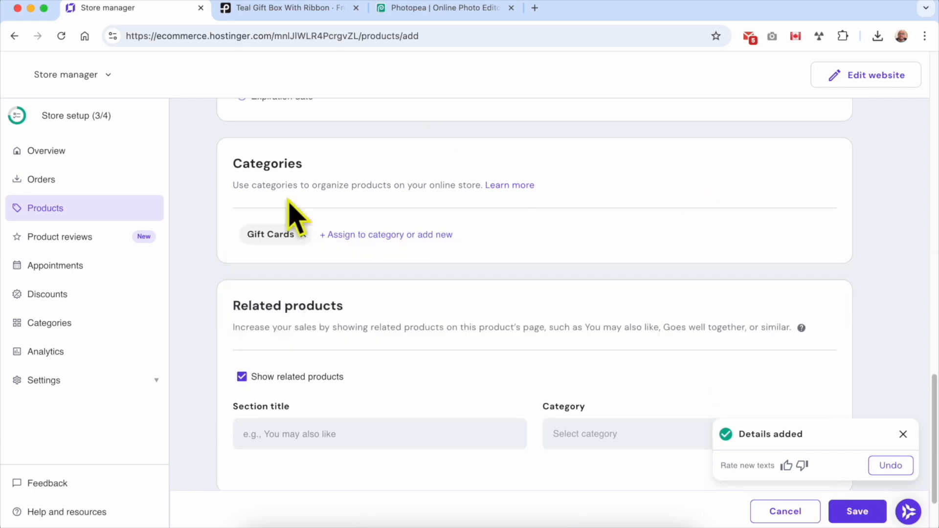
Assign the product to the suggested 'Gift Cards' category.
{"action": "left_click", "coordinate": [260, 236]}
{"action": "double_click", "coordinate": [286, 182]}
{"action": "left_click", "coordinate": [304, 235]}
{"action": "left_click", "coordinate": [196, 277]}
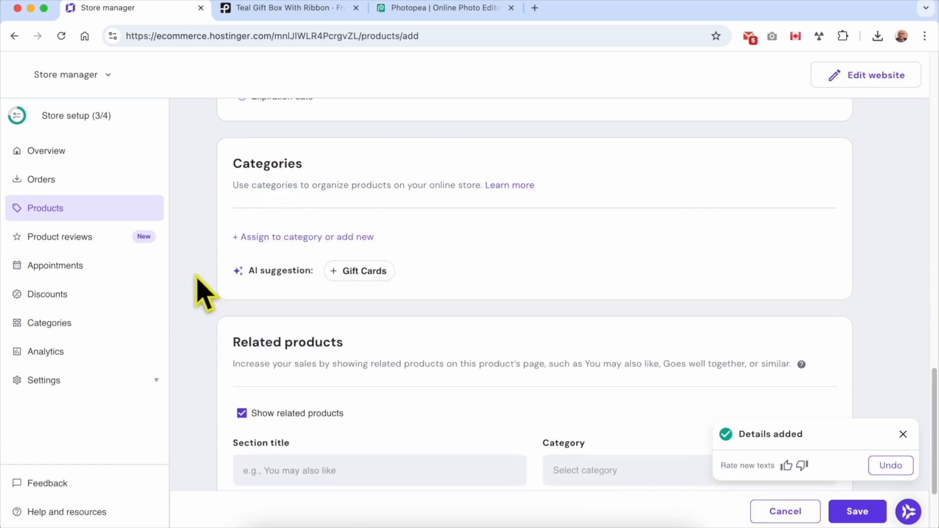
{"action": "left_click_drag", "start_coordinate": [249, 271], "coordinate": [316, 272]}
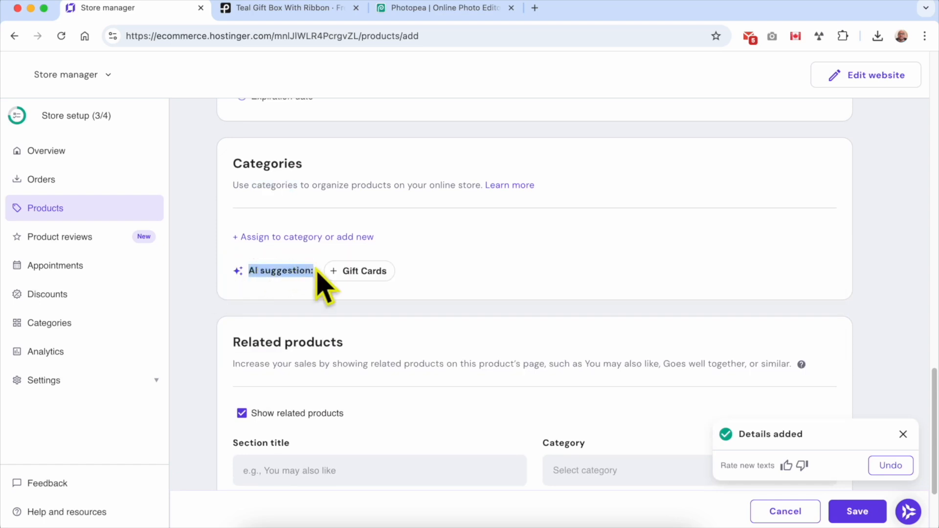
{"action": "left_click", "coordinate": [348, 295]}
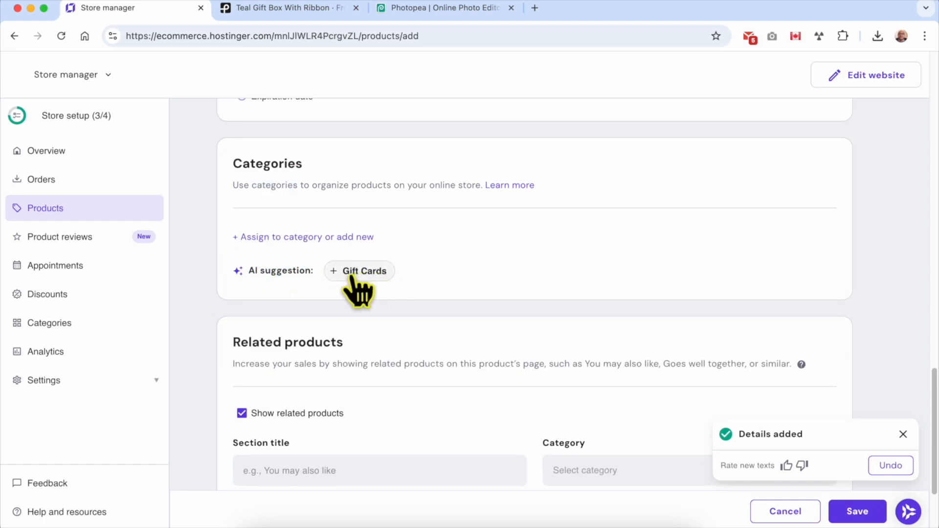
{"action": "left_click", "coordinate": [372, 274]}
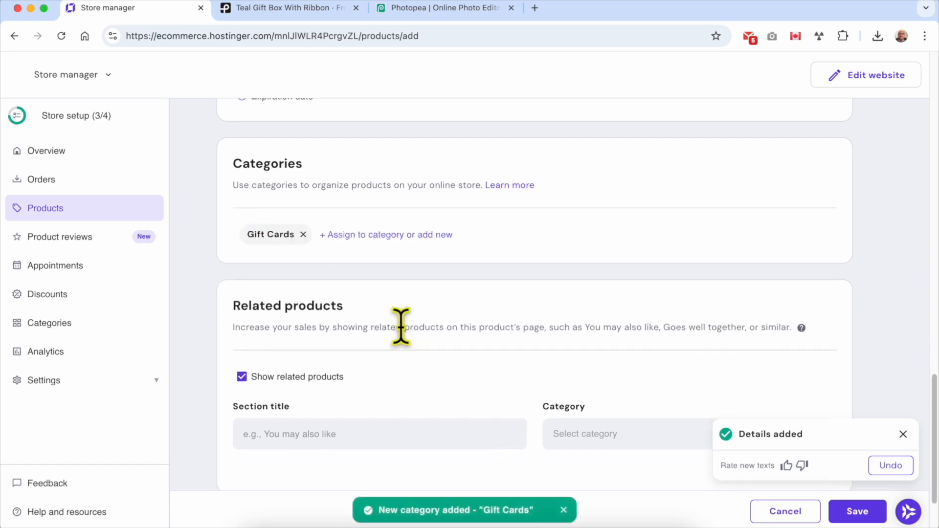
{"action": "scroll", "coordinate": [399, 326], "scroll_direction": "down", "scroll_amount": 3}
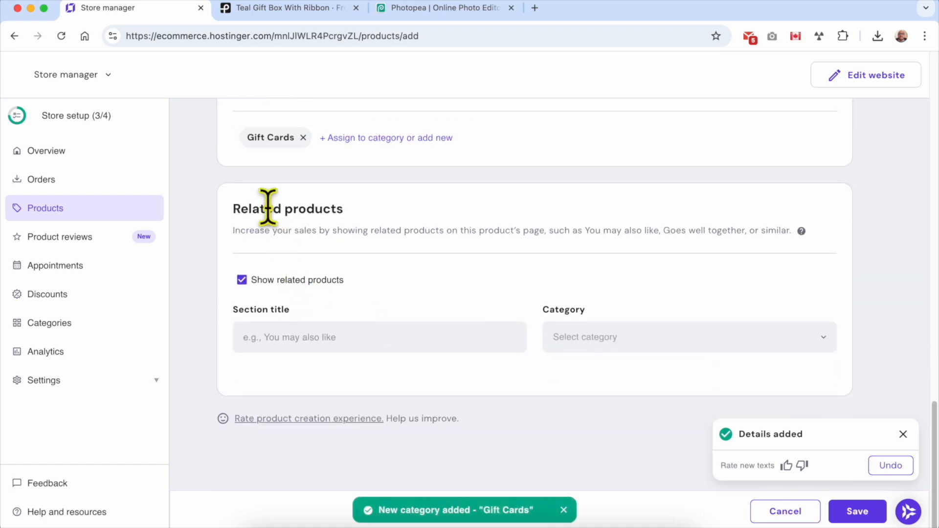
Title related products 'You may also like', source them from All products, and dismiss the toast.
{"action": "triple_click", "coordinate": [269, 208]}
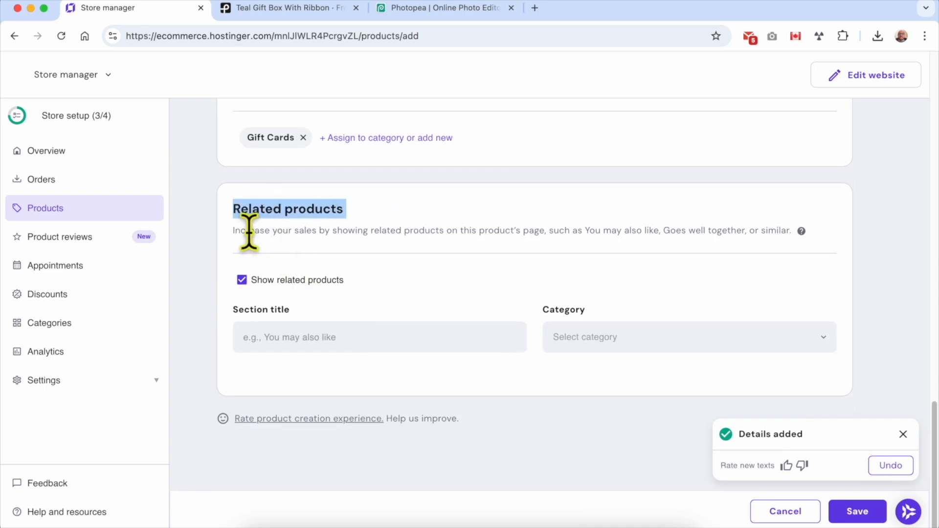
{"action": "left_click_drag", "start_coordinate": [223, 233], "coordinate": [269, 231]}
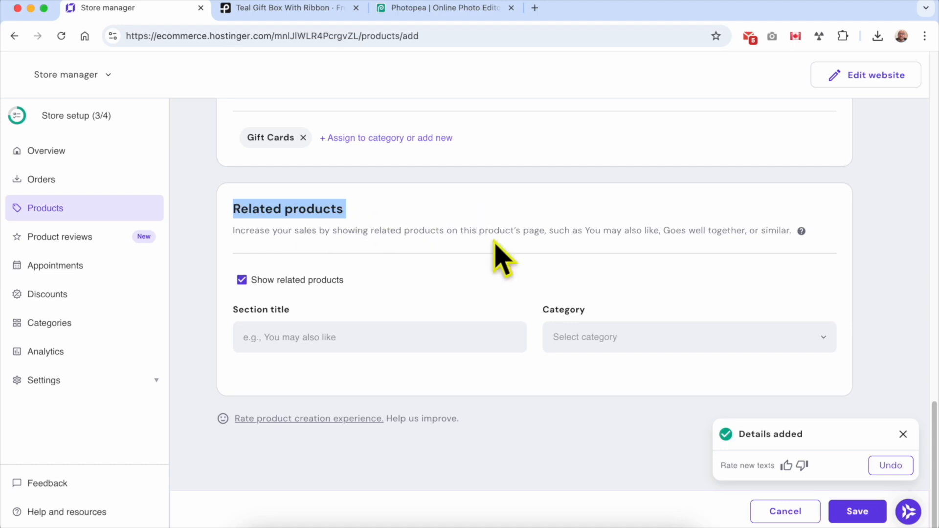
{"action": "left_click", "coordinate": [285, 338]}
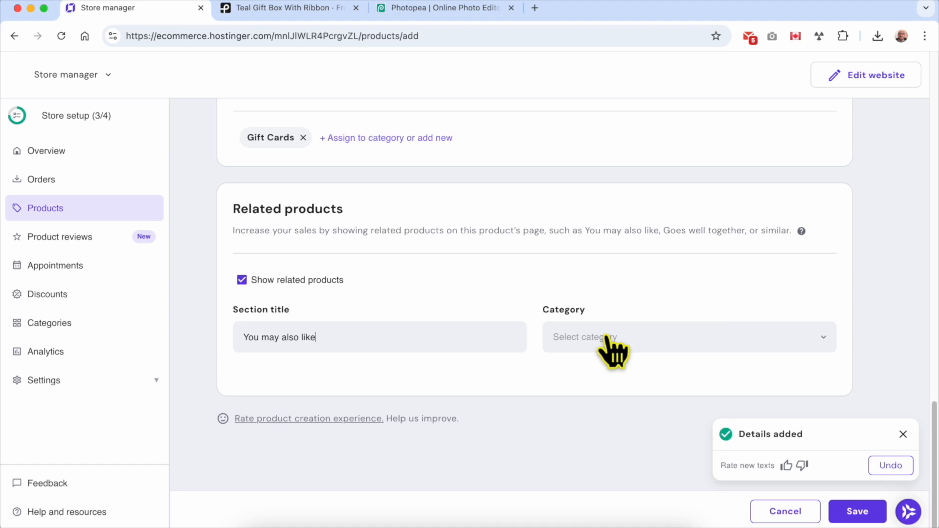
{"action": "left_click", "coordinate": [658, 343]}
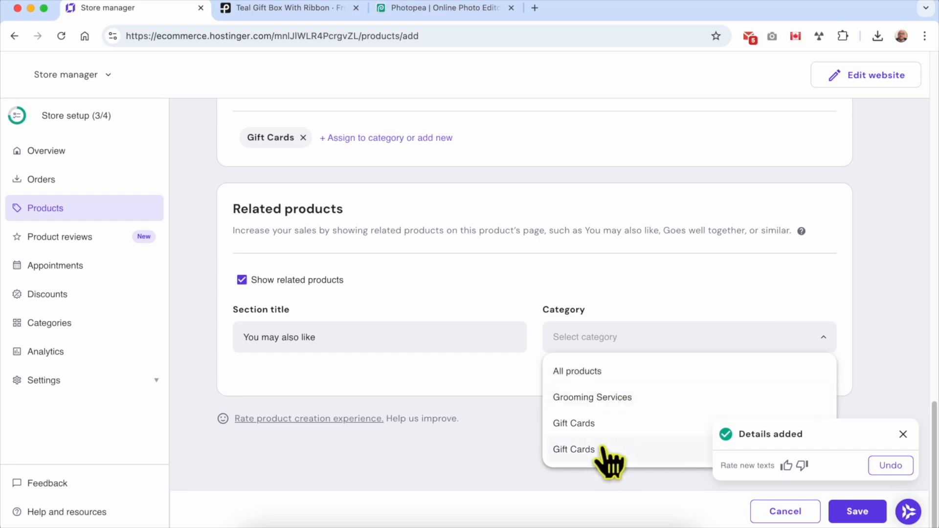
{"action": "left_click", "coordinate": [658, 372]}
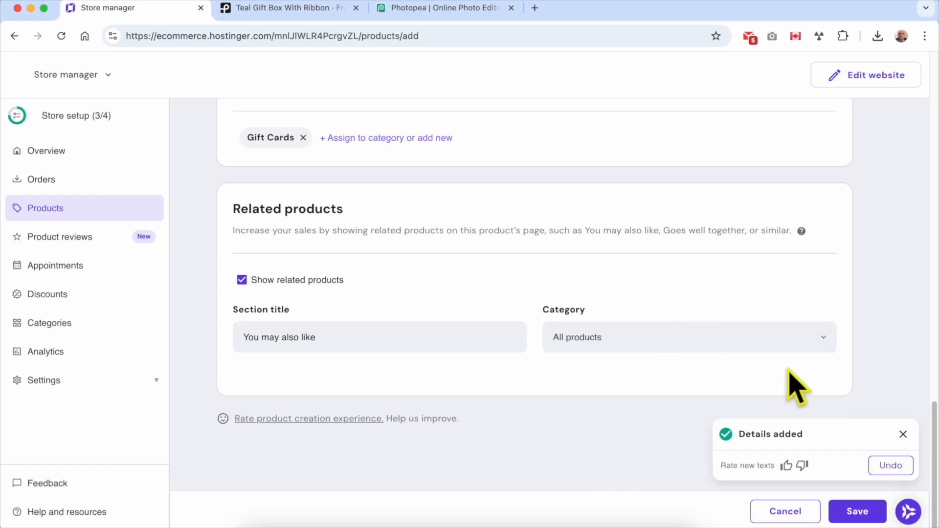
{"action": "left_click", "coordinate": [903, 435]}
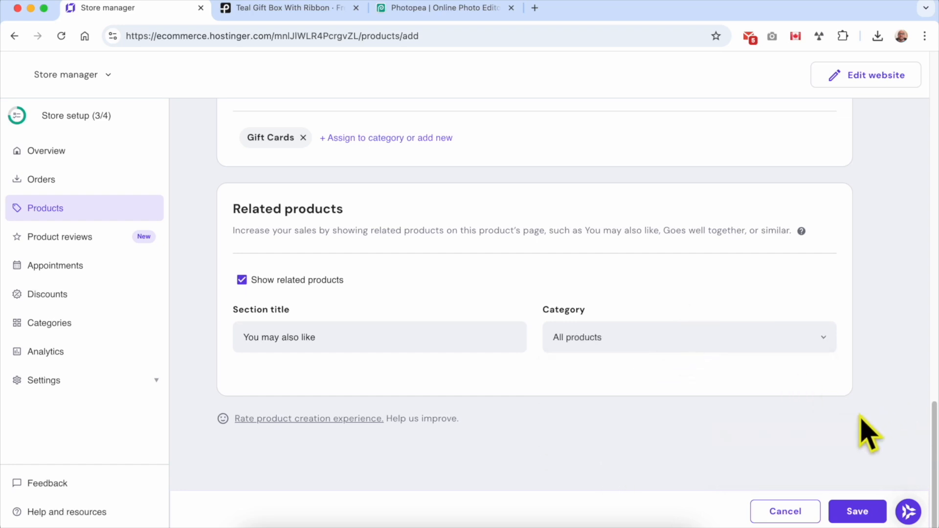
Save the Digital Gift Card, republish benstutorial.com with Update website, and view the live site.
{"action": "left_click", "coordinate": [863, 504]}
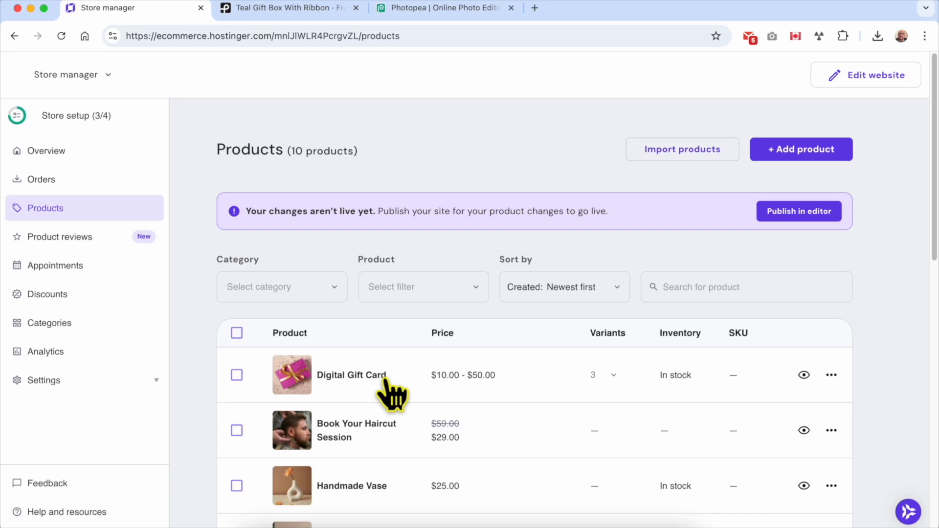
{"action": "left_click", "coordinate": [835, 75]}
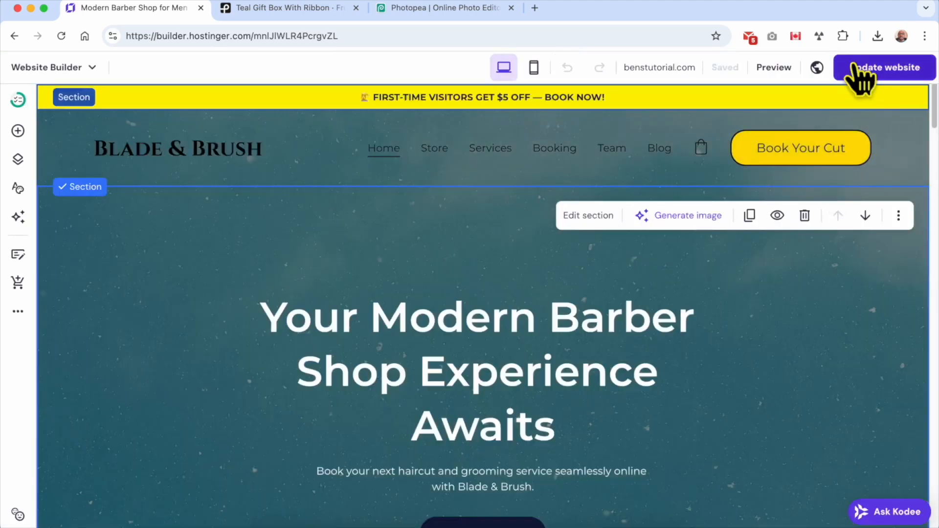
{"action": "left_click", "coordinate": [910, 69]}
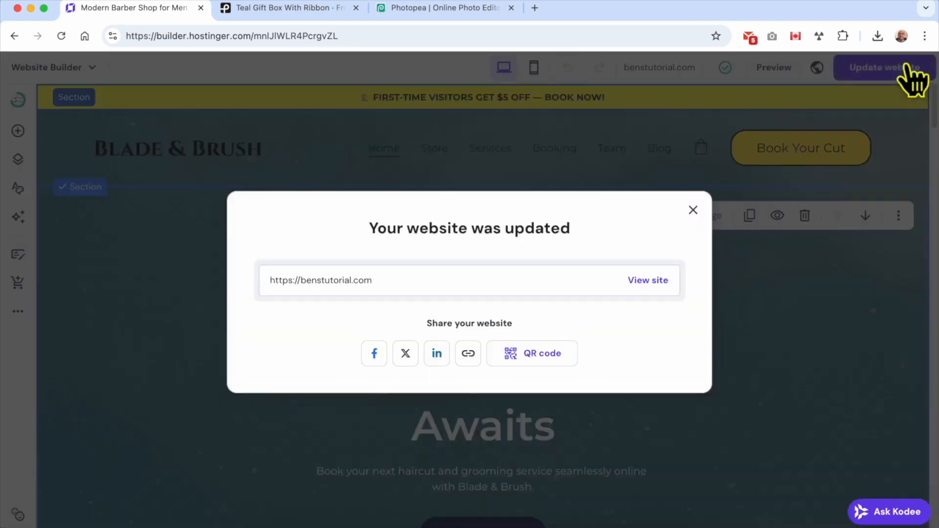
{"action": "left_click", "coordinate": [653, 283]}
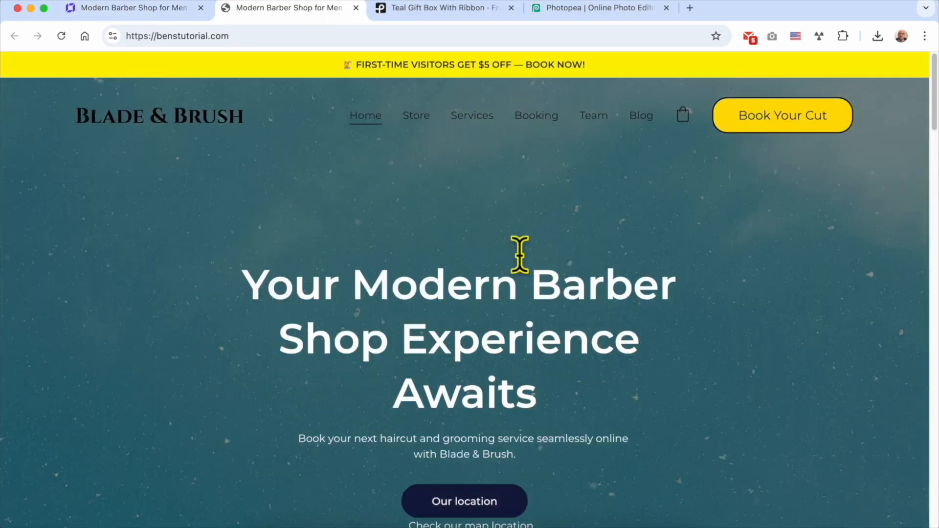
Open the live Digital Gift Card page from Store and select its title and subtitle.
{"action": "left_click", "coordinate": [416, 118]}
{"action": "scroll", "coordinate": [362, 288], "scroll_direction": "down", "scroll_amount": 4}
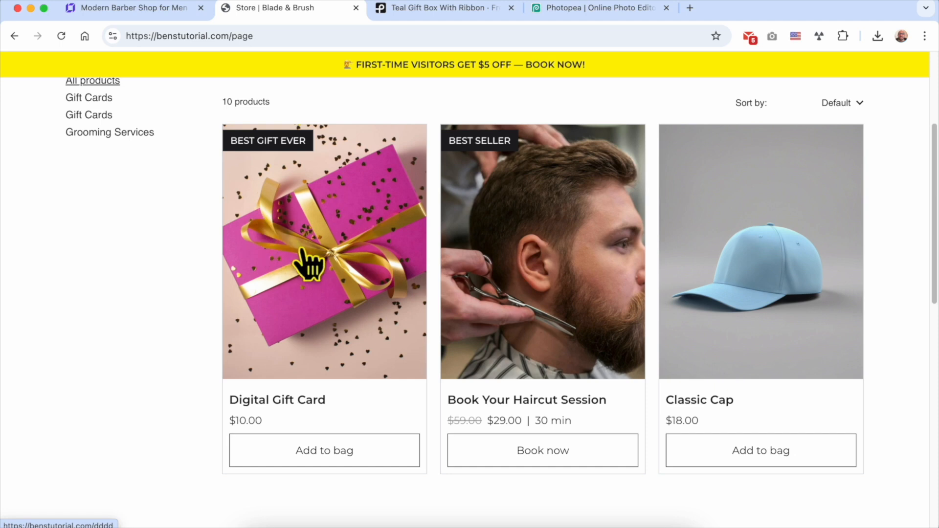
{"action": "scroll", "coordinate": [310, 262], "scroll_direction": "up", "scroll_amount": 1}
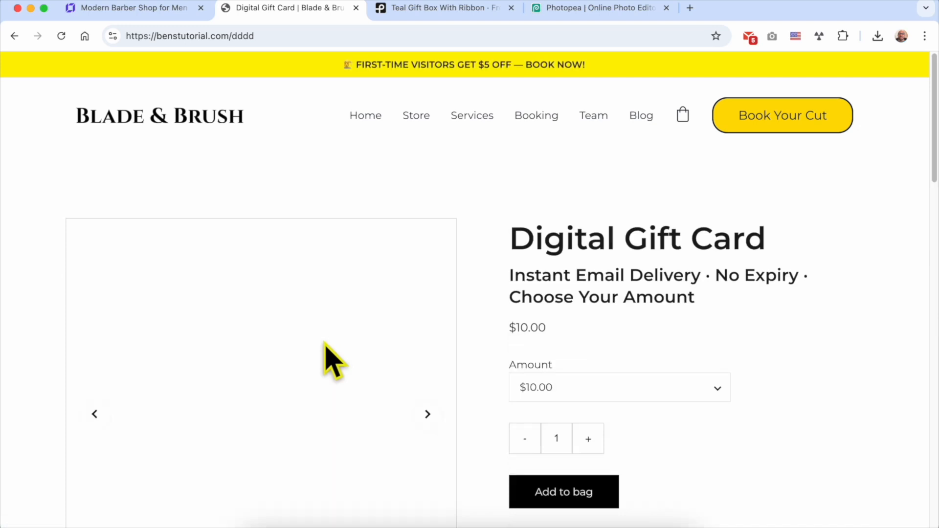
{"action": "triple_click", "coordinate": [592, 230]}
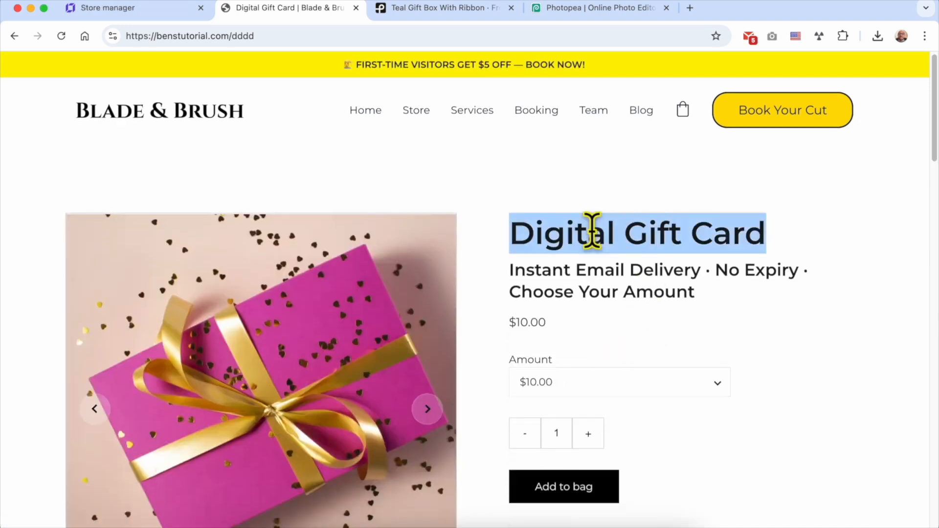
{"action": "double_click", "coordinate": [600, 234]}
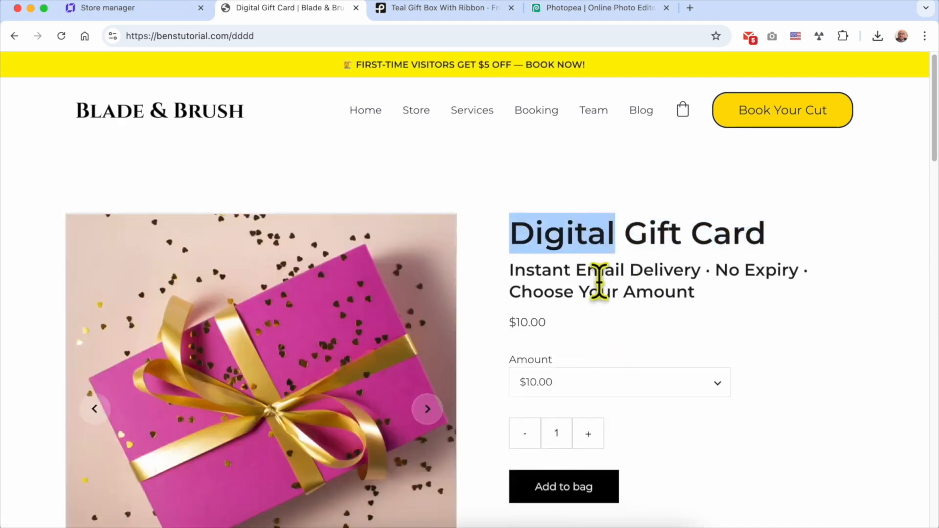
{"action": "triple_click", "coordinate": [600, 281]}
Compare the live subtitle with the one in the product editor, then return to the storefront.
{"action": "left_click", "coordinate": [181, 8]}
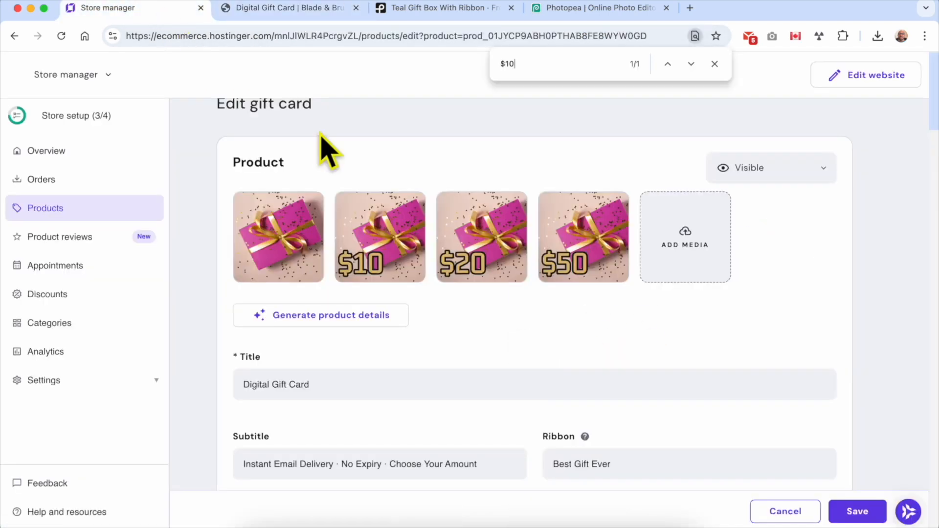
{"action": "scroll", "coordinate": [440, 397], "scroll_direction": "down", "scroll_amount": 3}
{"action": "triple_click", "coordinate": [315, 345]}
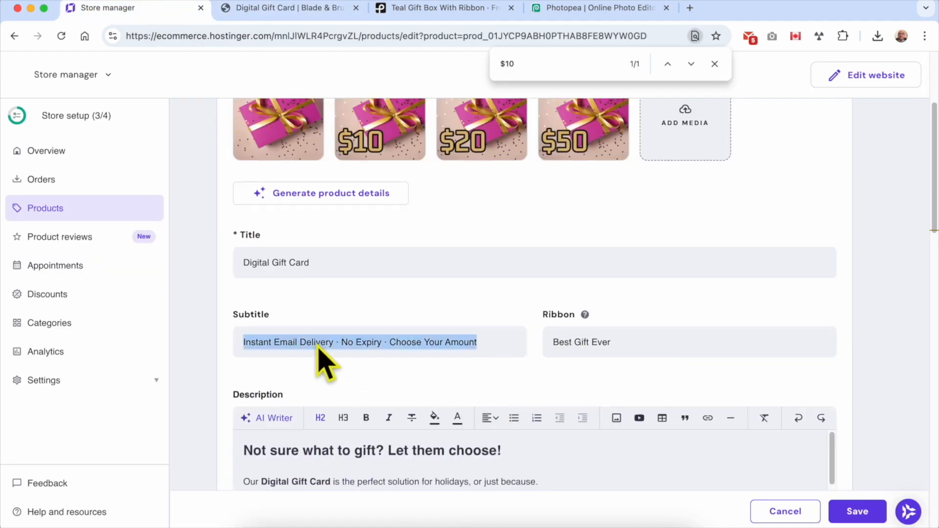
{"action": "left_click", "coordinate": [264, 9]}
{"action": "left_click", "coordinate": [603, 290]}
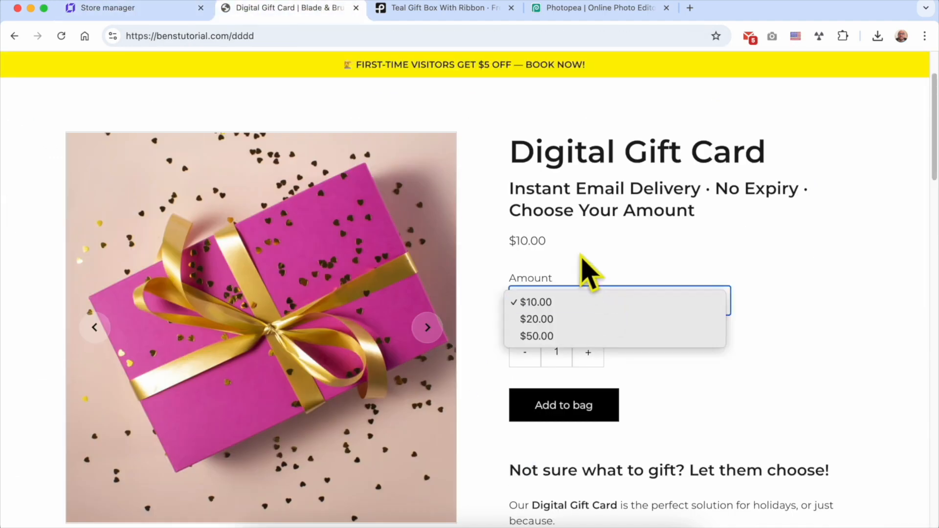
{"action": "left_click", "coordinate": [563, 323]}
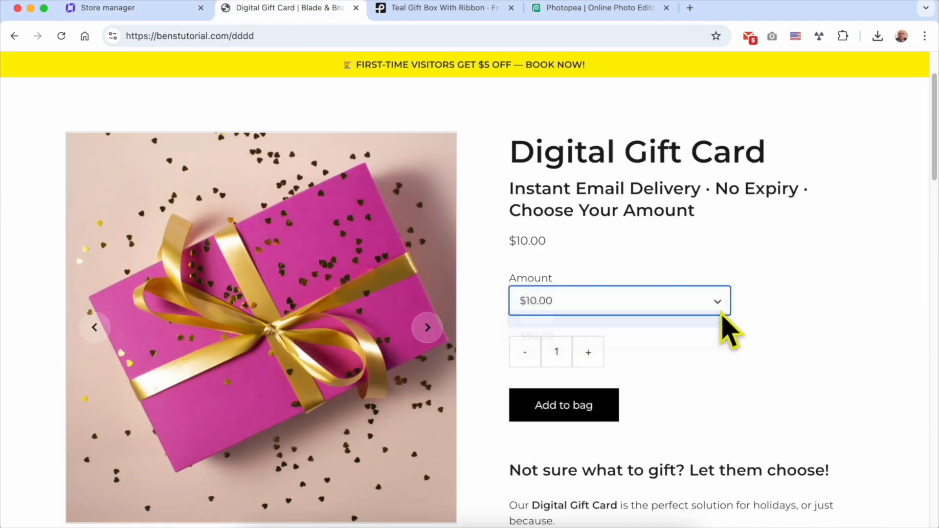
{"action": "left_click", "coordinate": [812, 300]}
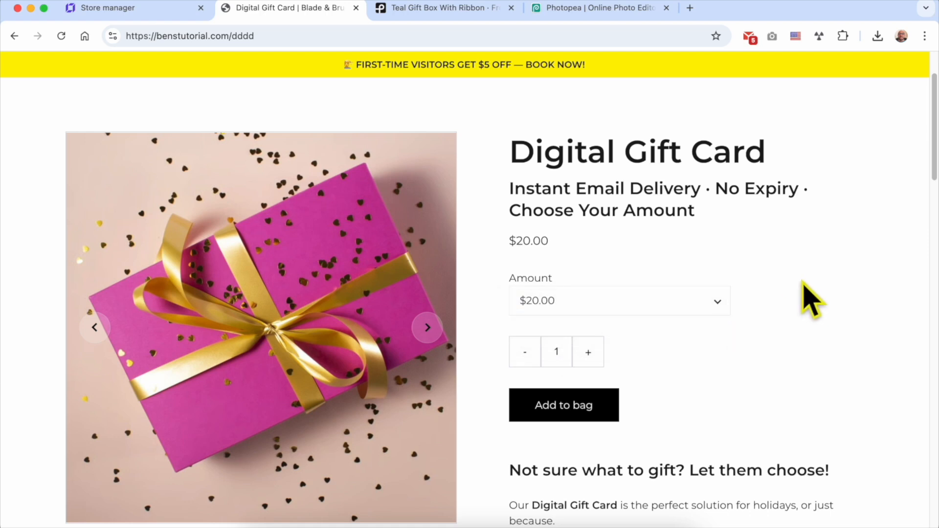
{"action": "left_click", "coordinate": [577, 301]}
{"action": "left_click", "coordinate": [576, 319]}
{"action": "left_click", "coordinate": [616, 308]}
{"action": "left_click", "coordinate": [573, 320]}
{"action": "left_click", "coordinate": [595, 301]}
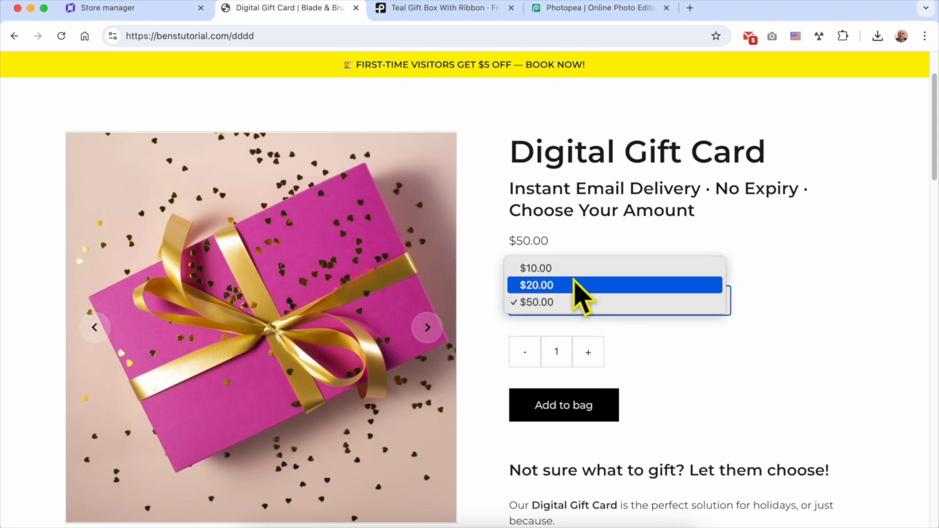
{"action": "left_click", "coordinate": [591, 268]}
{"action": "scroll", "coordinate": [773, 348], "scroll_direction": "down", "scroll_amount": 2}
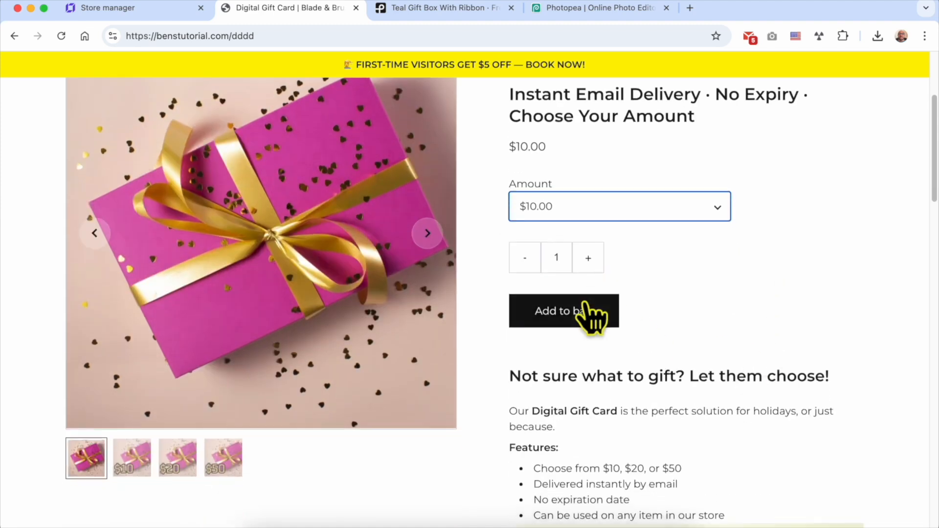
{"action": "scroll", "coordinate": [734, 346], "scroll_direction": "down", "scroll_amount": 4}
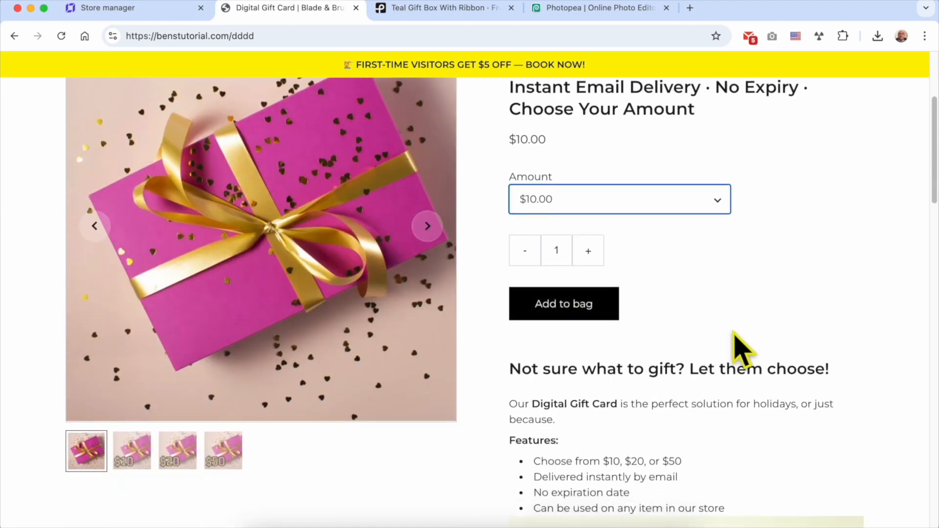
{"action": "triple_click", "coordinate": [614, 190]}
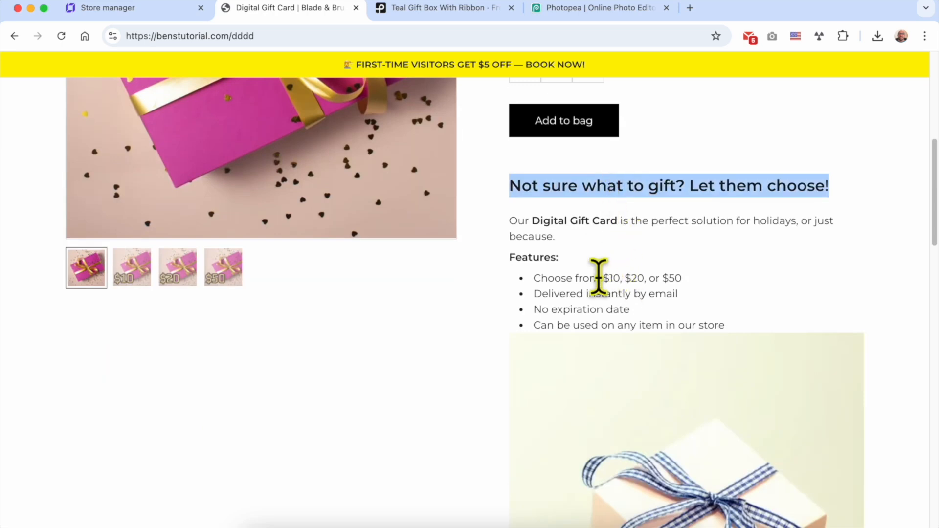
{"action": "left_click", "coordinate": [751, 327], "text": "shift"}
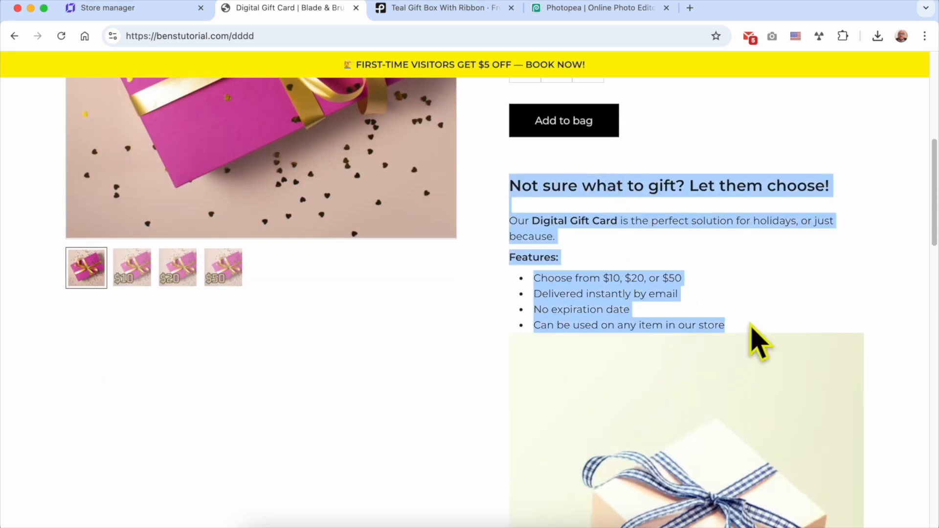
{"action": "scroll", "coordinate": [763, 318], "scroll_direction": "down", "scroll_amount": 4}
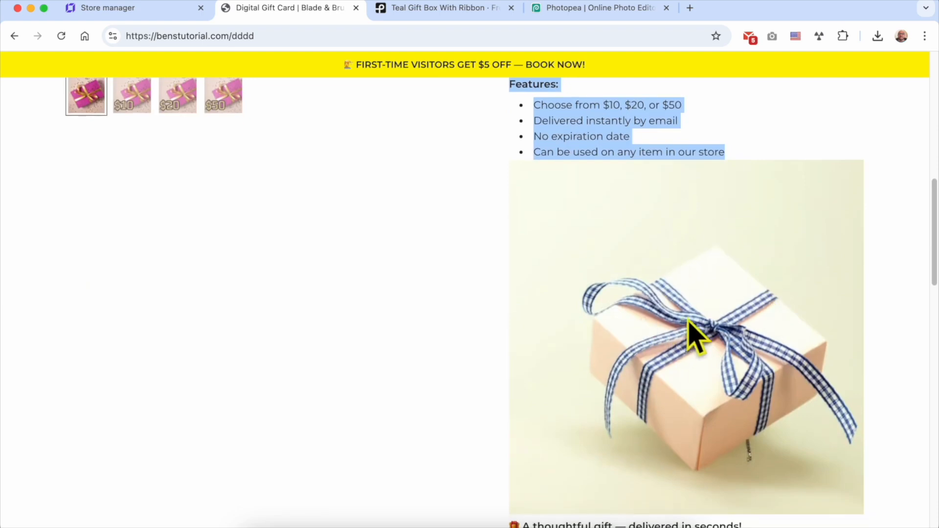
{"action": "scroll", "coordinate": [690, 324], "scroll_direction": "down", "scroll_amount": 1}
{"action": "scroll", "coordinate": [688, 322], "scroll_direction": "down", "scroll_amount": 5}
{"action": "scroll", "coordinate": [660, 382], "scroll_direction": "down", "scroll_amount": 5}
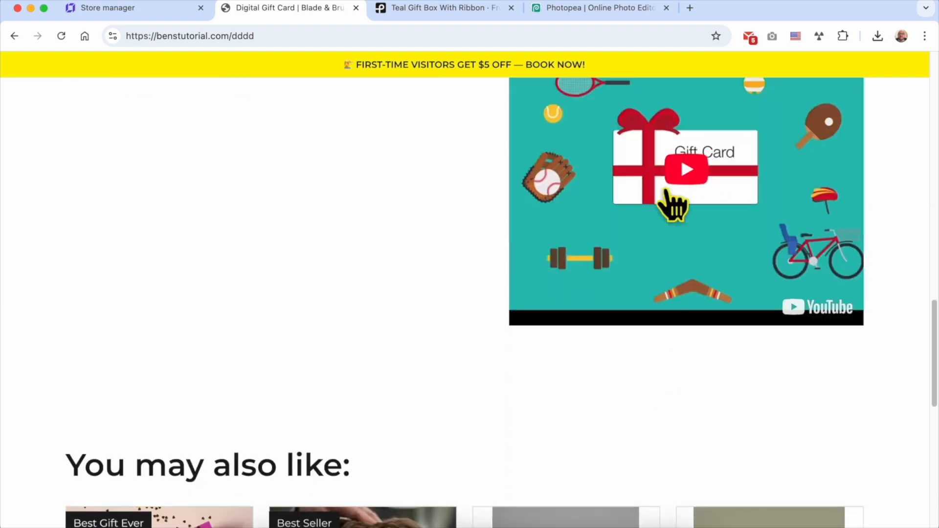
{"action": "scroll", "coordinate": [680, 267], "scroll_direction": "up", "scroll_amount": 15}
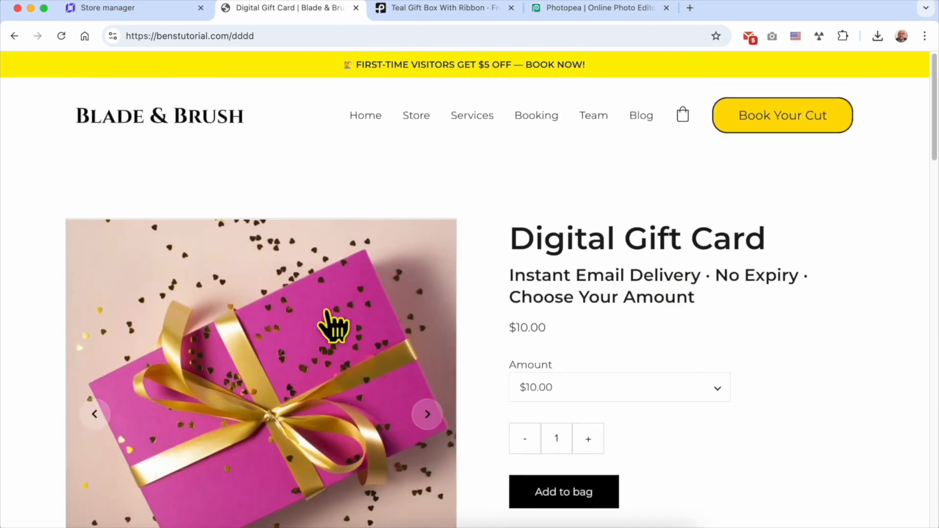
{"action": "scroll", "coordinate": [336, 324], "scroll_direction": "down", "scroll_amount": 4}
{"action": "scroll", "coordinate": [336, 325], "scroll_direction": "up", "scroll_amount": 1}
{"action": "scroll", "coordinate": [437, 281], "scroll_direction": "up", "scroll_amount": 1}
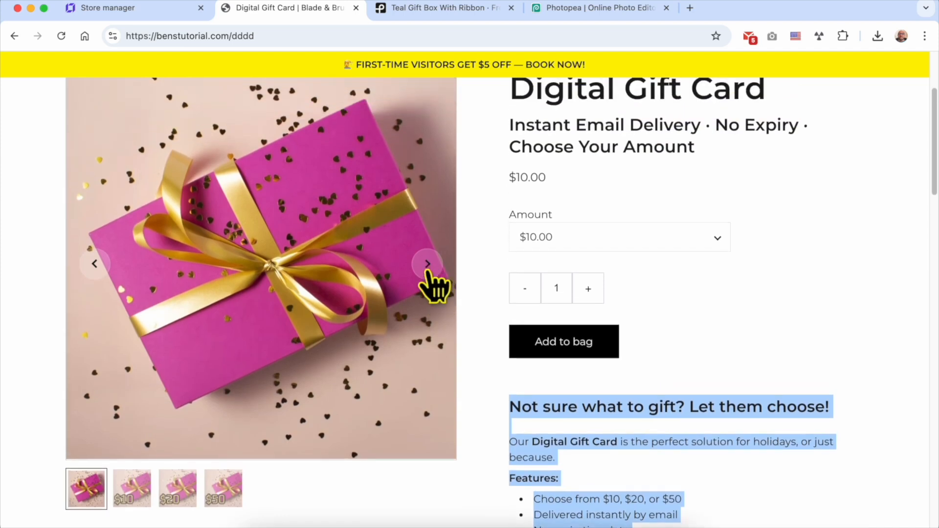
{"action": "left_click", "coordinate": [427, 265]}
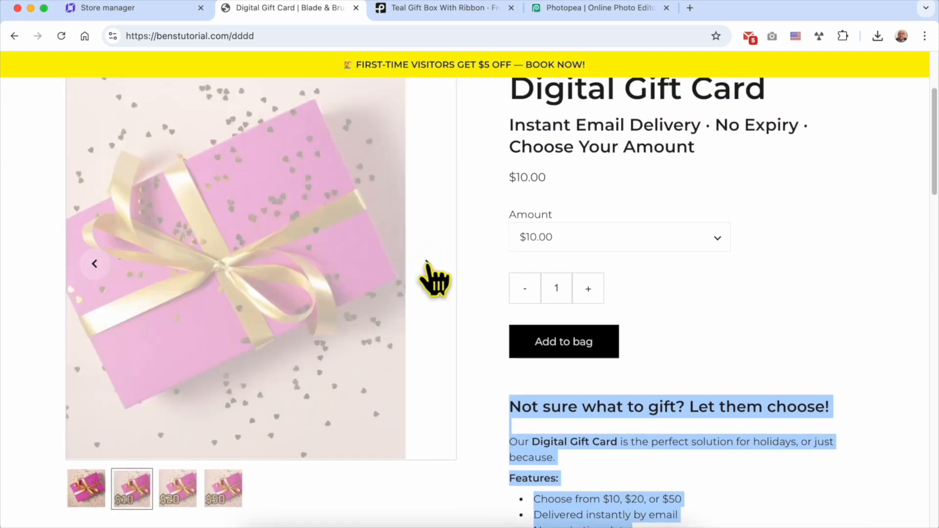
{"action": "left_click", "coordinate": [428, 266]}
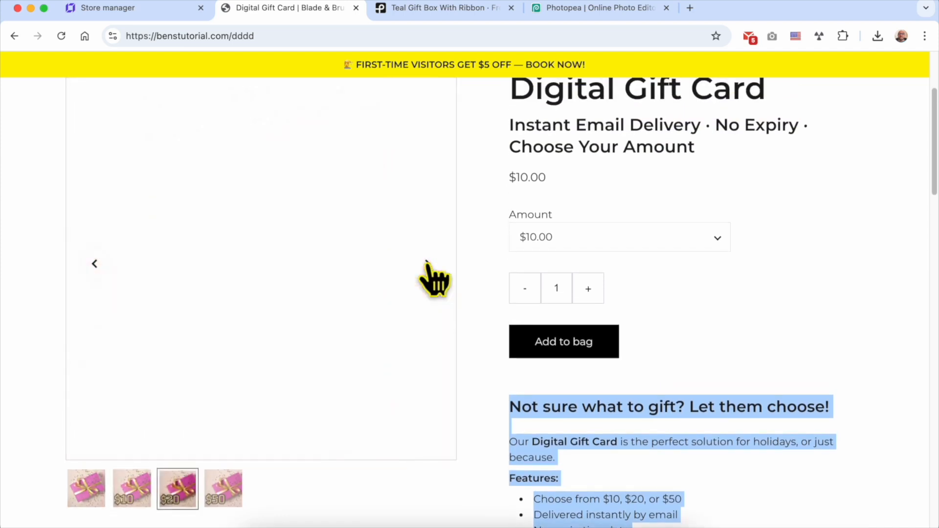
{"action": "left_click", "coordinate": [428, 266]}
{"action": "left_click", "coordinate": [427, 265]}
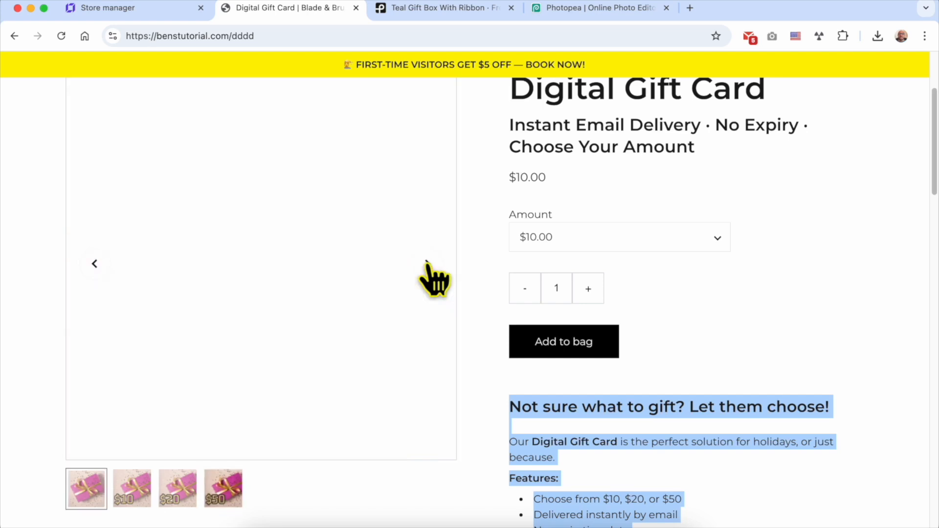
{"action": "left_click", "coordinate": [428, 266]}
{"action": "left_click", "coordinate": [428, 266]}
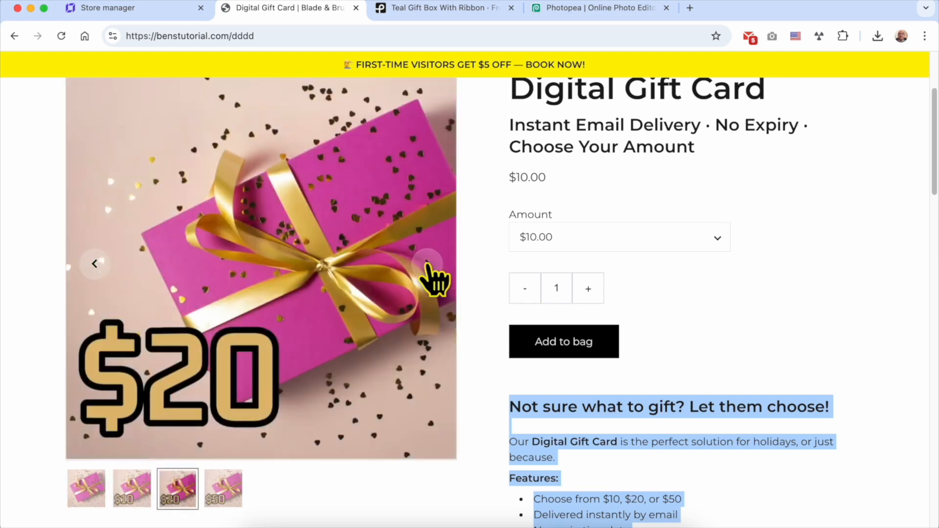
{"action": "left_click", "coordinate": [428, 265]}
{"action": "left_click", "coordinate": [428, 266]}
{"action": "scroll", "coordinate": [566, 278], "scroll_direction": "down", "scroll_amount": 3}
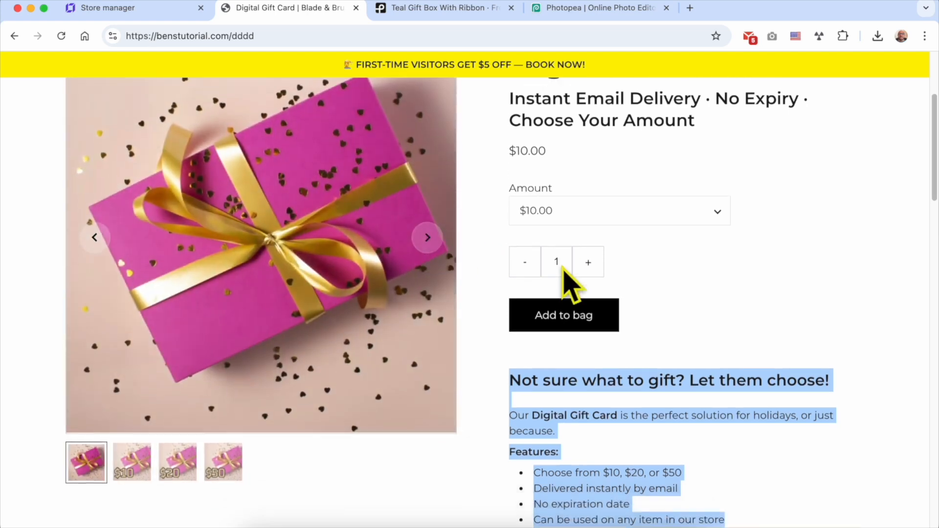
{"action": "scroll", "coordinate": [562, 274], "scroll_direction": "down", "scroll_amount": 20}
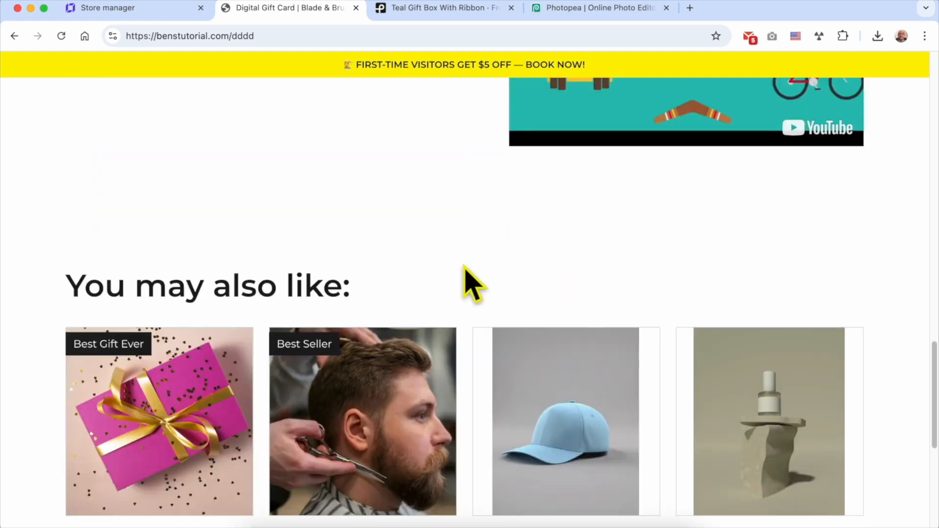
{"action": "scroll", "coordinate": [370, 268], "scroll_direction": "down", "scroll_amount": 4}
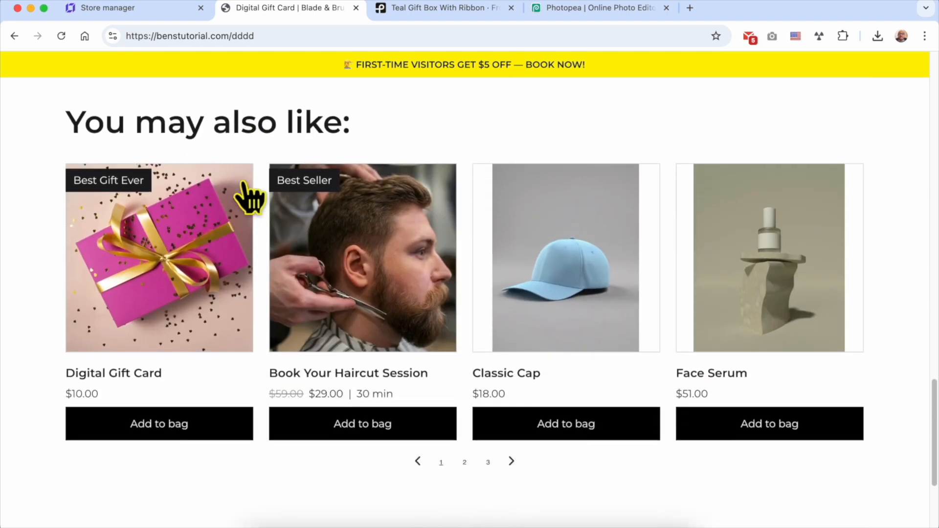
{"action": "triple_click", "coordinate": [243, 108]}
{"action": "triple_click", "coordinate": [112, 130]}
{"action": "left_click", "coordinate": [69, 120]}
{"action": "left_click_drag", "start_coordinate": [69, 120], "coordinate": [355, 122]}
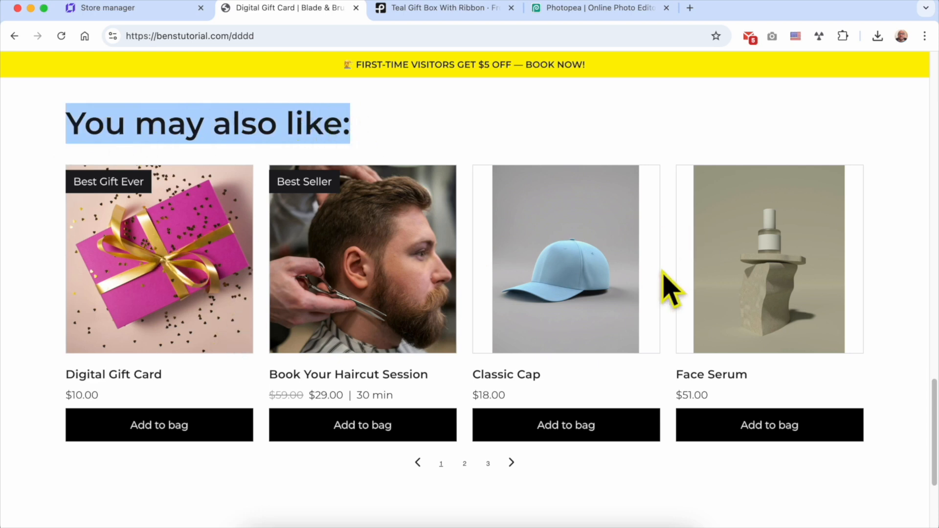
{"action": "scroll", "coordinate": [406, 293], "scroll_direction": "up", "scroll_amount": 20}
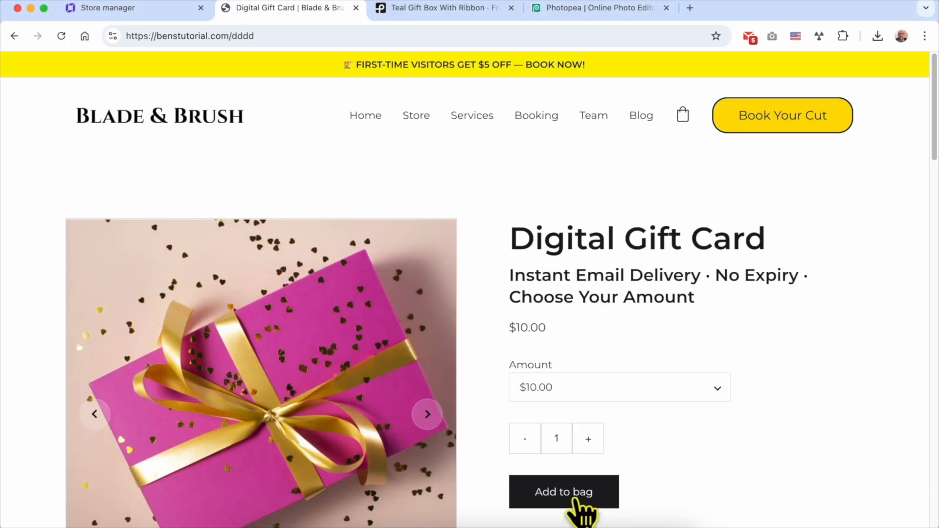
Change the gift card's first amount from $10 to 0.1, save, and return to the store.
{"action": "left_click", "coordinate": [577, 499]}
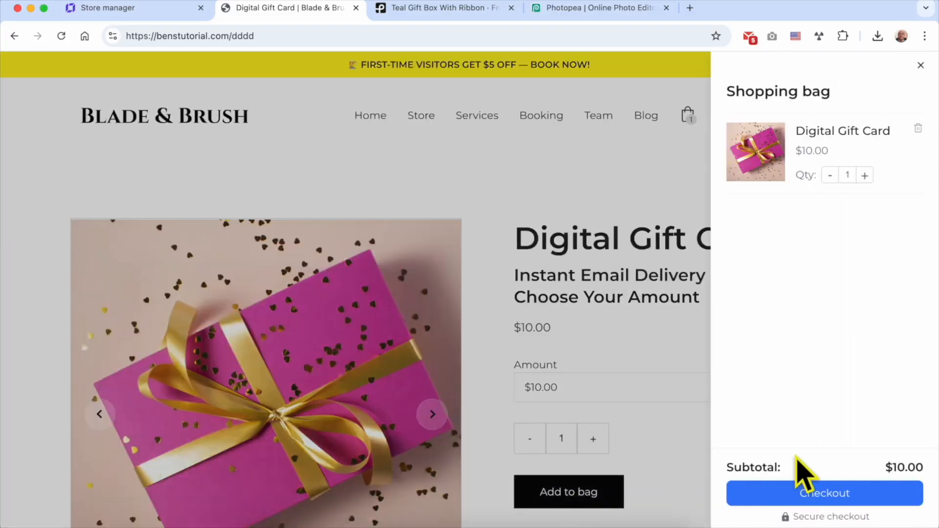
{"action": "left_click", "coordinate": [851, 499]}
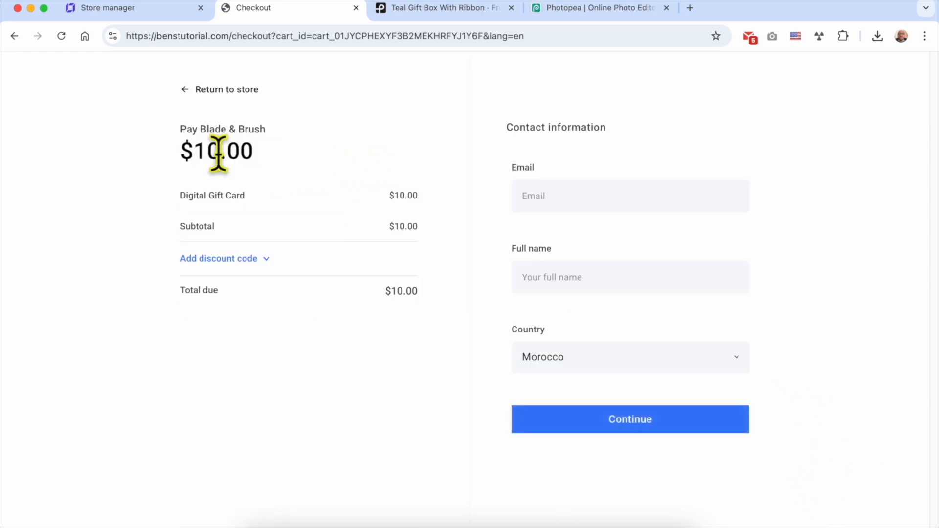
{"action": "left_click", "coordinate": [147, 12]}
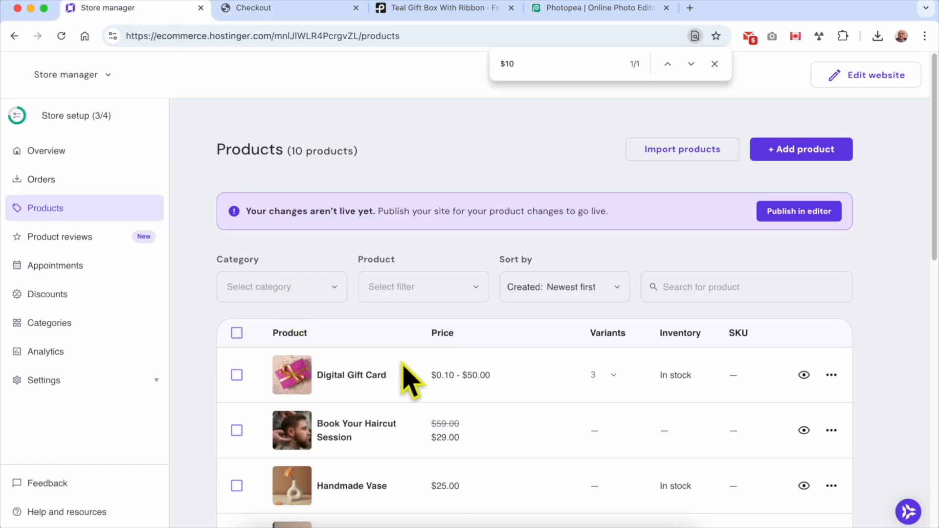
{"action": "left_click", "coordinate": [383, 381]}
{"action": "scroll", "coordinate": [379, 367], "scroll_direction": "down", "scroll_amount": 4}
{"action": "scroll", "coordinate": [191, 386], "scroll_direction": "down", "scroll_amount": 10}
{"action": "double_click", "coordinate": [295, 269]}
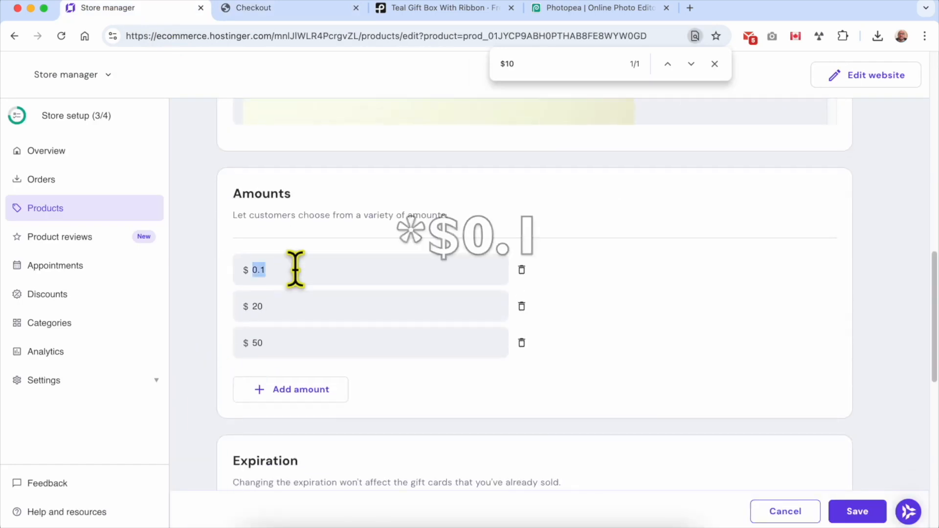
{"action": "left_click", "coordinate": [857, 512]}
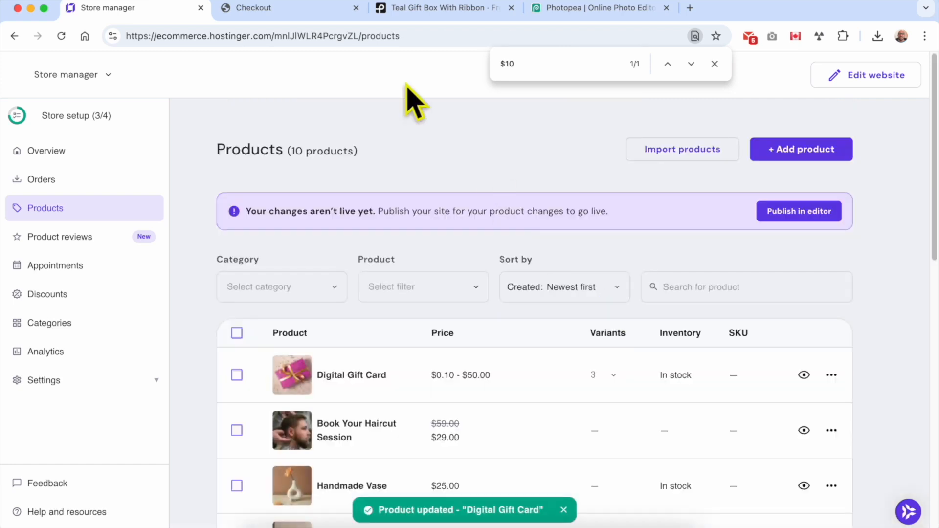
{"action": "left_click", "coordinate": [272, 7]}
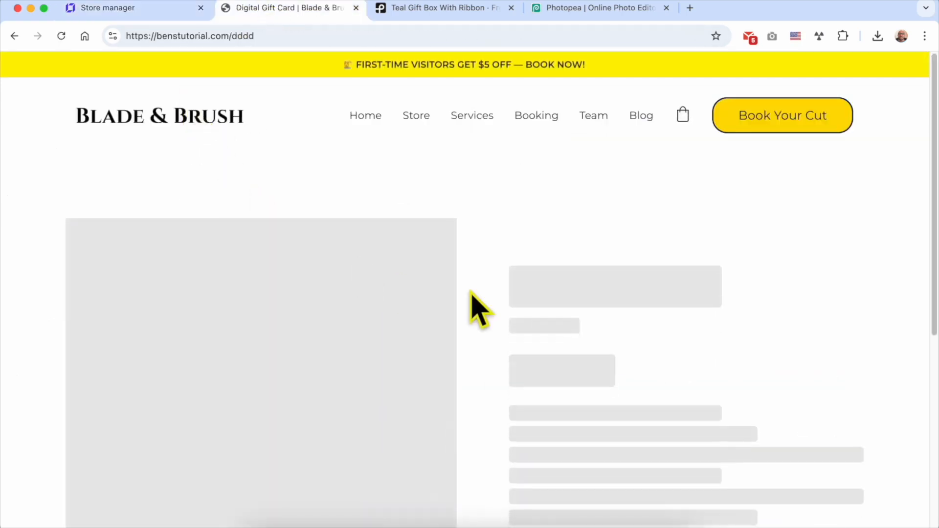
Add the $0.10 Digital Gift Card to the bag and go to checkout.
{"action": "scroll", "coordinate": [481, 308], "scroll_direction": "down", "scroll_amount": 3}
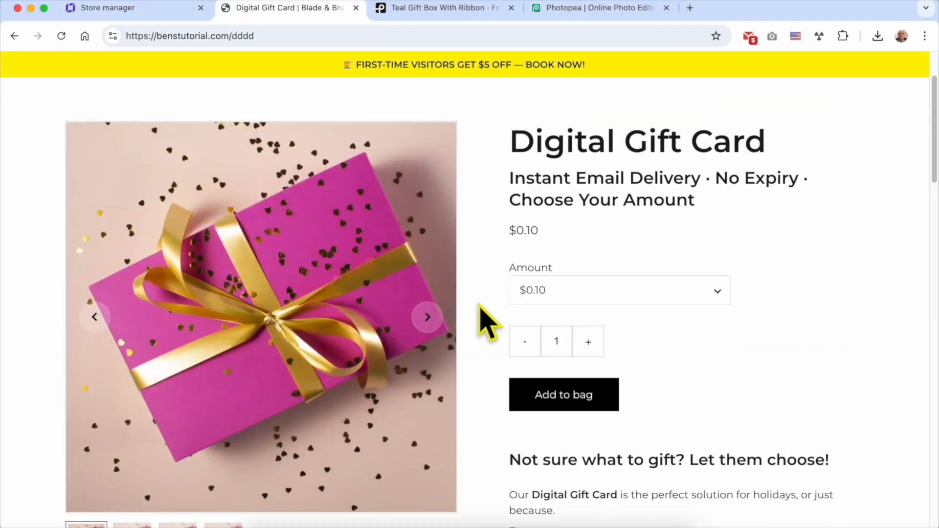
{"action": "left_click", "coordinate": [575, 279]}
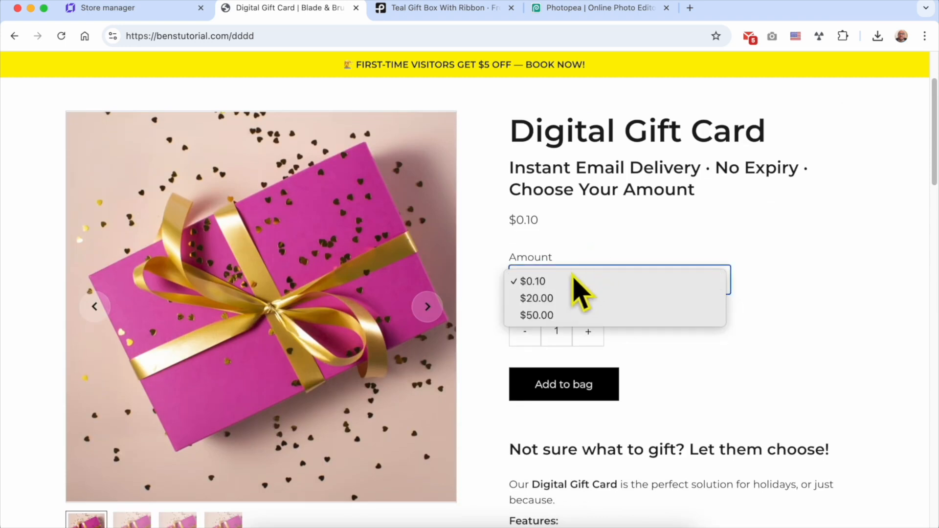
{"action": "left_click", "coordinate": [577, 279]}
{"action": "left_click", "coordinate": [567, 388]}
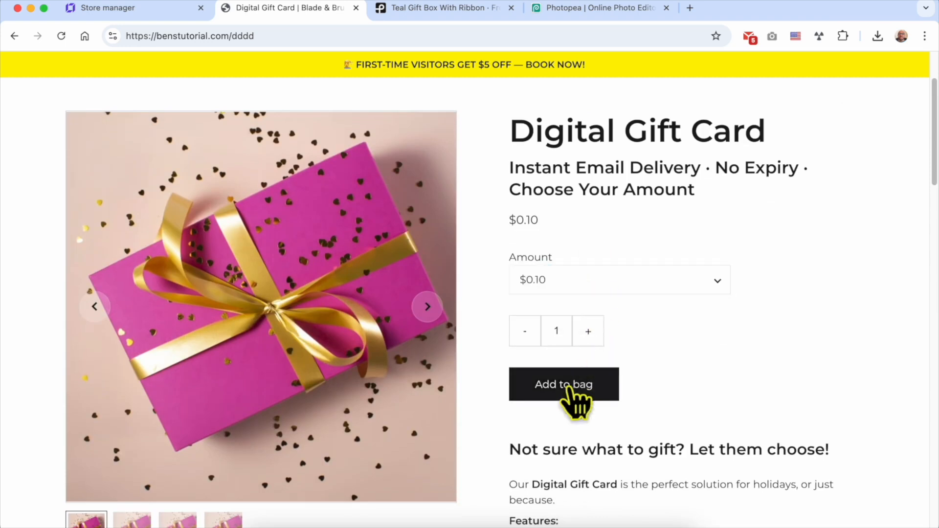
{"action": "left_click", "coordinate": [837, 494]}
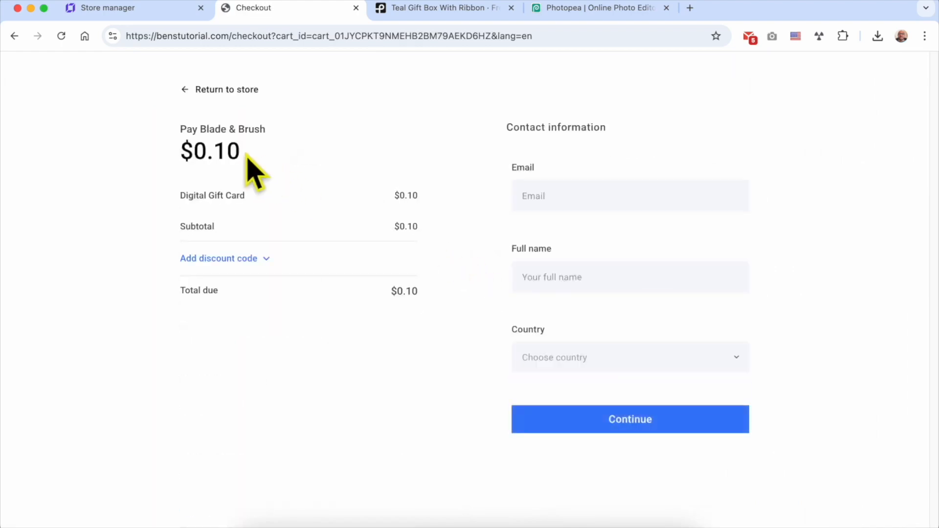
{"action": "double_click", "coordinate": [223, 147]}
{"action": "left_click", "coordinate": [440, 144]}
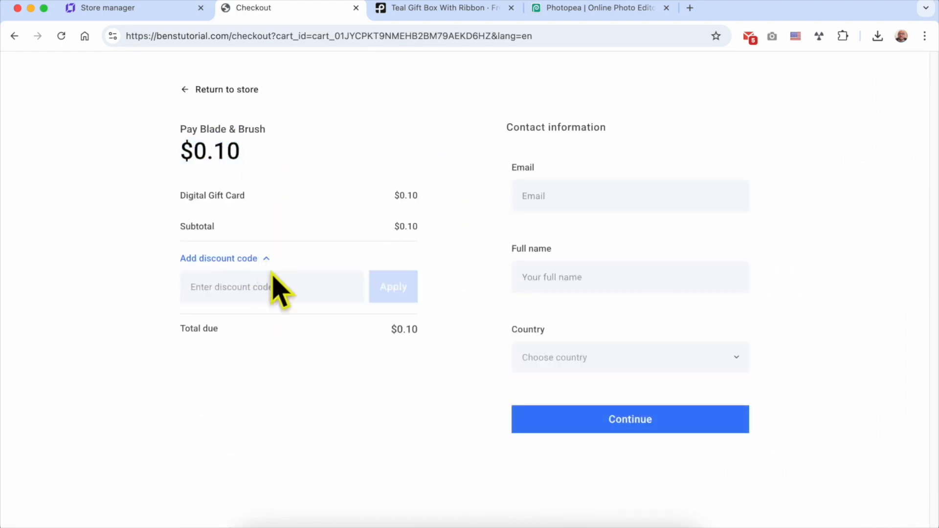
{"action": "left_click", "coordinate": [262, 259]}
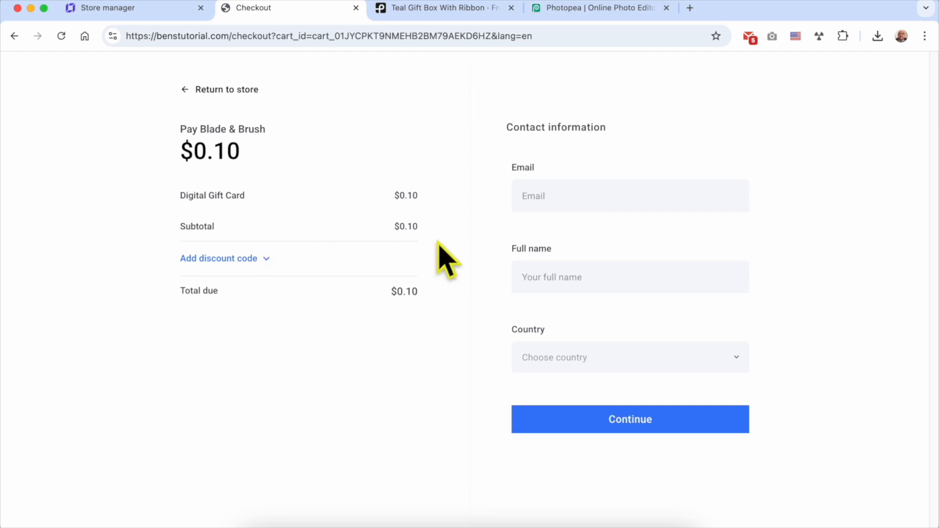
Enter the buyer's email and full name, choose Morocco as country, and continue to payment.
{"action": "left_click", "coordinate": [577, 198]}
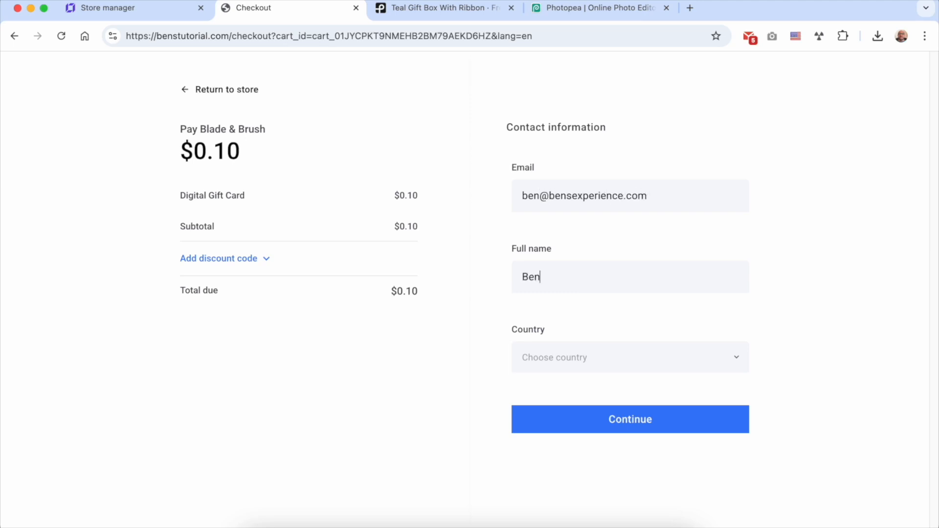
{"action": "type", "text": "moro"}
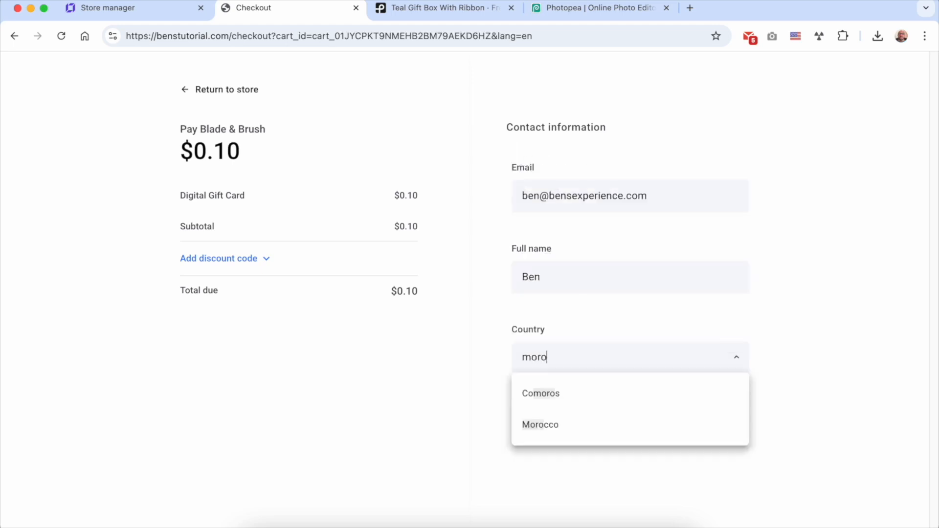
{"action": "left_click", "coordinate": [540, 425]}
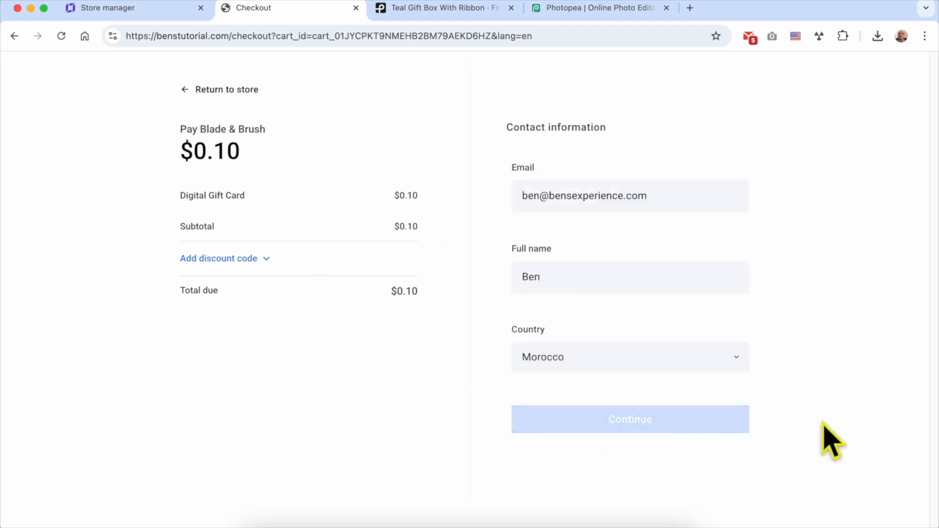
{"action": "left_click", "coordinate": [726, 424]}
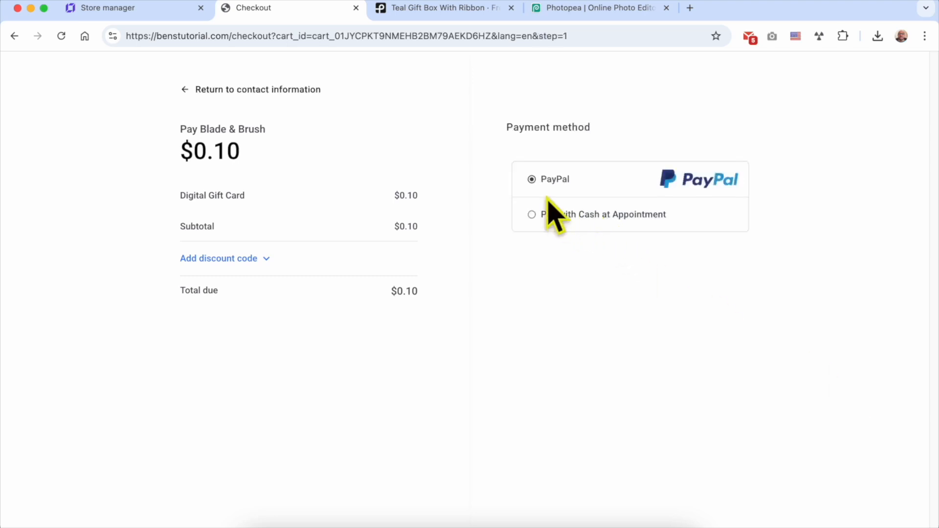
Pay $0.10 with PayPal's Debit or Credit Card option and decline saving the card.
{"action": "left_click", "coordinate": [551, 179]}
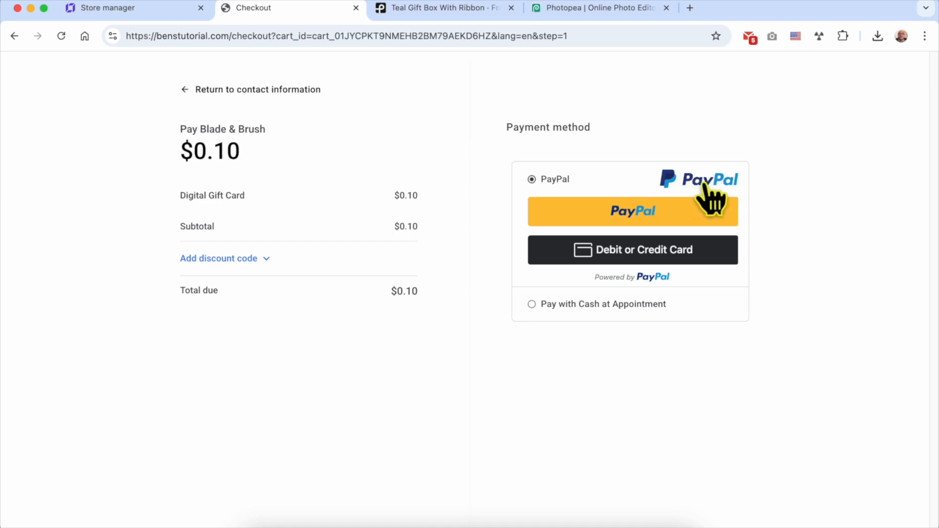
{"action": "left_click", "coordinate": [618, 305]}
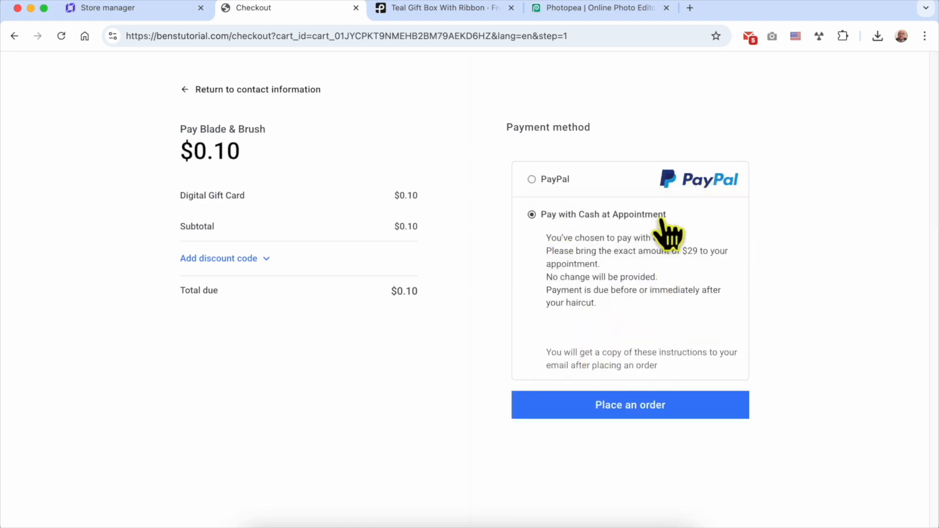
{"action": "left_click", "coordinate": [533, 180]}
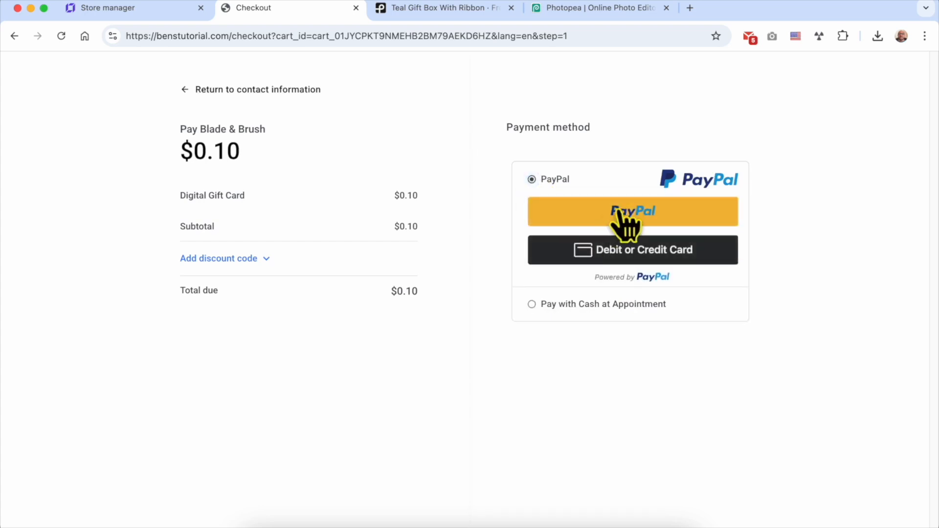
{"action": "left_click", "coordinate": [608, 251]}
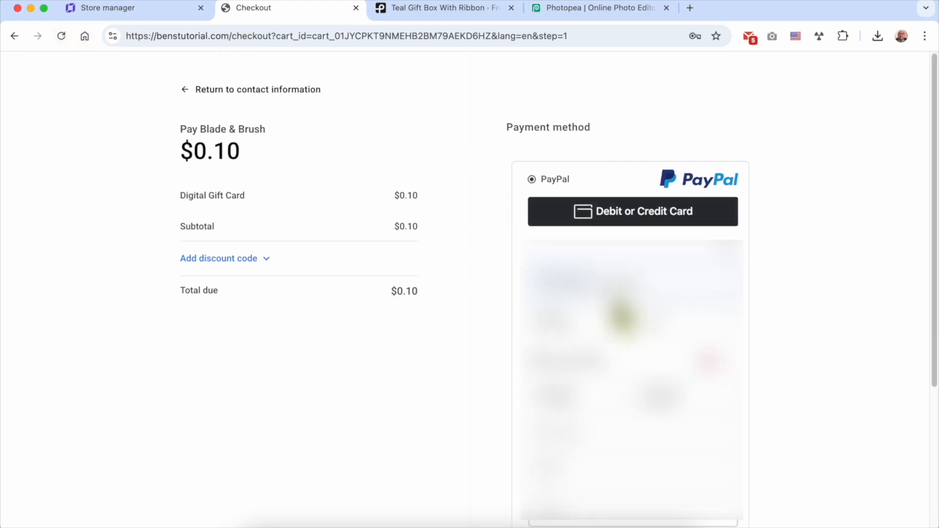
{"action": "scroll", "coordinate": [631, 343], "scroll_direction": "down", "scroll_amount": 1}
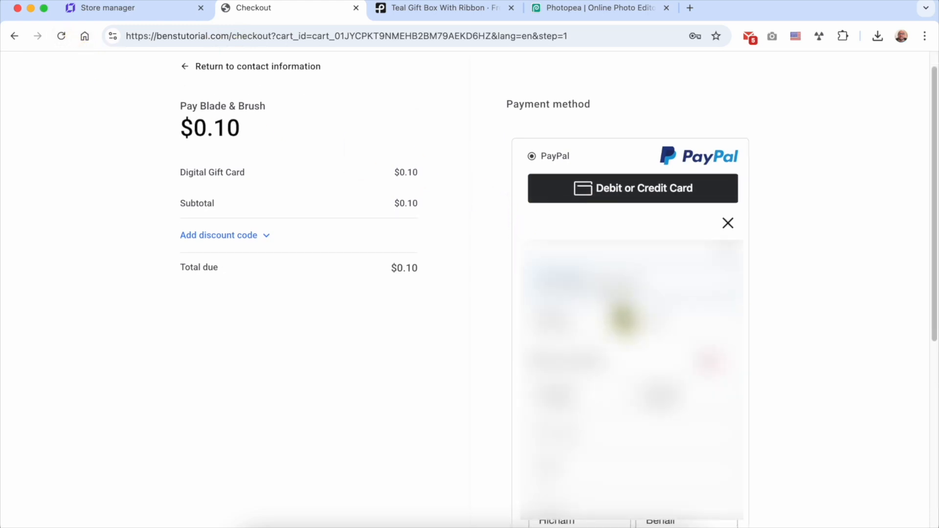
{"action": "scroll", "coordinate": [655, 482], "scroll_direction": "down", "scroll_amount": 15}
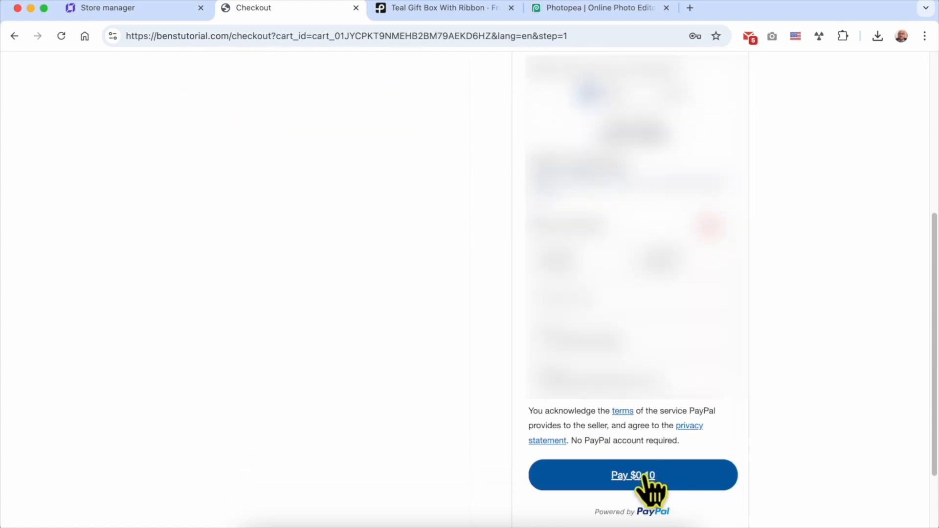
{"action": "left_click", "coordinate": [645, 477]}
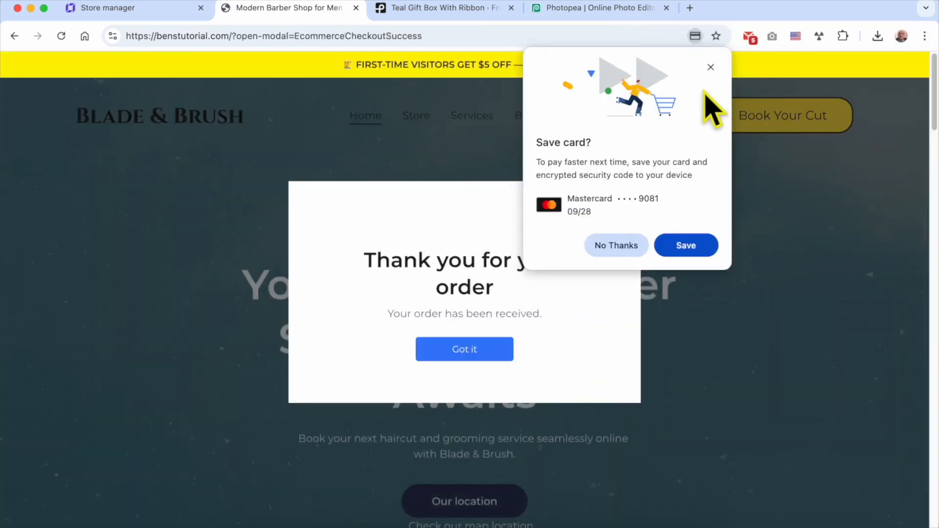
{"action": "left_click", "coordinate": [709, 67]}
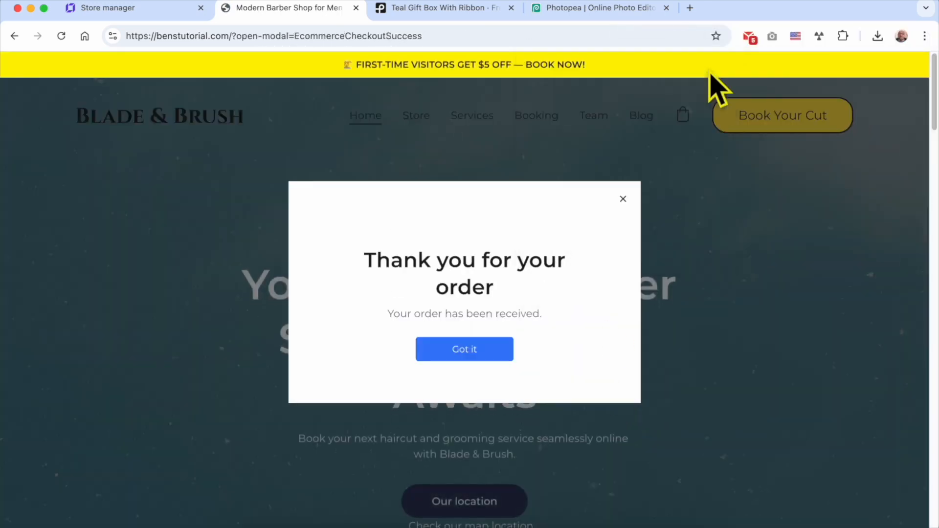
Review the 'Thank you for your order' confirmation and close it.
{"action": "triple_click", "coordinate": [445, 247]}
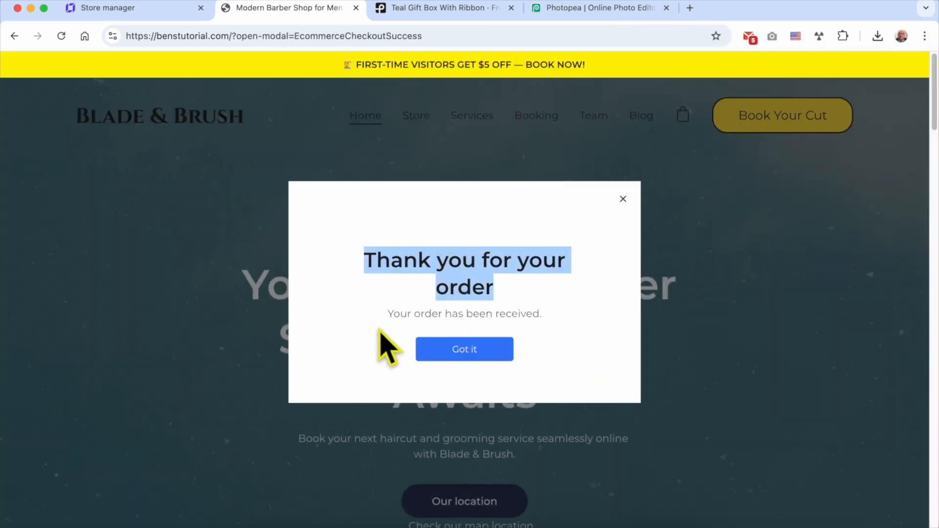
{"action": "left_click_drag", "start_coordinate": [375, 310], "coordinate": [553, 318]}
{"action": "triple_click", "coordinate": [499, 317]}
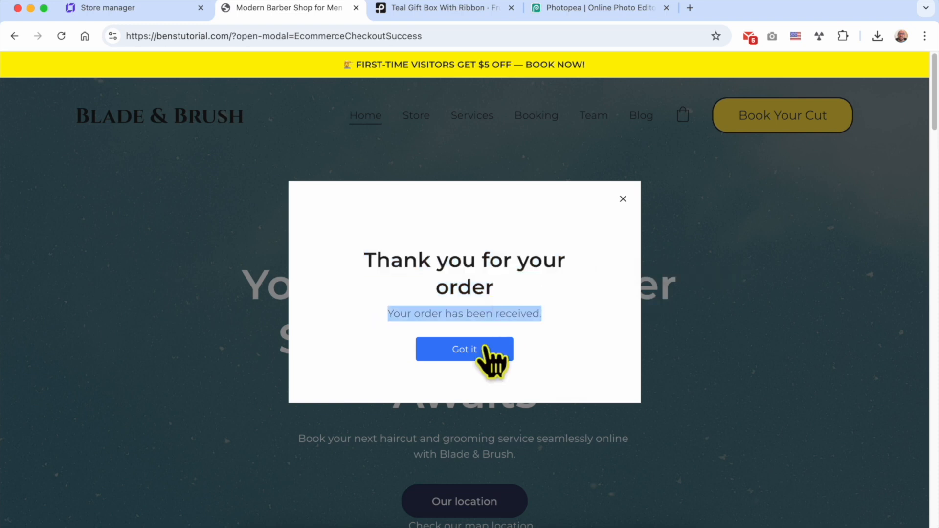
{"action": "left_click", "coordinate": [482, 352]}
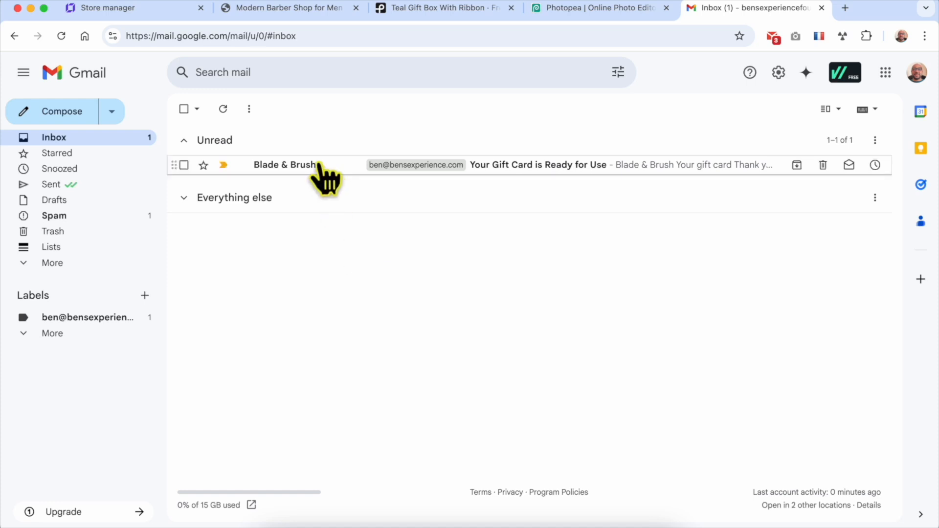
Open the Blade & Brush 'Your Gift Card is Ready for Use' email, read its code, and download the gift card file.
{"action": "mouse_move", "coordinate": [334, 169]}
{"action": "left_click", "coordinate": [572, 167]}
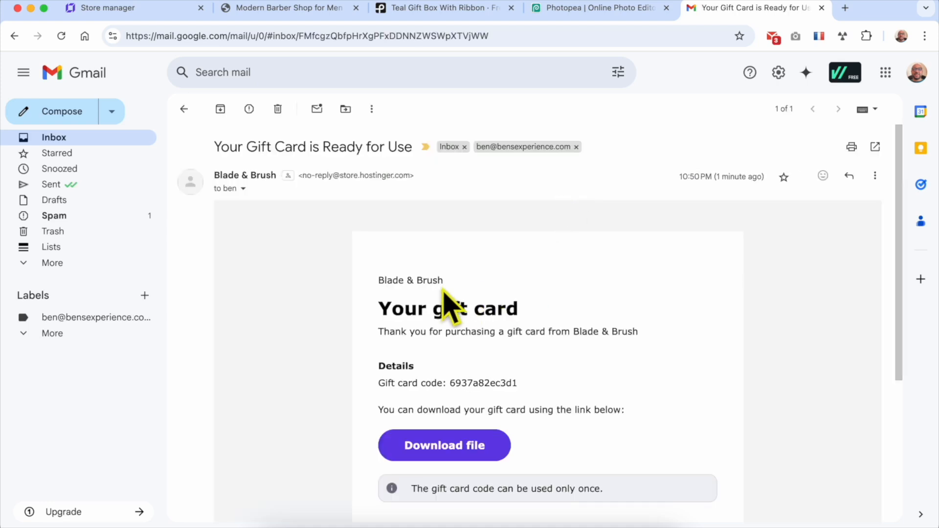
{"action": "triple_click", "coordinate": [420, 283]}
{"action": "scroll", "coordinate": [503, 310], "scroll_direction": "down", "scroll_amount": 2}
{"action": "double_click", "coordinate": [443, 211]}
{"action": "triple_click", "coordinate": [470, 232]}
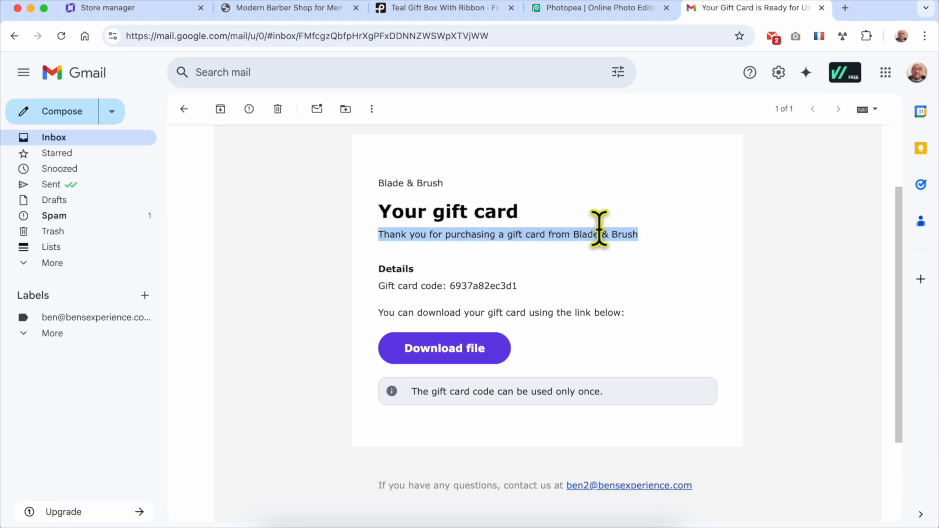
{"action": "left_click", "coordinate": [391, 270]}
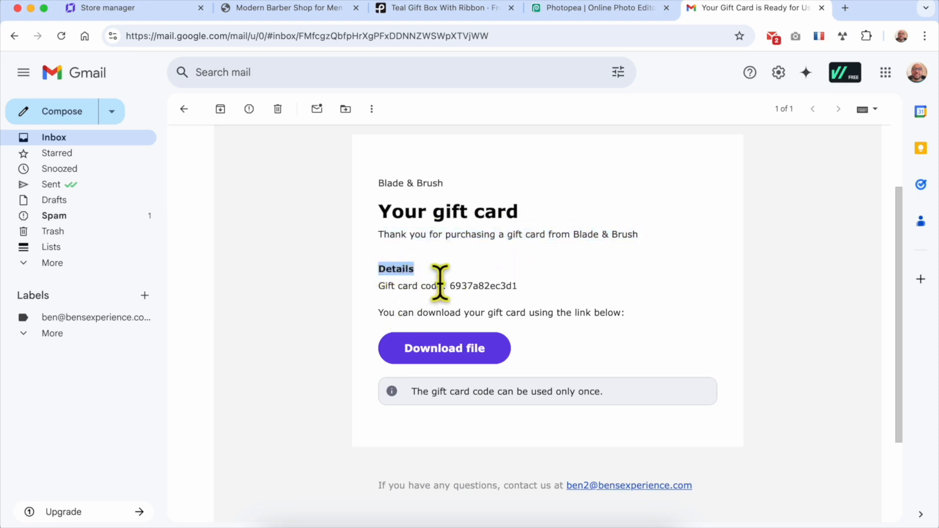
{"action": "double_click", "coordinate": [460, 284]}
{"action": "left_click", "coordinate": [583, 285]}
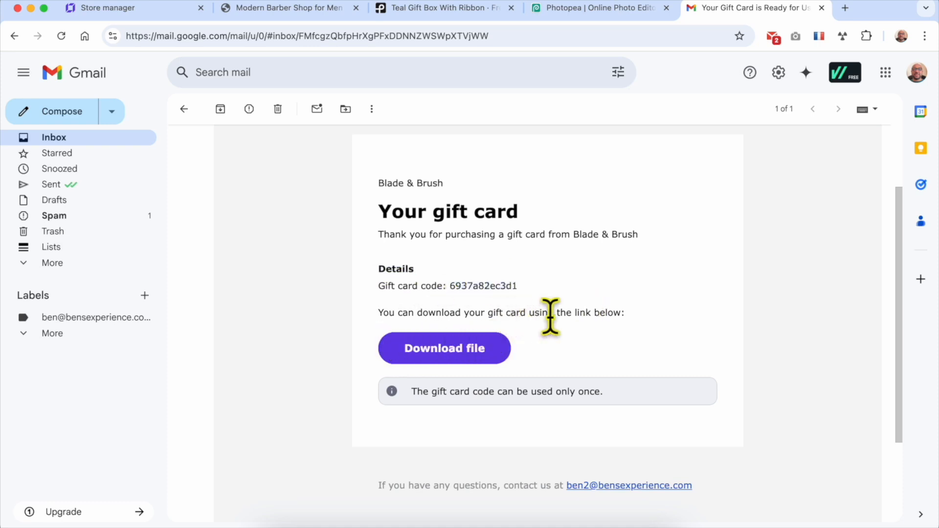
{"action": "left_click", "coordinate": [444, 362]}
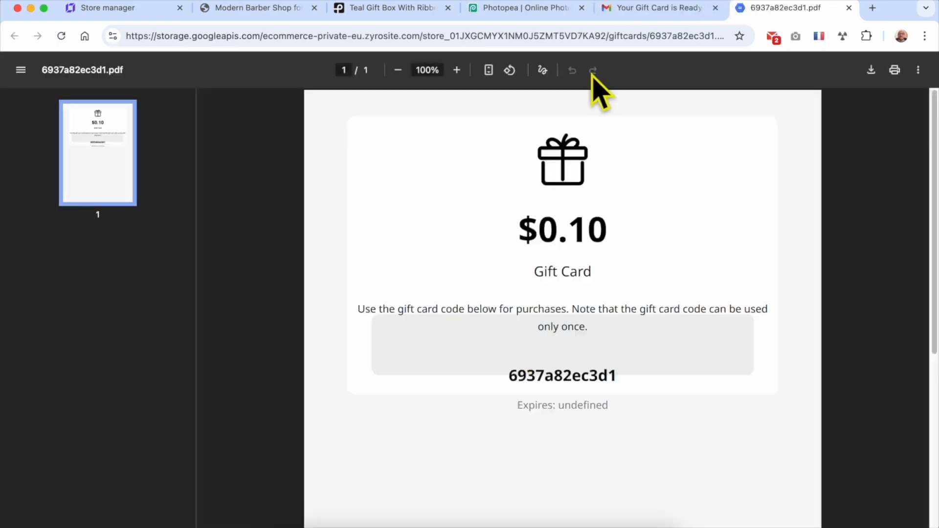
Back in the gift card email, check the note that the code works only once.
{"action": "left_click", "coordinate": [617, 11]}
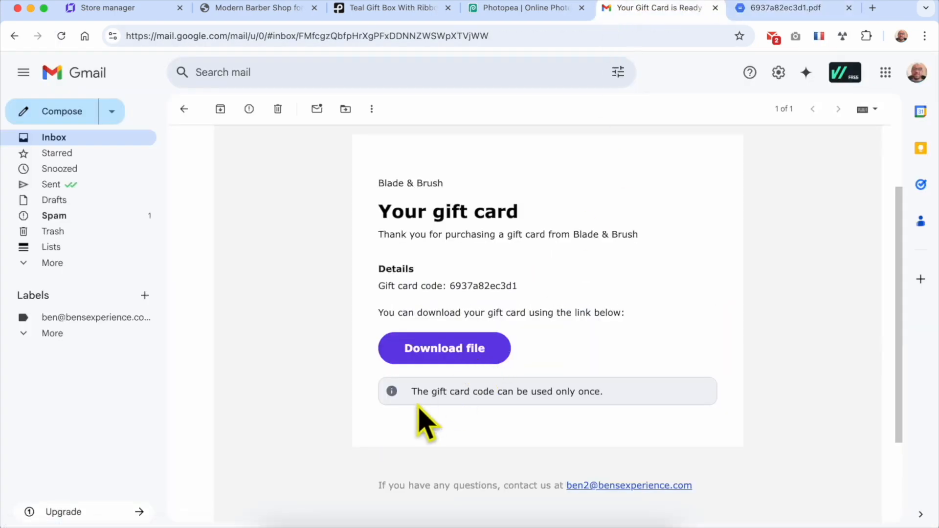
{"action": "left_click_drag", "start_coordinate": [412, 391], "coordinate": [612, 405]}
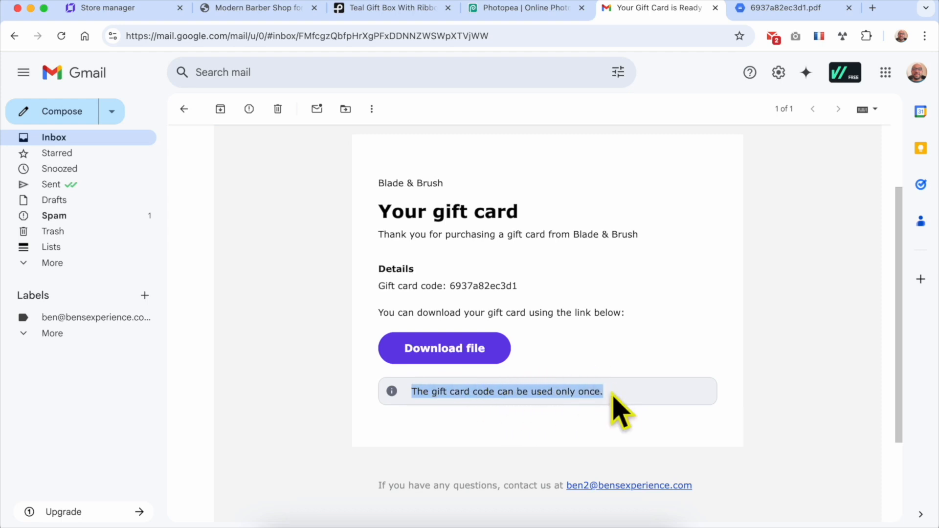
{"action": "left_click", "coordinate": [626, 398]}
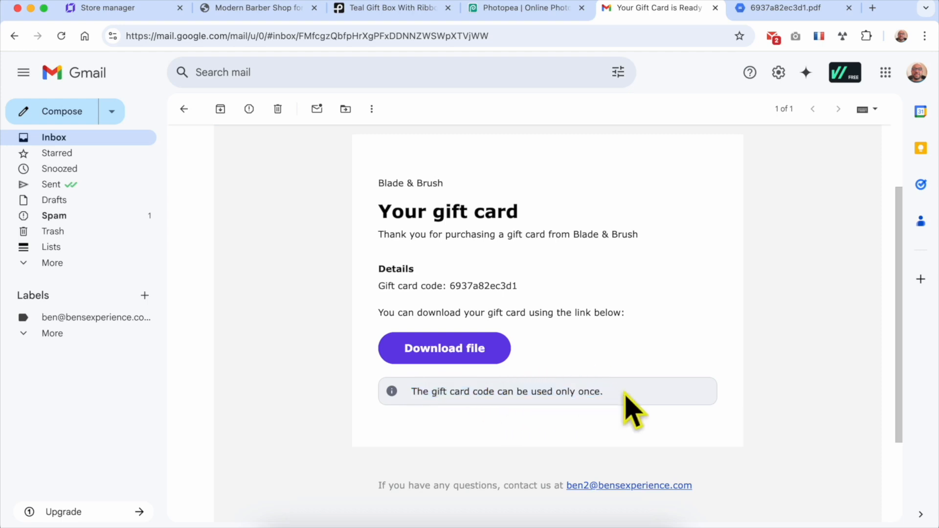
View the gift card PDF showing the $0.10 value, Gift Card label and single-use code.
{"action": "left_click", "coordinate": [769, 12]}
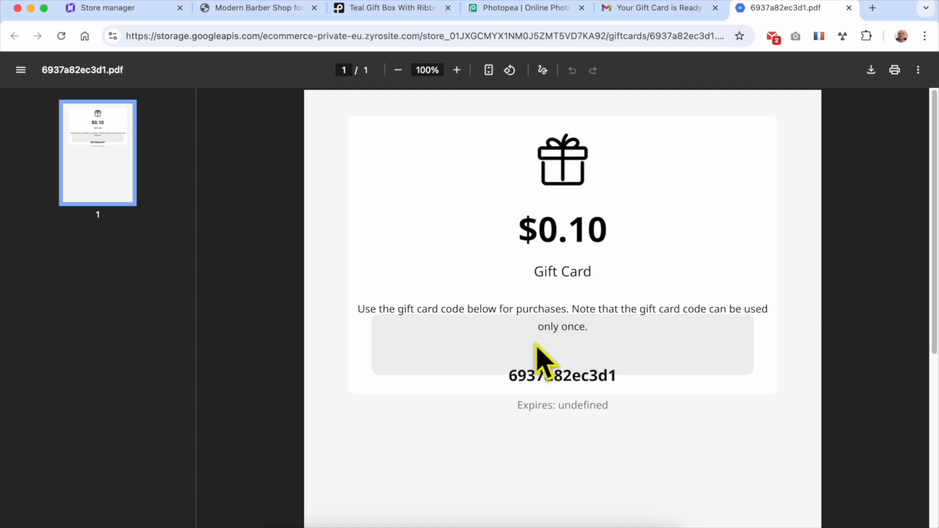
{"action": "double_click", "coordinate": [542, 227]}
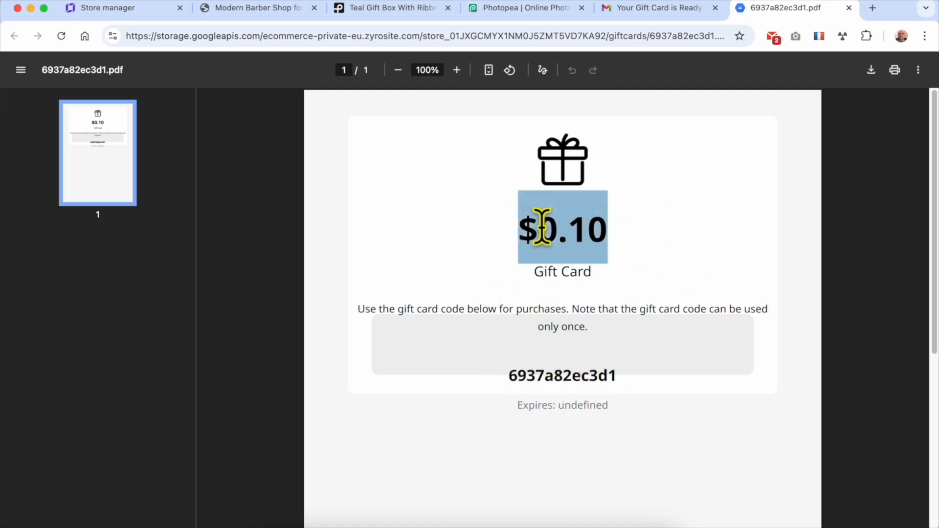
{"action": "triple_click", "coordinate": [570, 266]}
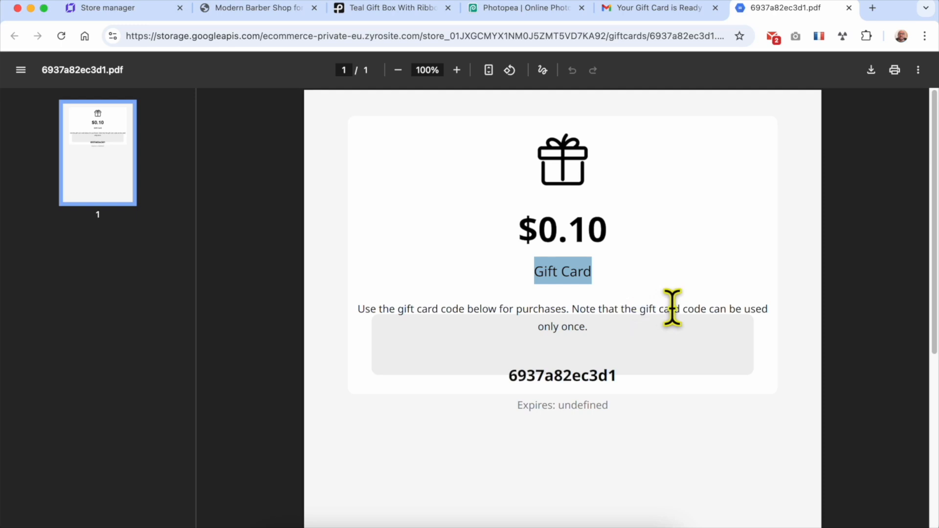
{"action": "left_click", "coordinate": [530, 372]}
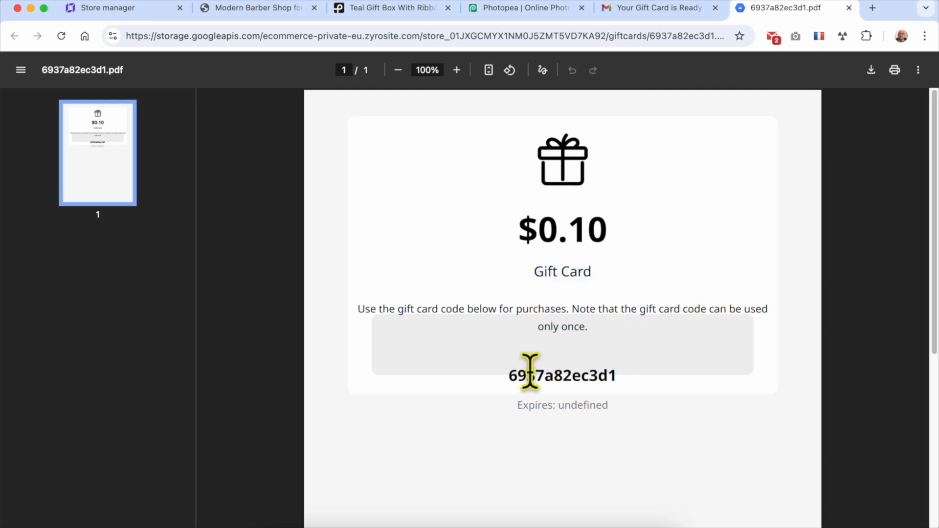
{"action": "double_click", "coordinate": [556, 373]}
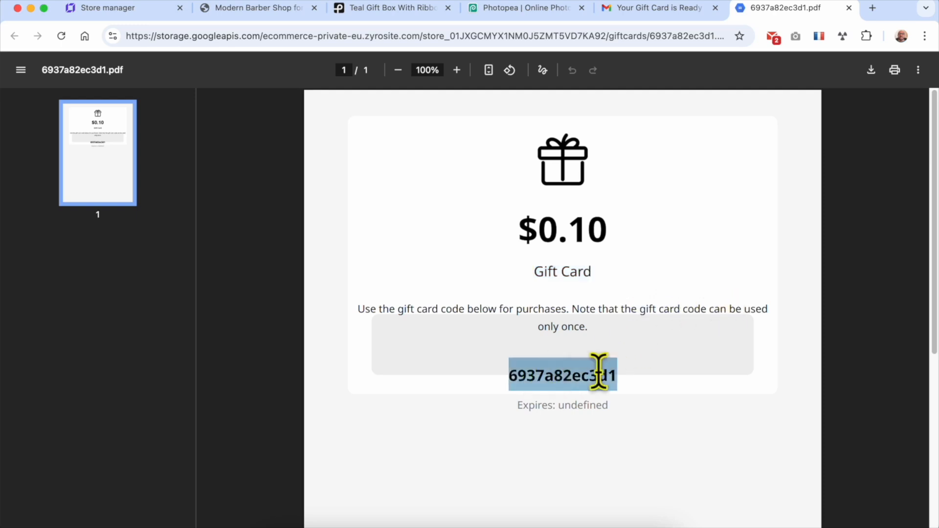
{"action": "left_click", "coordinate": [518, 421]}
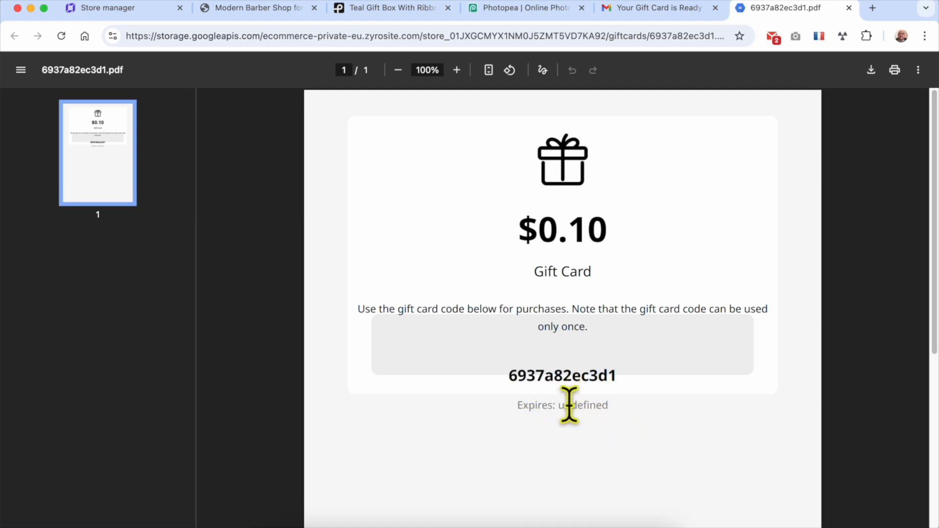
{"action": "scroll", "coordinate": [606, 357], "scroll_direction": "down", "scroll_amount": 6}
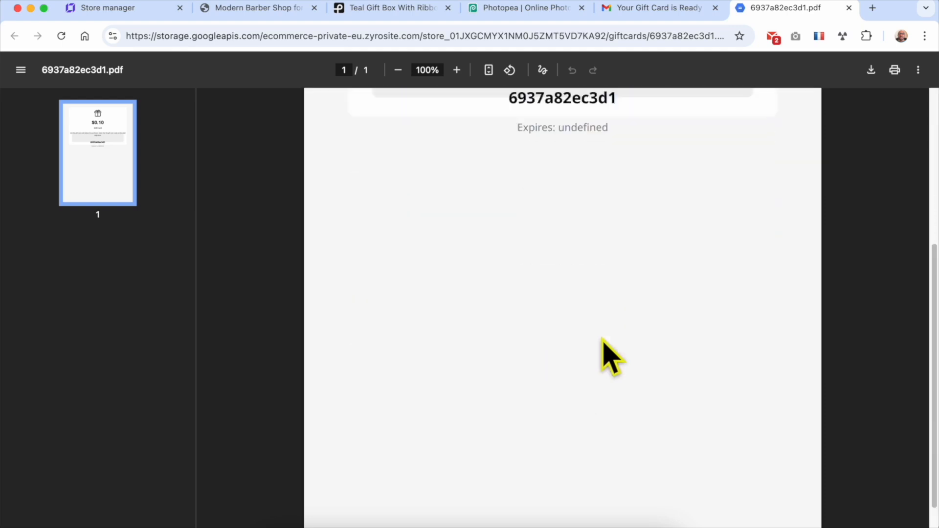
{"action": "scroll", "coordinate": [602, 339], "scroll_direction": "up", "scroll_amount": 6}
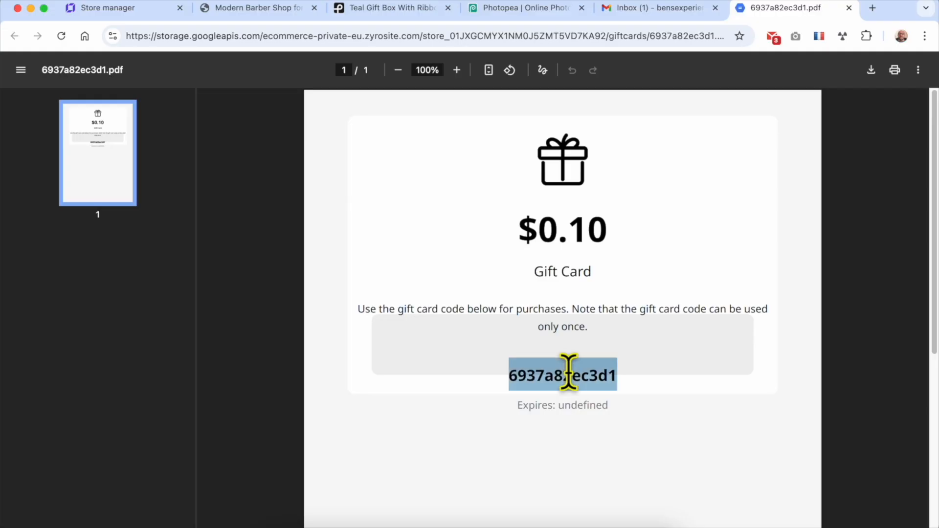
Copy the gift card code and browse the live store's product listing.
{"action": "right_click", "coordinate": [568, 374]}
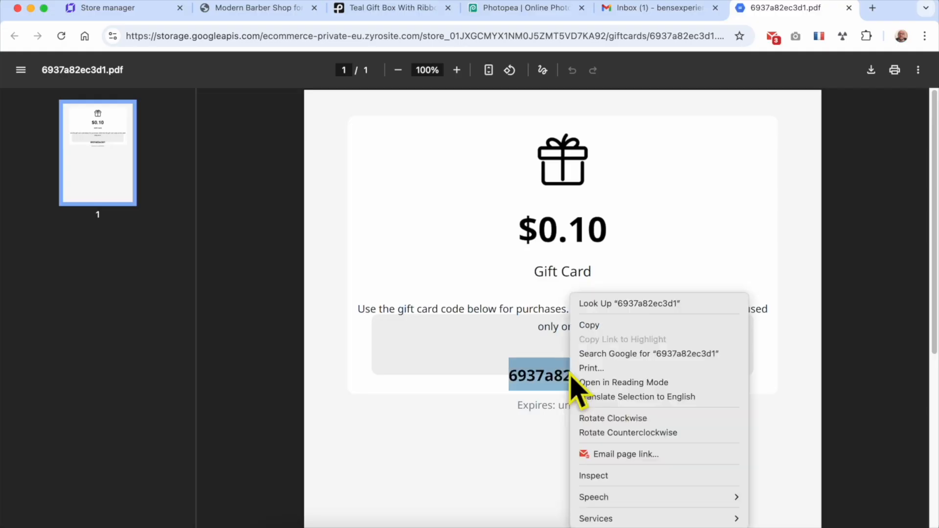
{"action": "left_click", "coordinate": [589, 326]}
{"action": "left_click", "coordinate": [239, 13]}
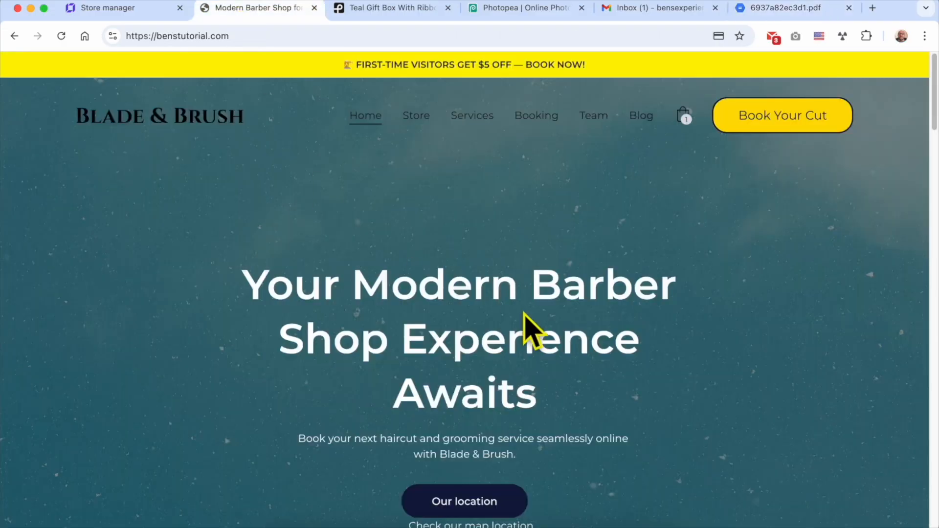
{"action": "left_click", "coordinate": [416, 115]}
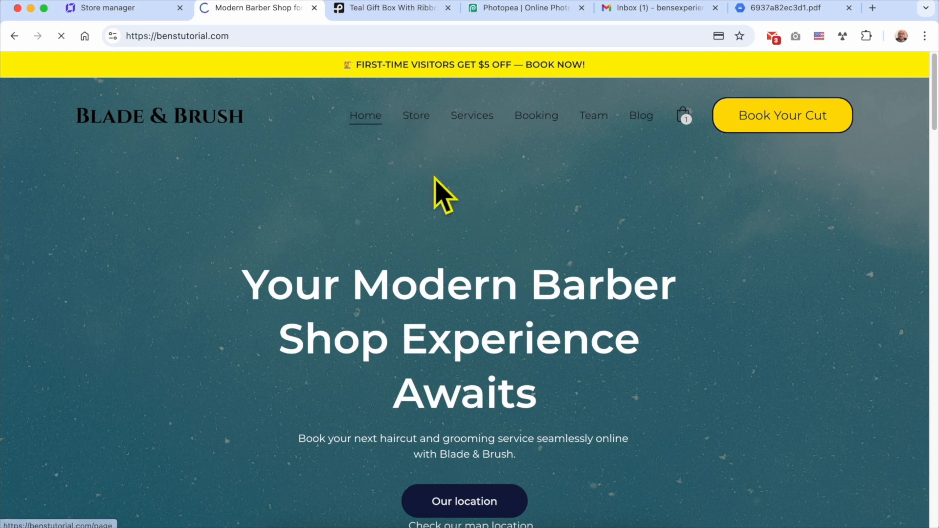
{"action": "scroll", "coordinate": [484, 220], "scroll_direction": "down", "scroll_amount": 4}
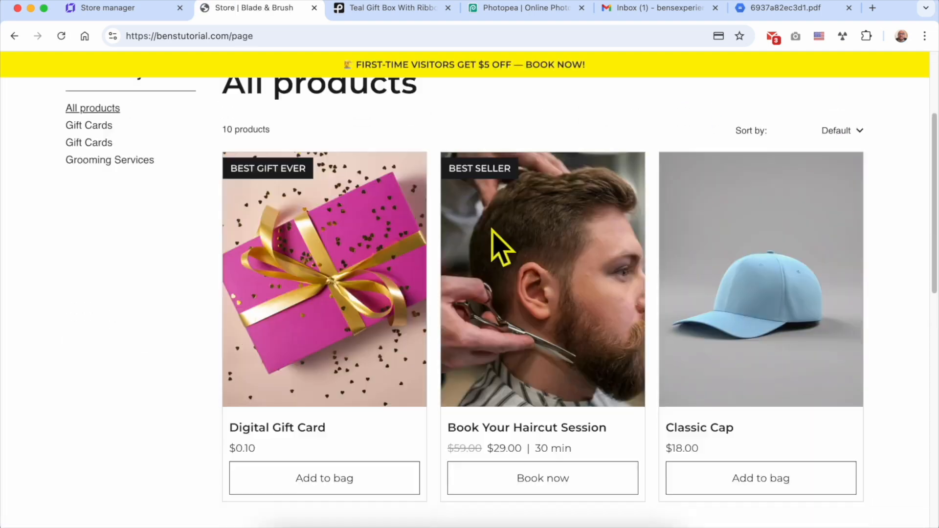
{"action": "scroll", "coordinate": [699, 301], "scroll_direction": "down", "scroll_amount": 5}
{"action": "scroll", "coordinate": [712, 284], "scroll_direction": "up", "scroll_amount": 9}
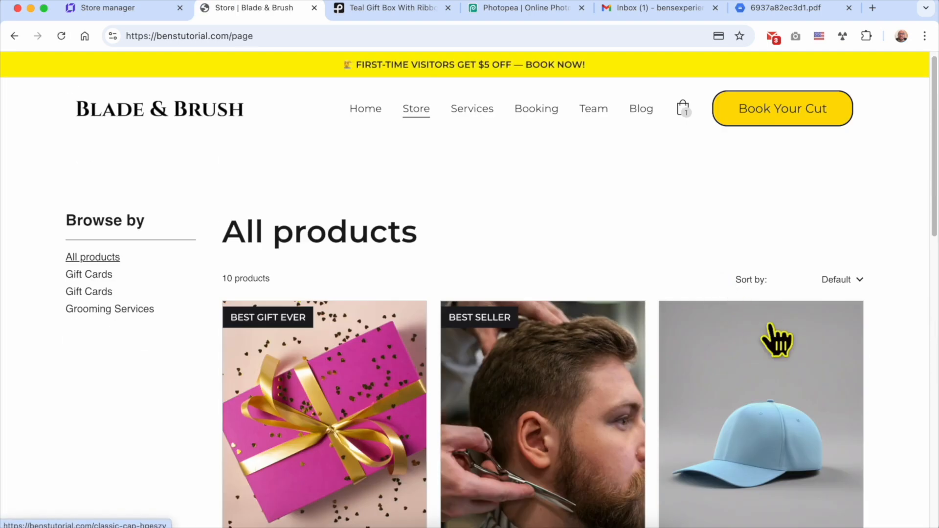
Add the Classic Cap to the bag and proceed to checkout.
{"action": "left_click", "coordinate": [767, 365]}
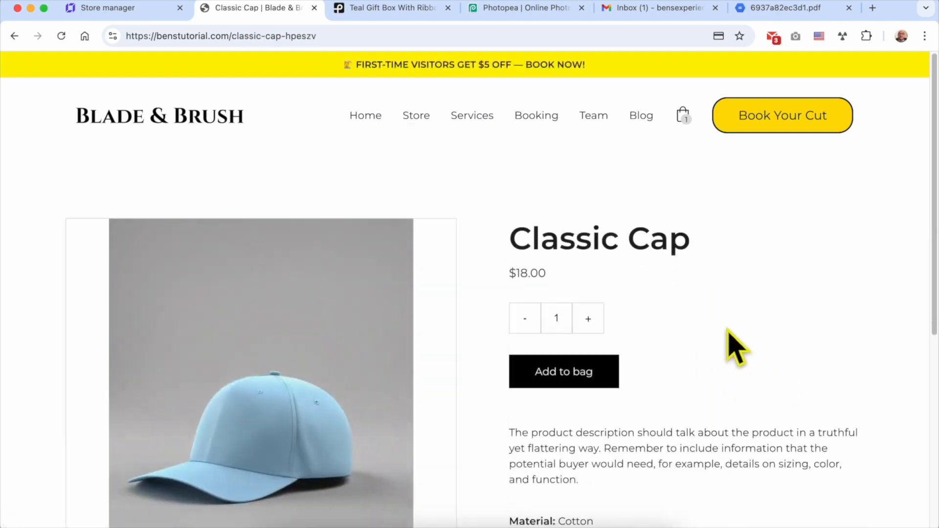
{"action": "left_click", "coordinate": [593, 379]}
{"action": "left_click", "coordinate": [848, 491]}
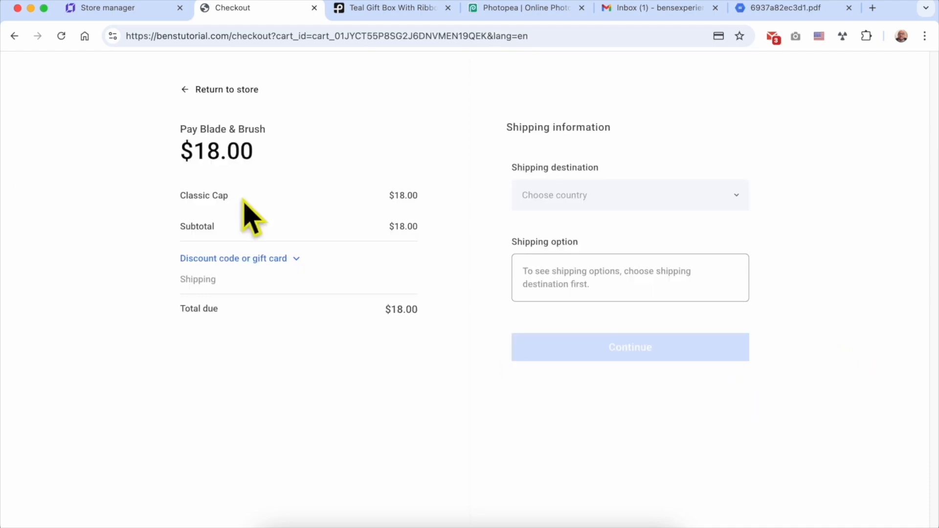
Paste the gift card code into the checkout's gift card field and apply it to the $18.00 total.
{"action": "double_click", "coordinate": [212, 151]}
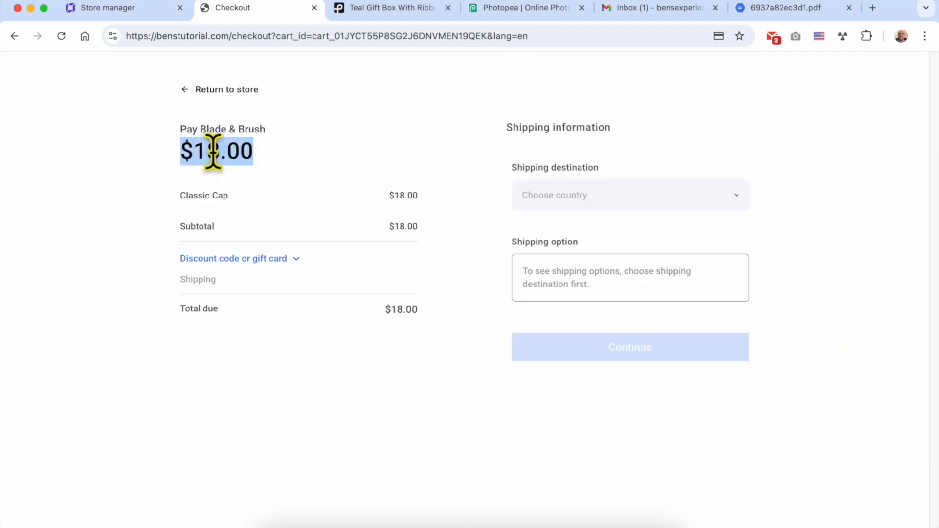
{"action": "double_click", "coordinate": [389, 309]}
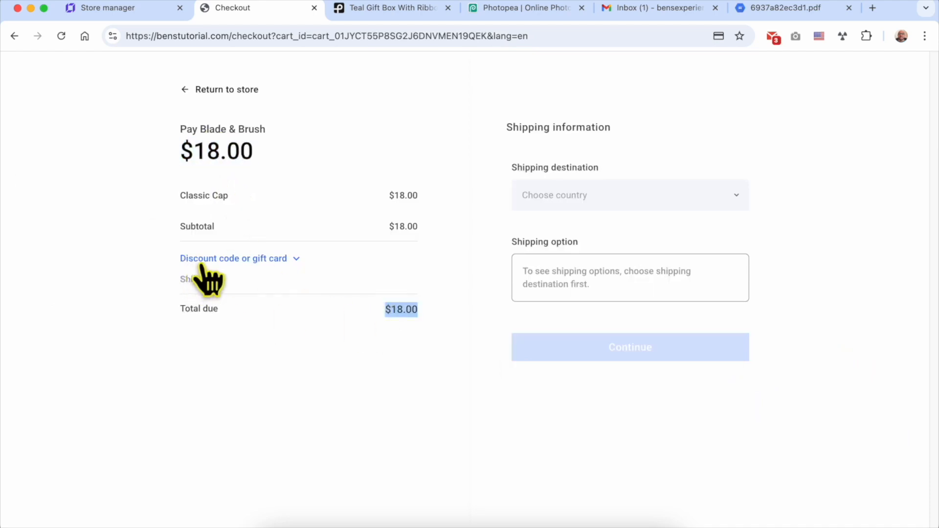
{"action": "left_click", "coordinate": [262, 259]}
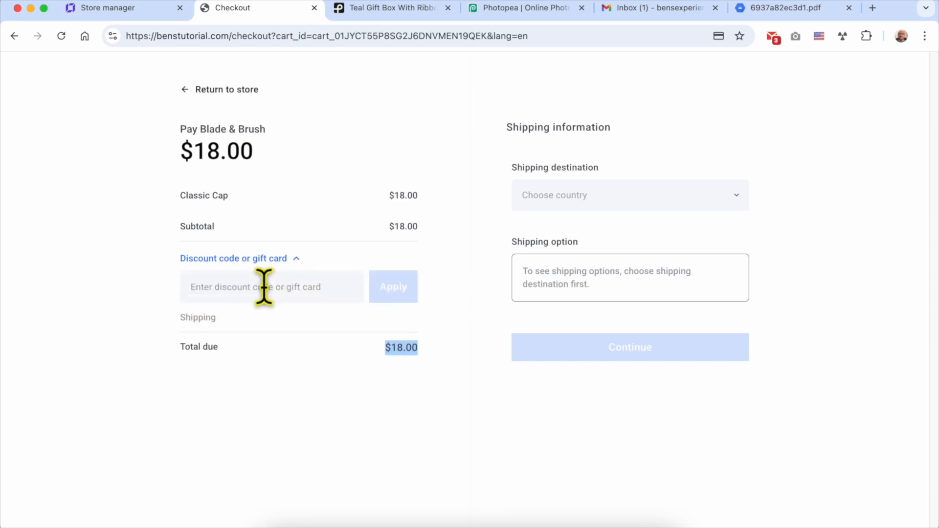
{"action": "right_click", "coordinate": [263, 287]}
{"action": "left_click", "coordinate": [317, 373]}
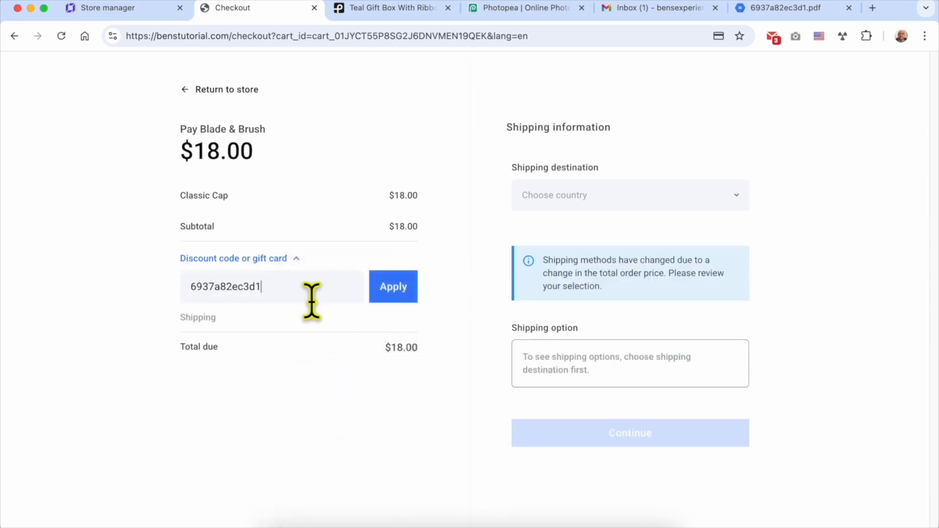
{"action": "left_click", "coordinate": [398, 293]}
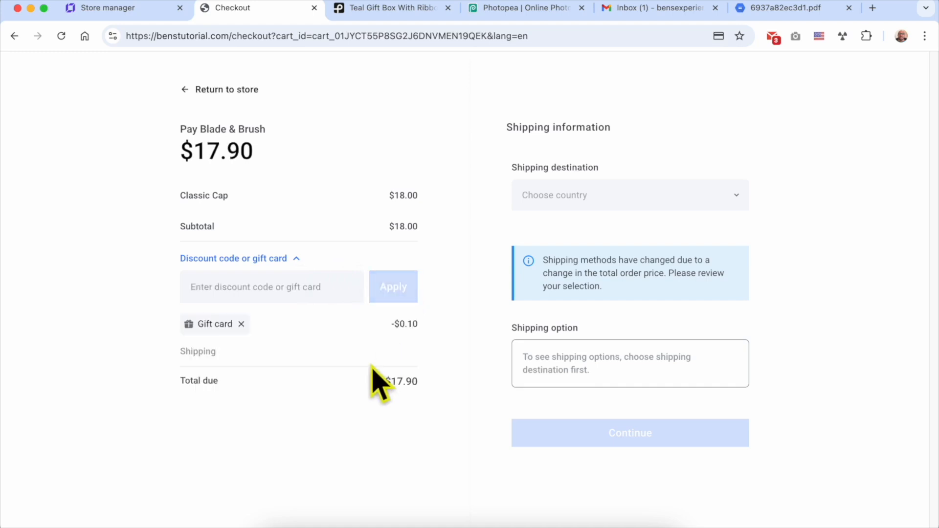
Confirm the order summary shows the −$0.10 gift card deduction, then go to the Gmail inbox.
{"action": "triple_click", "coordinate": [213, 325]}
{"action": "left_click", "coordinate": [246, 346]}
{"action": "double_click", "coordinate": [393, 324]}
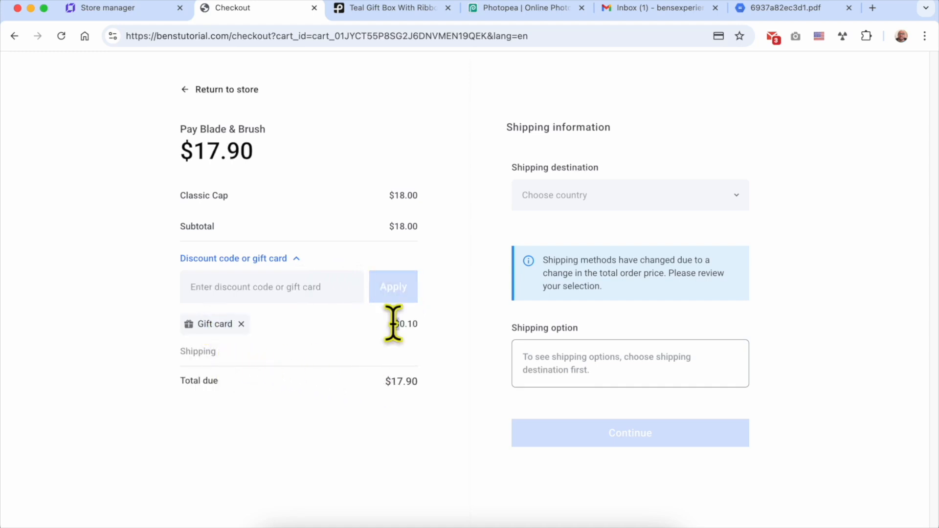
{"action": "triple_click", "coordinate": [393, 324]}
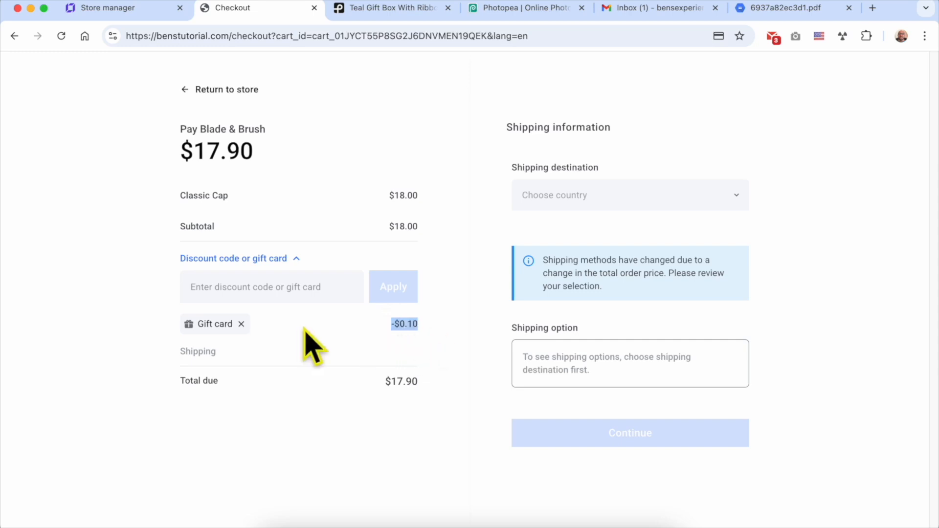
{"action": "left_click", "coordinate": [467, 353]}
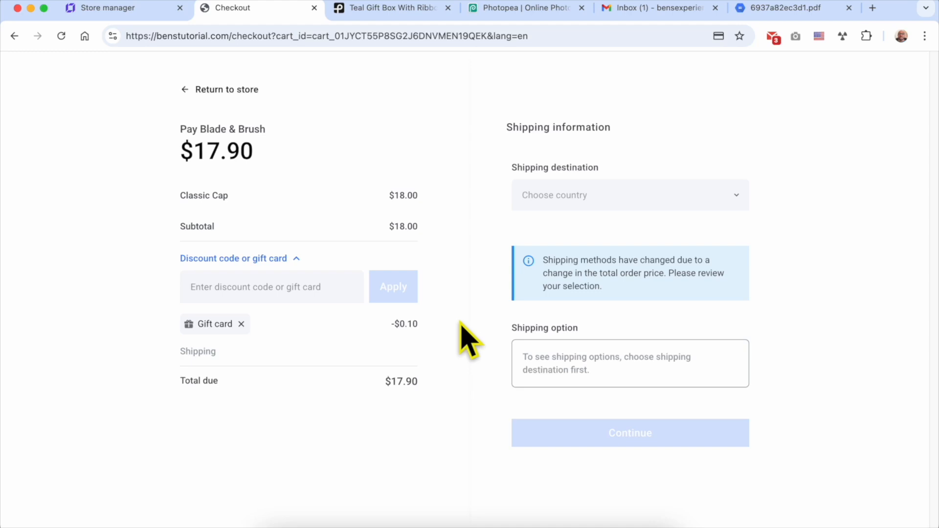
{"action": "left_click", "coordinate": [655, 9]}
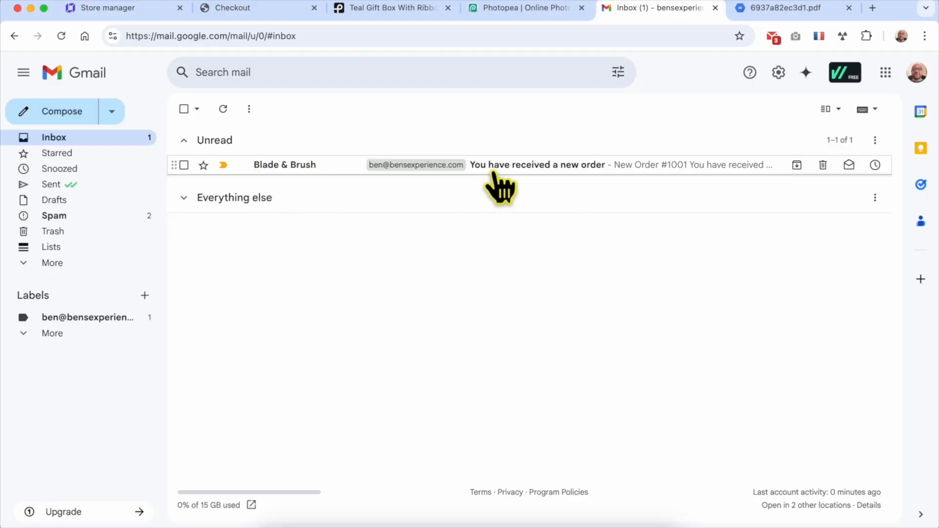
Open the 'You have received a new order' email and scroll through it.
{"action": "left_click", "coordinate": [576, 167]}
{"action": "triple_click", "coordinate": [435, 320]}
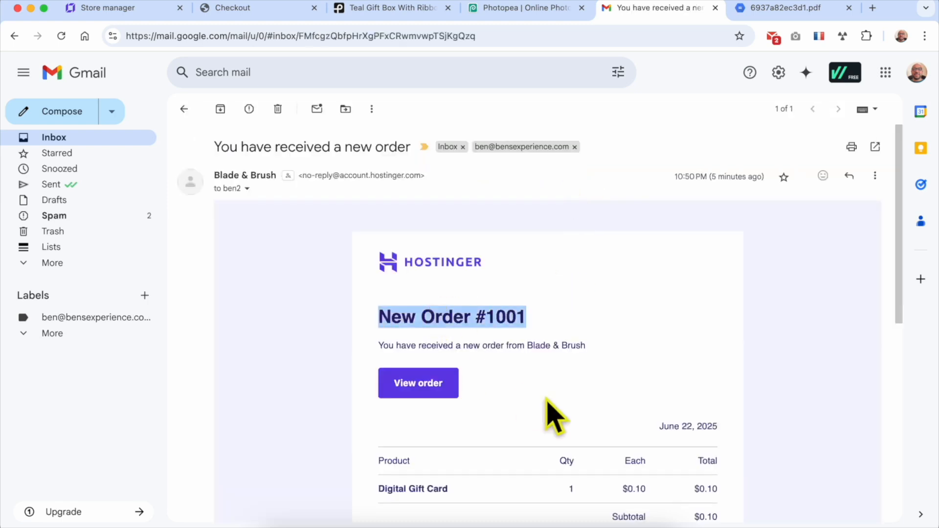
{"action": "scroll", "coordinate": [547, 401], "scroll_direction": "down", "scroll_amount": 3}
{"action": "scroll", "coordinate": [538, 399], "scroll_direction": "down", "scroll_amount": 2}
Check the Digital Gift Card line (quantity 1, $0.10 price and total) and the payment method.
{"action": "triple_click", "coordinate": [398, 322]}
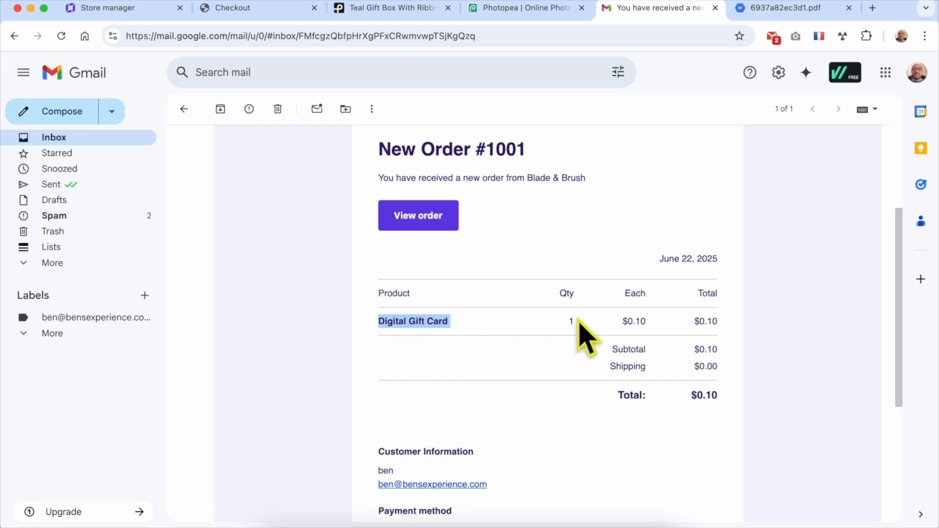
{"action": "left_click_drag", "start_coordinate": [577, 320], "coordinate": [548, 321]}
{"action": "left_click_drag", "start_coordinate": [651, 322], "coordinate": [606, 322]}
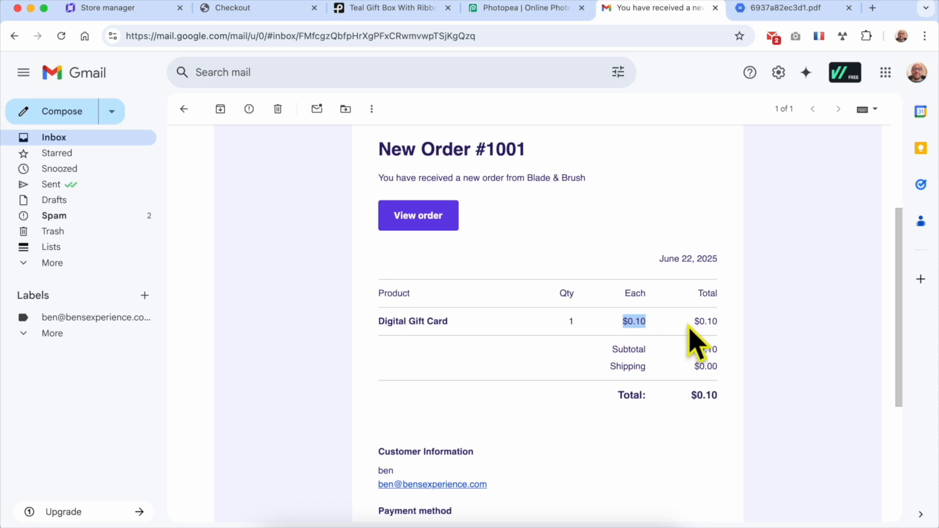
{"action": "left_click_drag", "start_coordinate": [722, 323], "coordinate": [670, 334]}
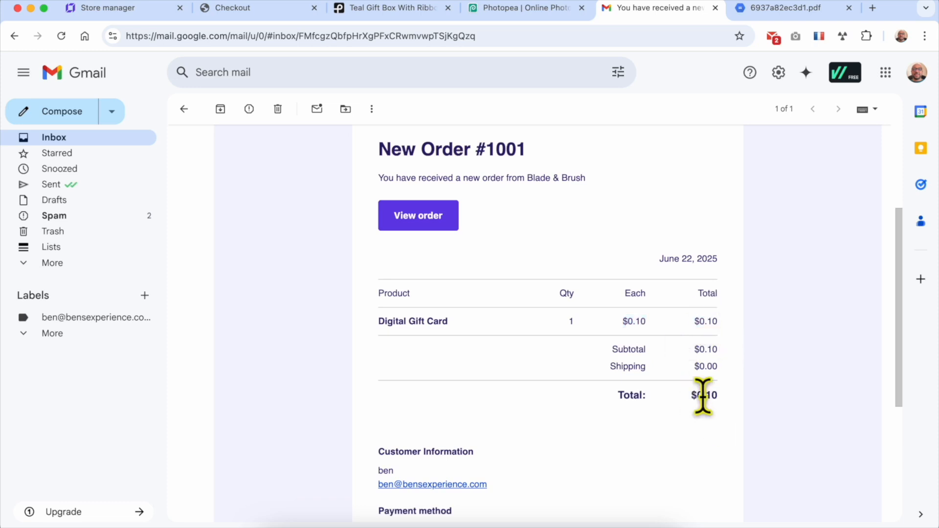
{"action": "scroll", "coordinate": [703, 396], "scroll_direction": "down", "scroll_amount": 2}
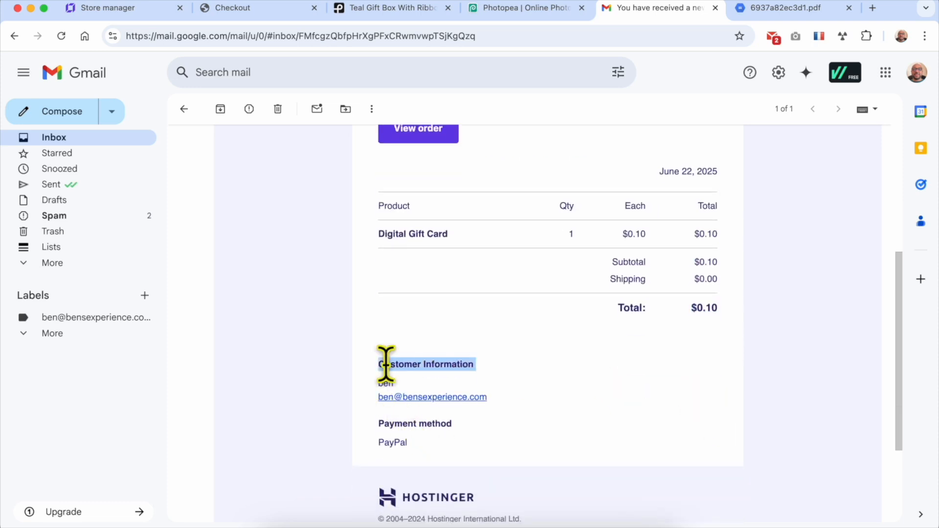
{"action": "triple_click", "coordinate": [416, 423]}
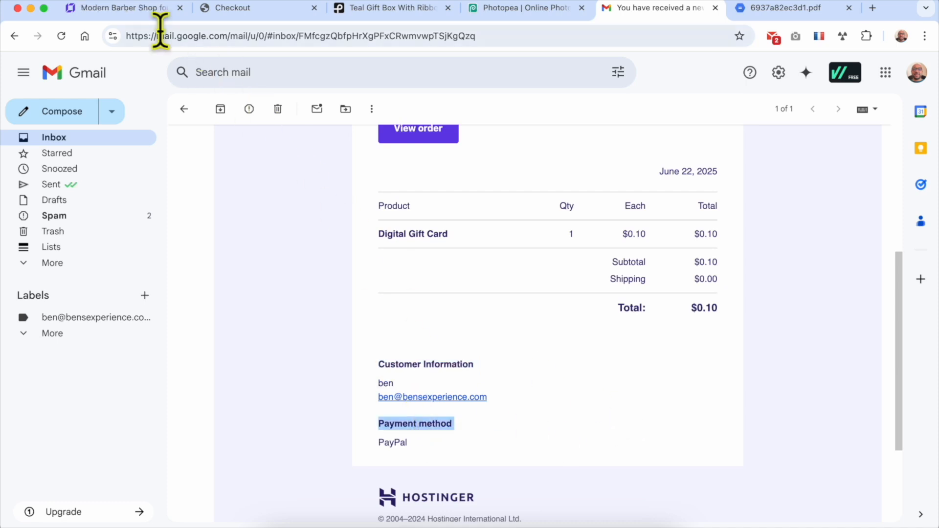
{"action": "left_click", "coordinate": [122, 8]}
{"action": "left_click", "coordinate": [76, 67]}
Open the store manager's Orders list and the gift card order, noting its Fulfilled status.
{"action": "left_click", "coordinate": [89, 109]}
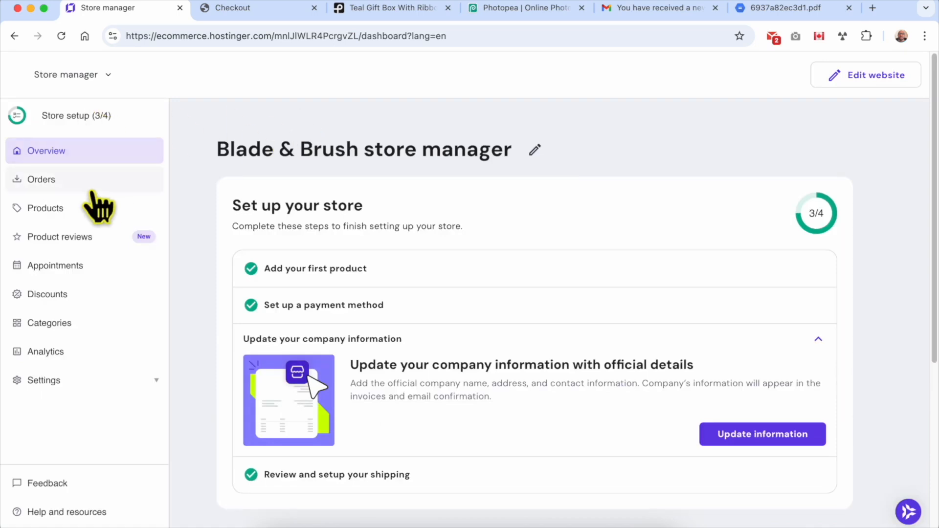
{"action": "left_click", "coordinate": [76, 181]}
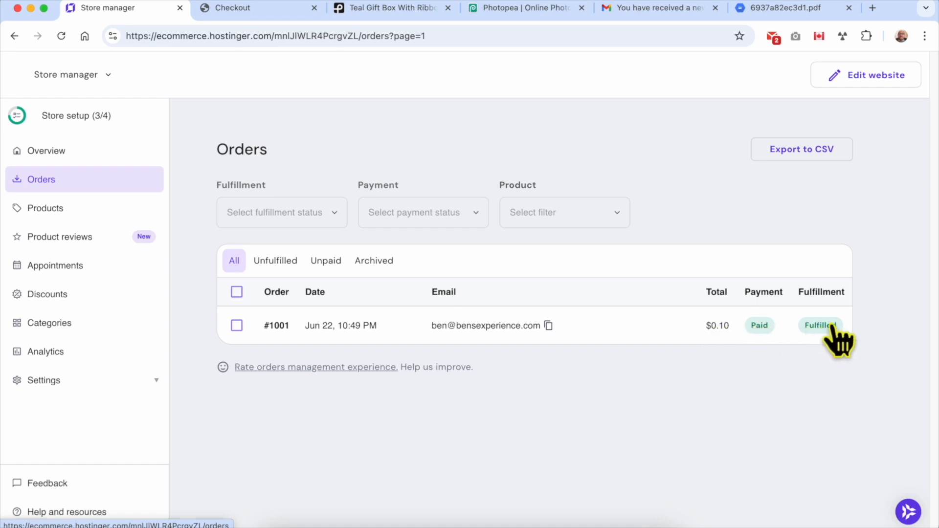
{"action": "left_click", "coordinate": [383, 331]}
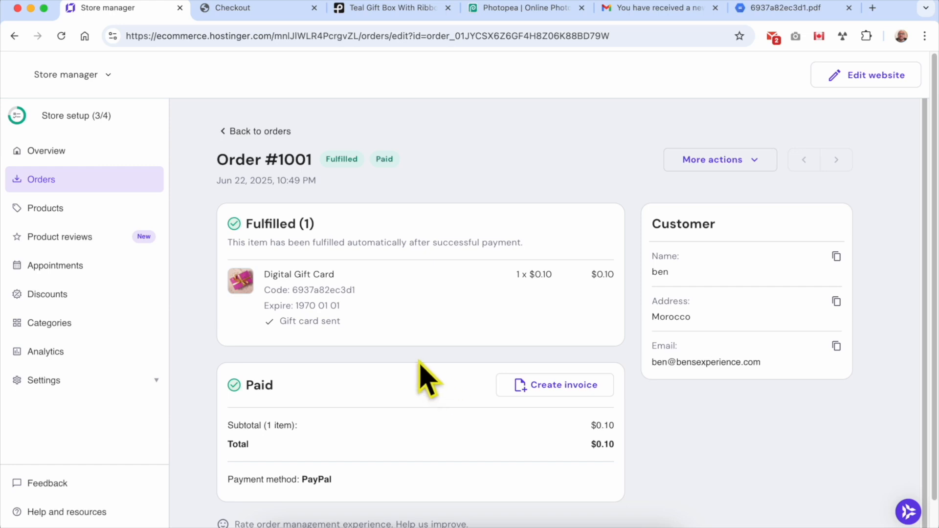
{"action": "triple_click", "coordinate": [273, 224]}
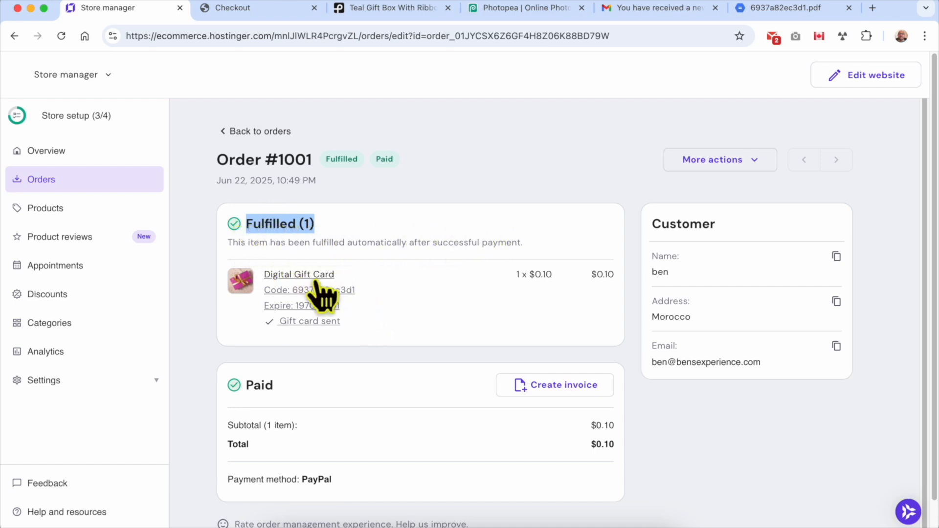
Check the Digital Gift Card item, then review the $0.10 price and total, customer and Paid details.
{"action": "left_click", "coordinate": [317, 321]}
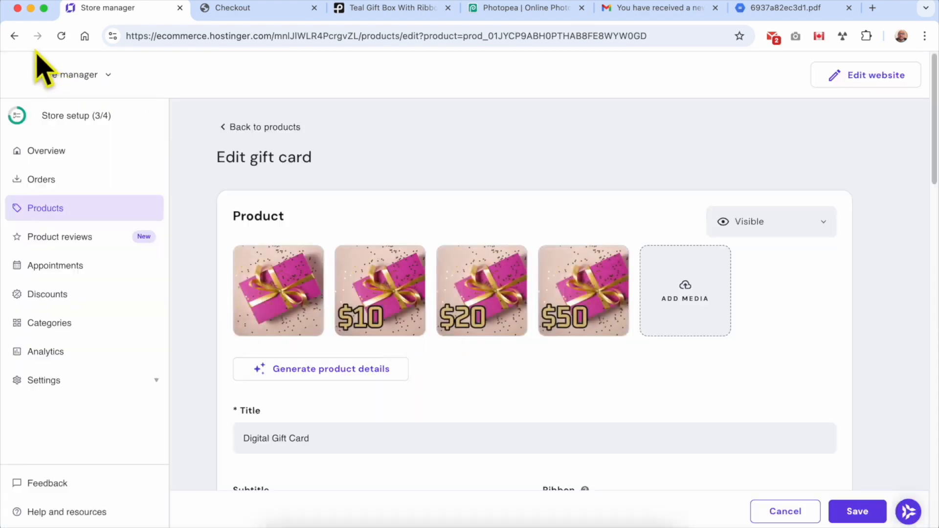
{"action": "left_click", "coordinate": [15, 35]}
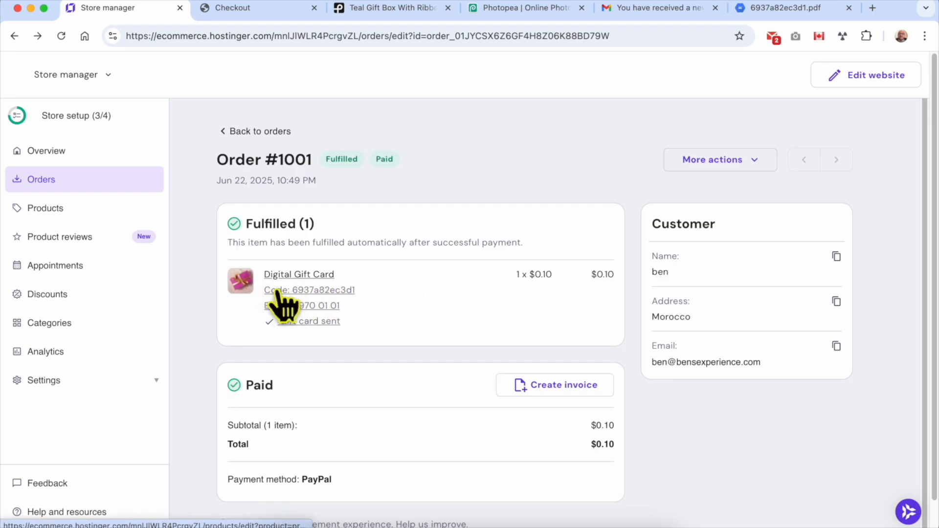
{"action": "double_click", "coordinate": [543, 275]}
{"action": "double_click", "coordinate": [608, 275]}
{"action": "double_click", "coordinate": [710, 229]}
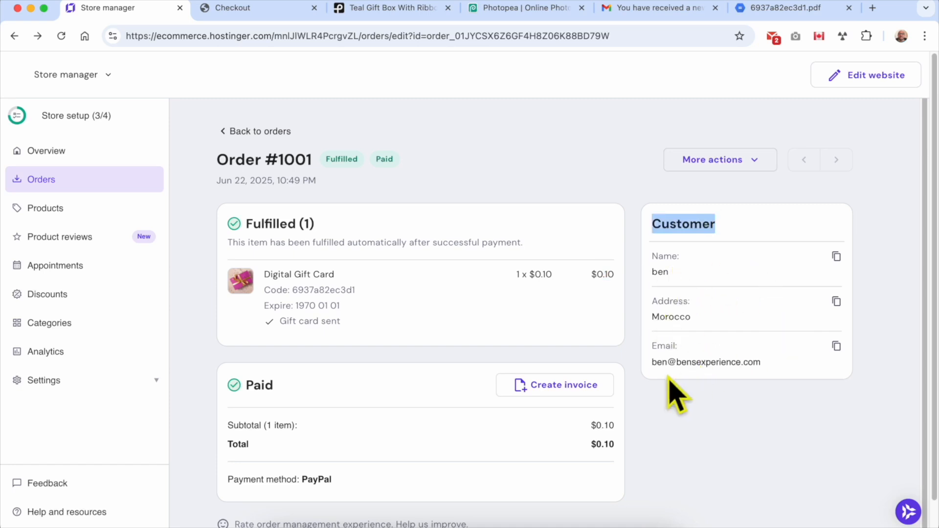
{"action": "scroll", "coordinate": [337, 386], "scroll_direction": "down", "scroll_amount": 1}
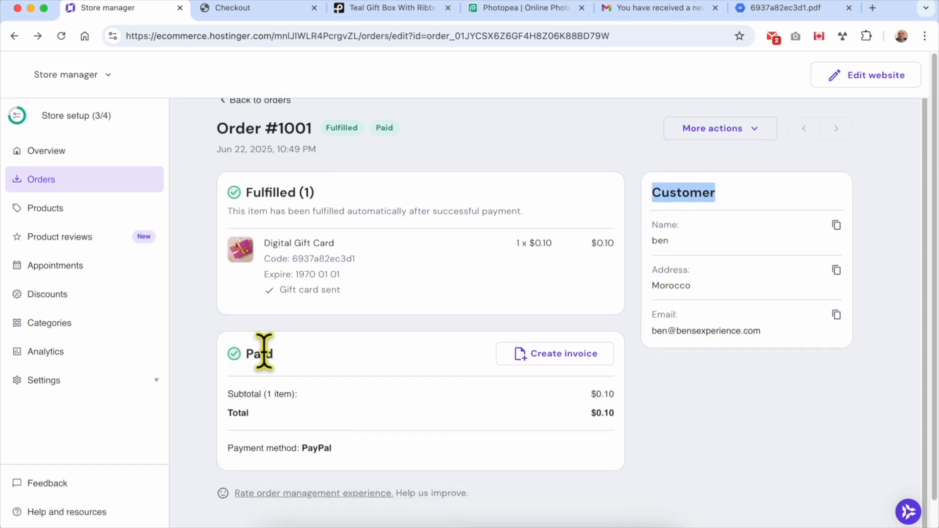
{"action": "double_click", "coordinate": [264, 352]}
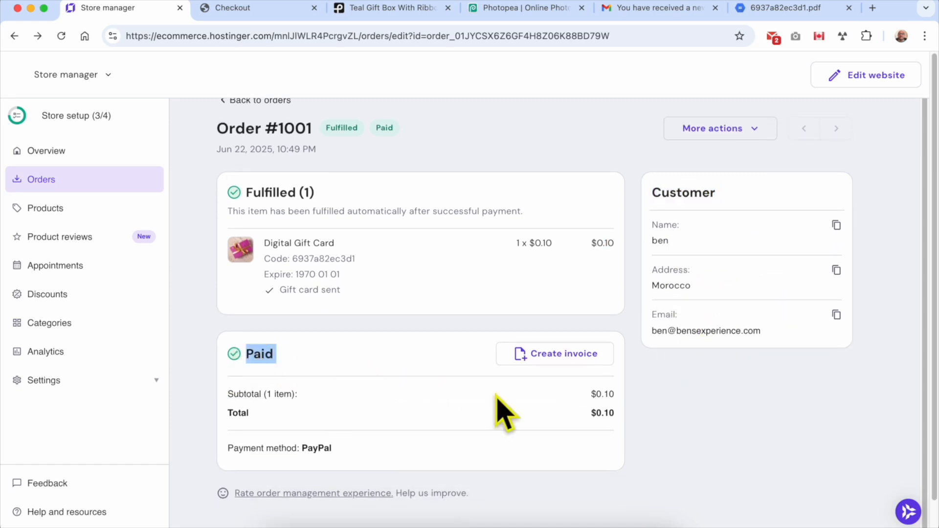
Create the order's invoice, look over the preview, and close it.
{"action": "left_click", "coordinate": [578, 372]}
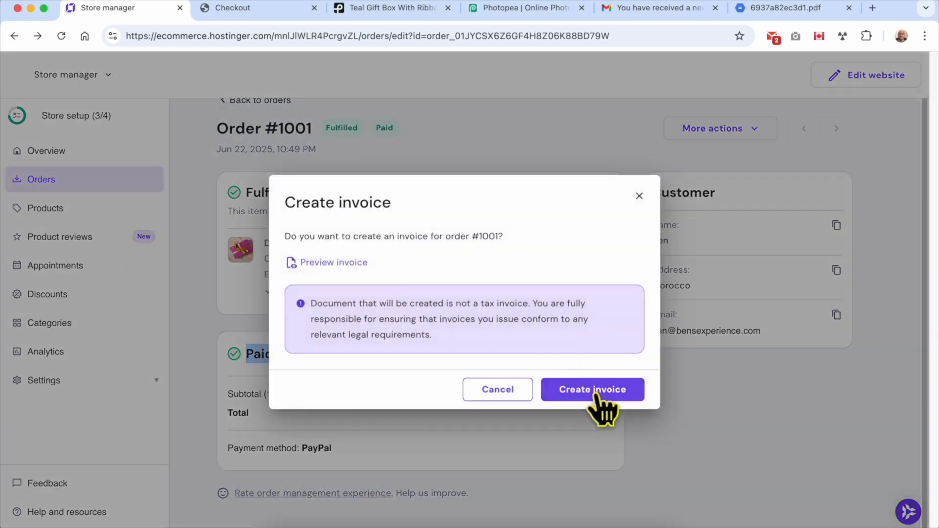
{"action": "left_click", "coordinate": [595, 391]}
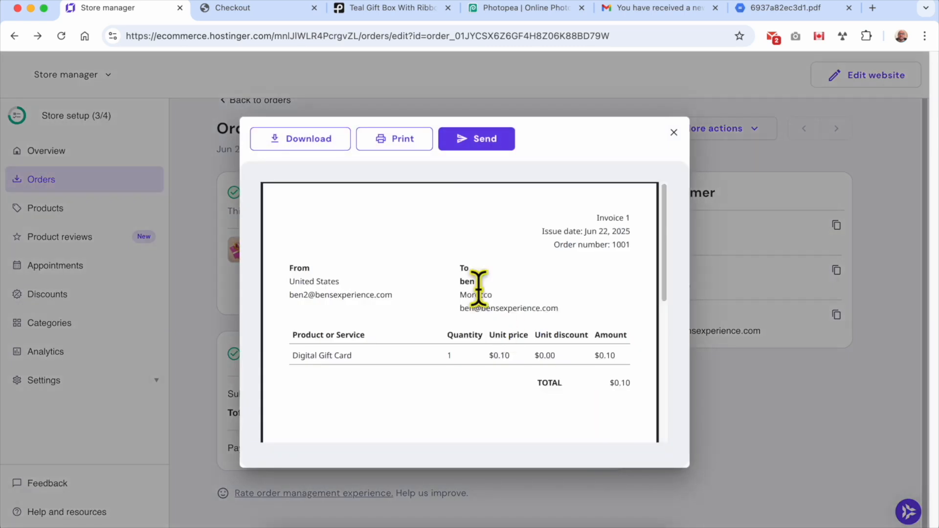
{"action": "scroll", "coordinate": [565, 280], "scroll_direction": "down", "scroll_amount": 6}
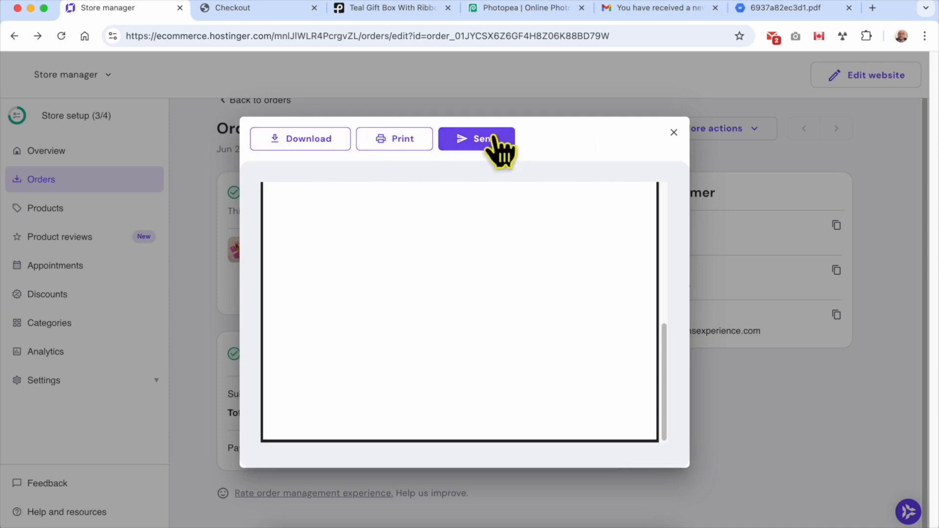
{"action": "left_click", "coordinate": [674, 133]}
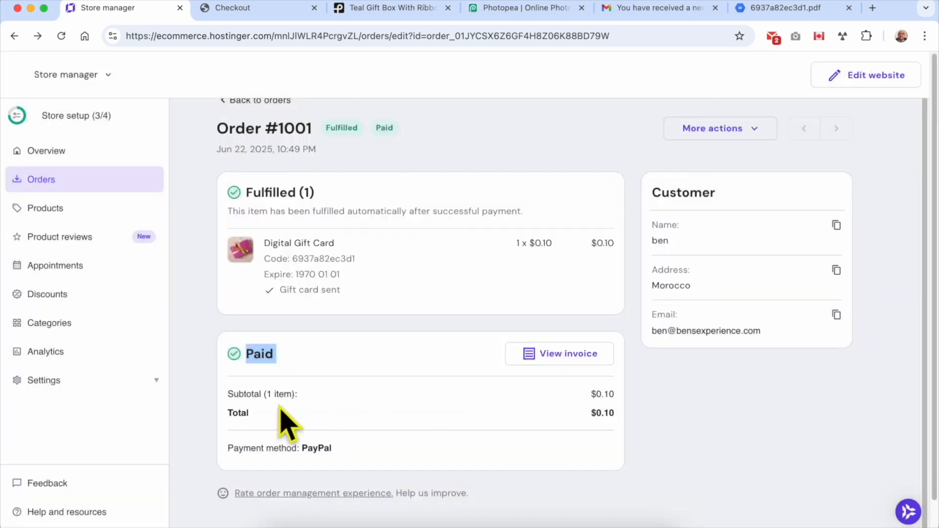
Check the PayPal payment method line on the order details.
{"action": "triple_click", "coordinate": [245, 448]}
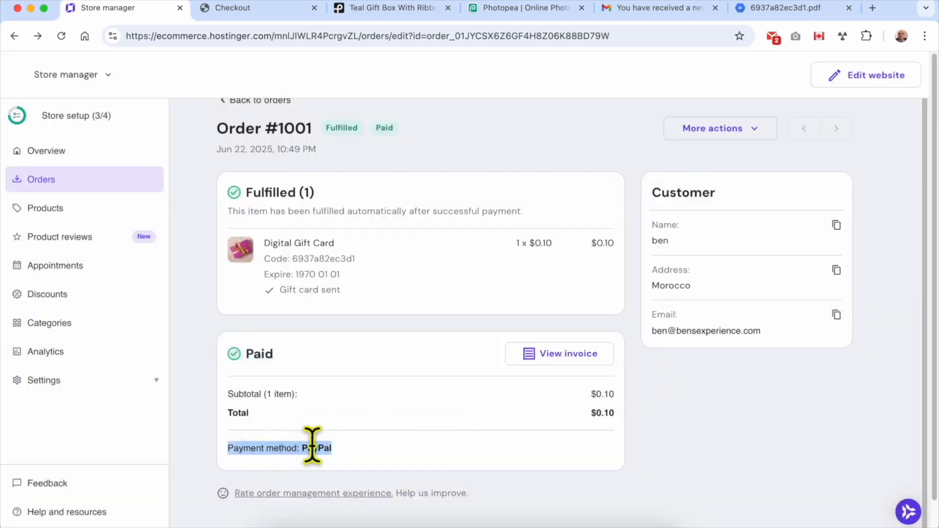
{"action": "left_click", "coordinate": [435, 463]}
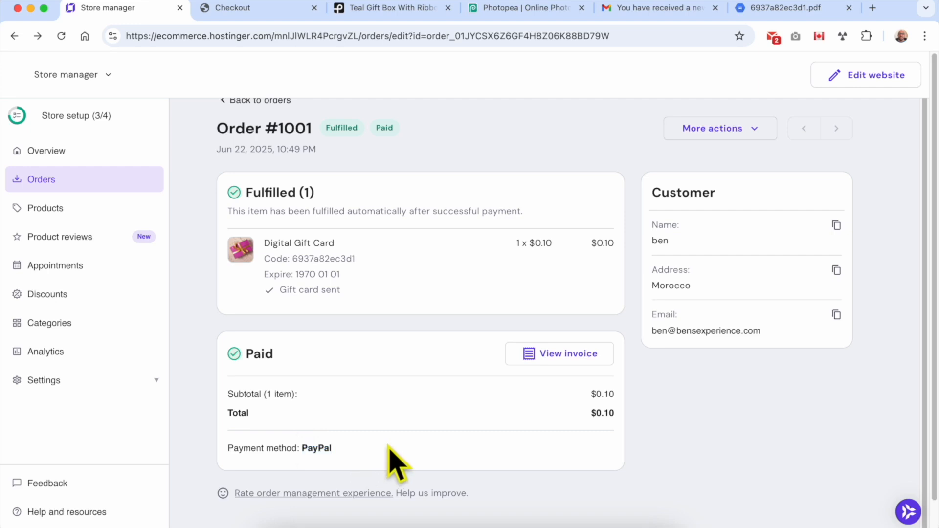
{"action": "left_click", "coordinate": [417, 442]}
{"action": "scroll", "coordinate": [408, 366], "scroll_direction": "up", "scroll_amount": 1}
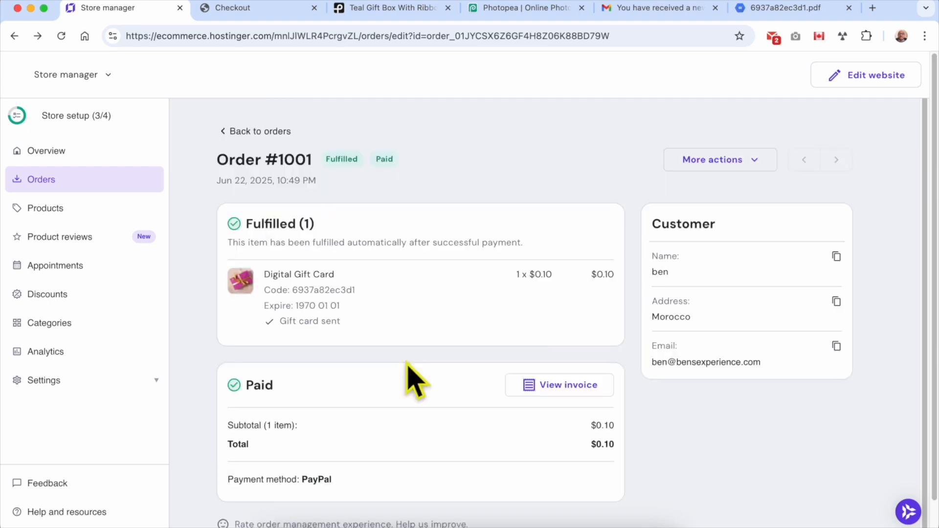